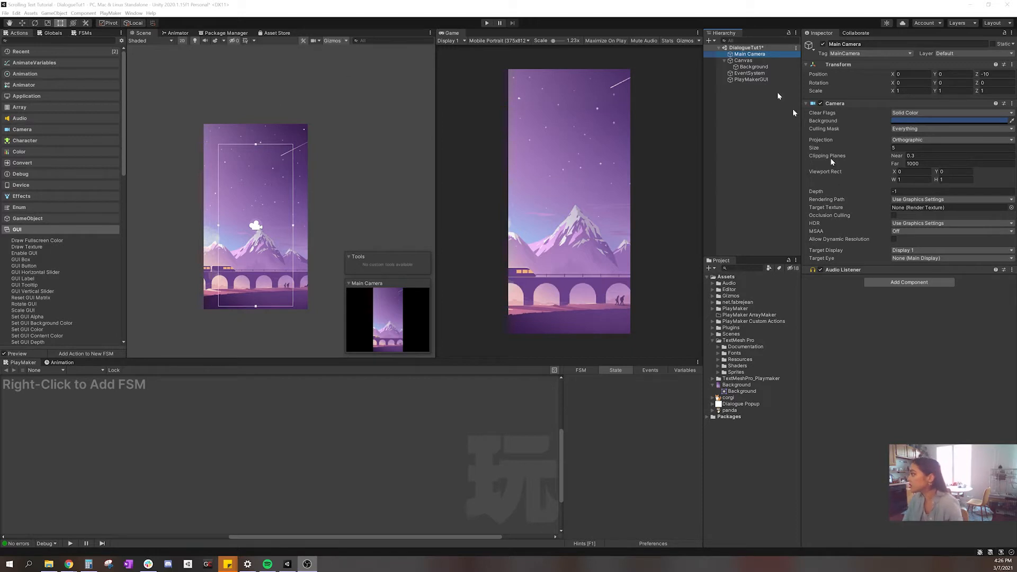
Review the Canvas and its Background image, keeping the canvas render mode at Screen Space - Camera
click(744, 60)
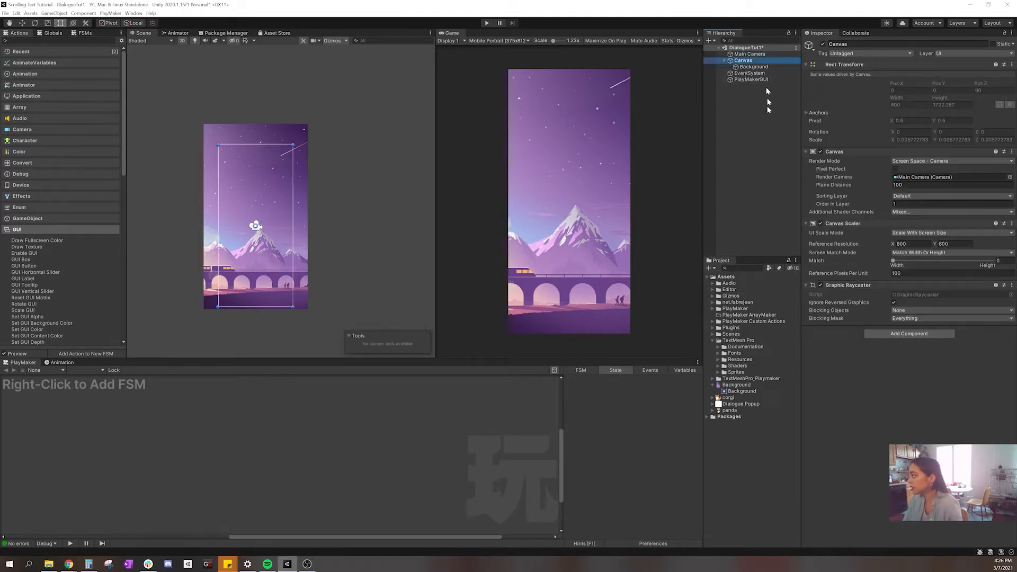
click(754, 67)
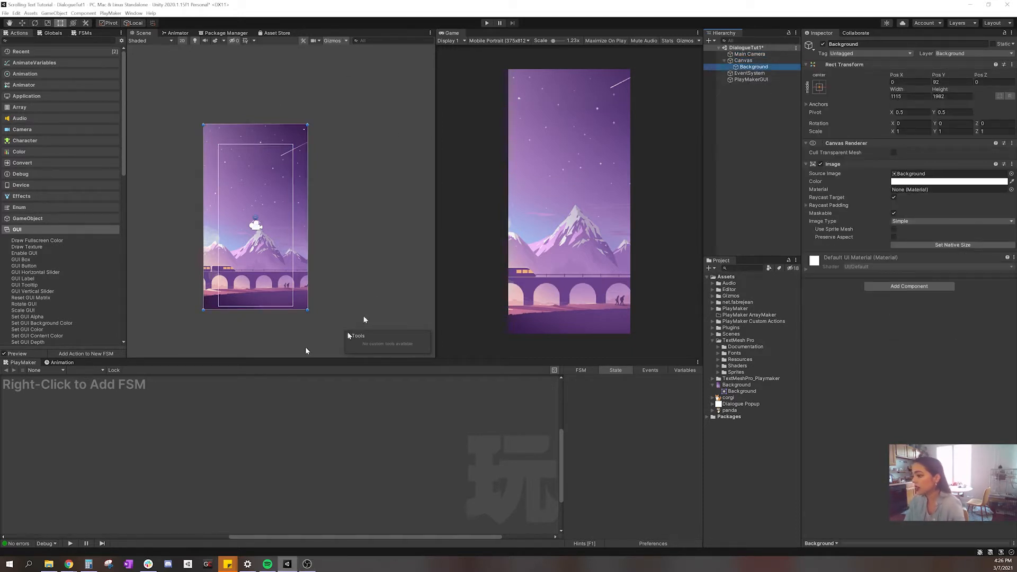
click(749, 61)
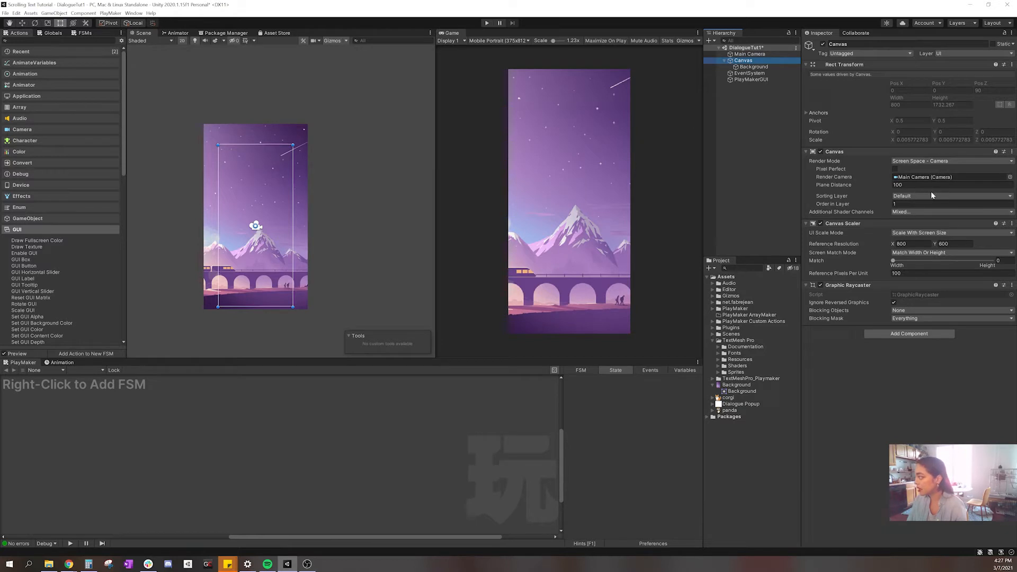
click(921, 162)
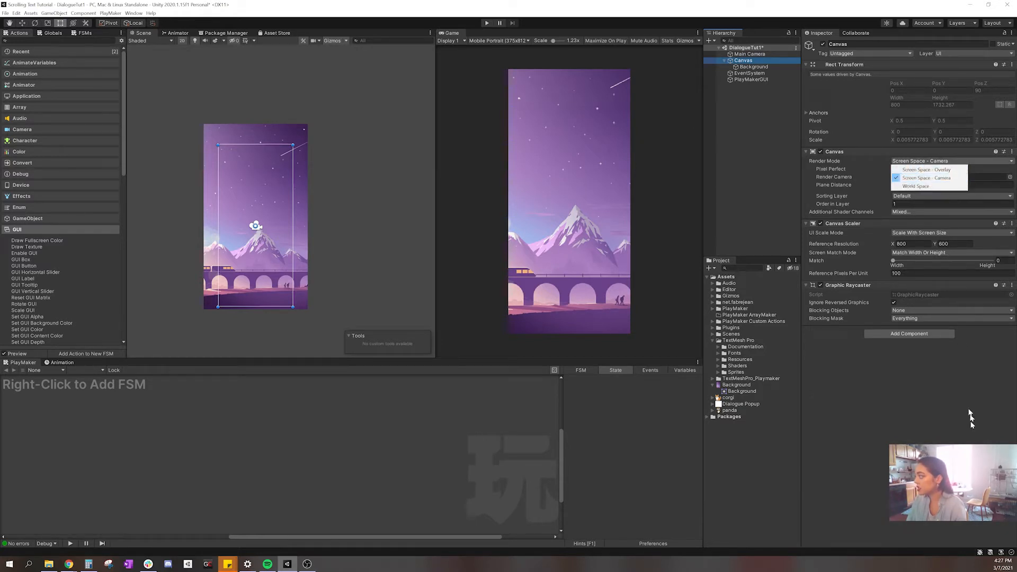
click(906, 179)
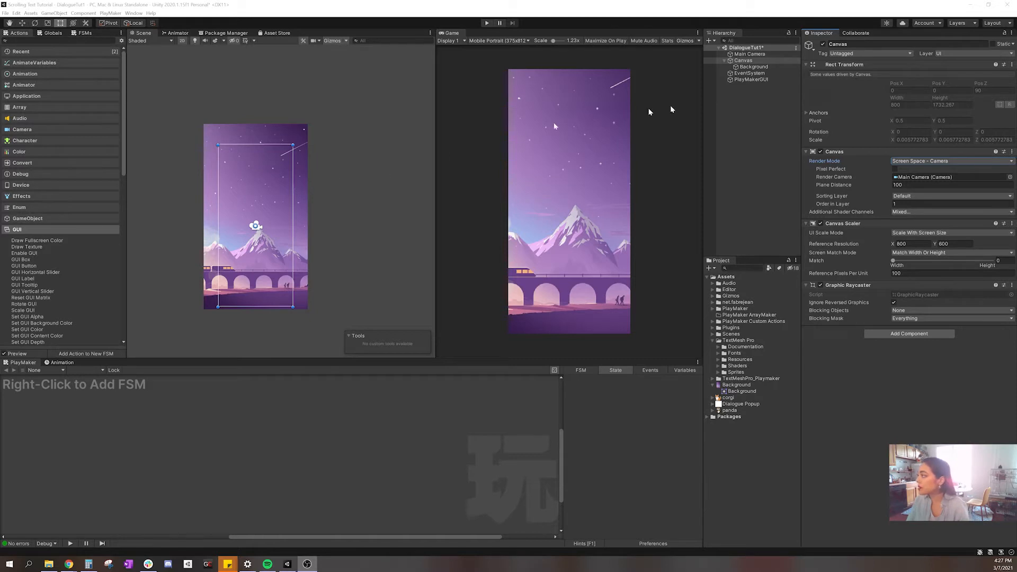
Add a UI Image as a child of the Canvas and name it TextBoxImage
right_click(763, 62)
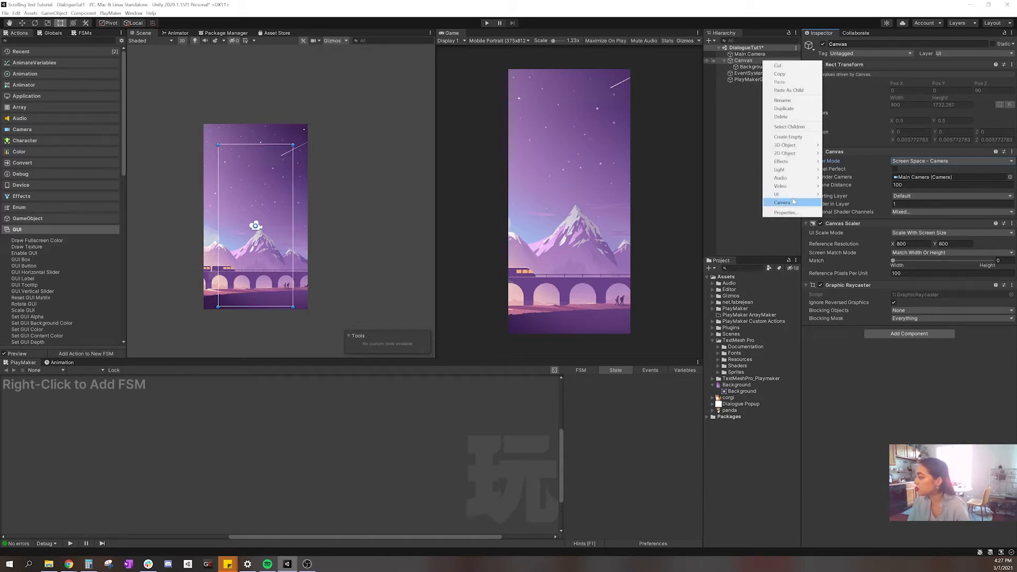
mouse_move(794, 196)
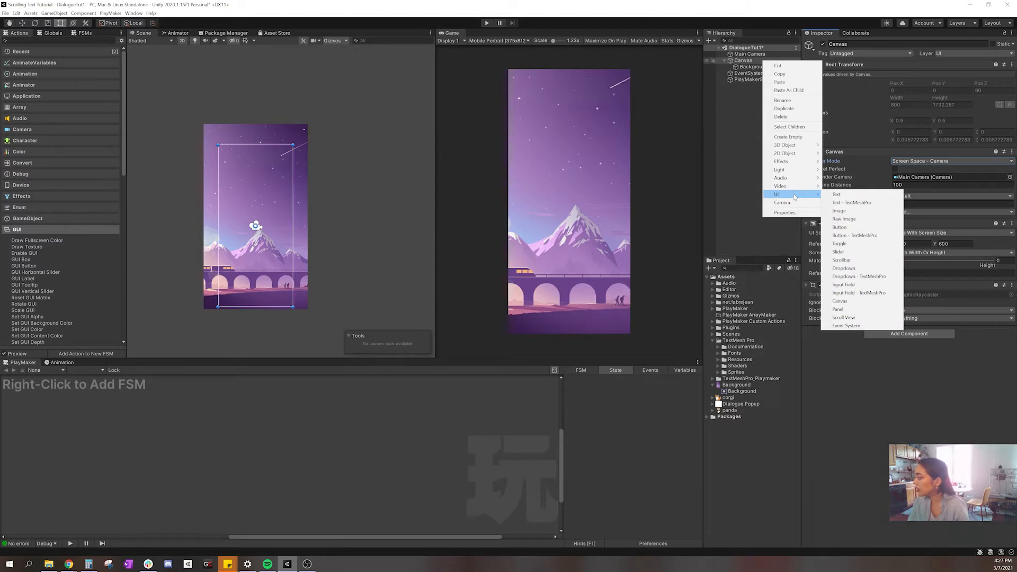
click(849, 212)
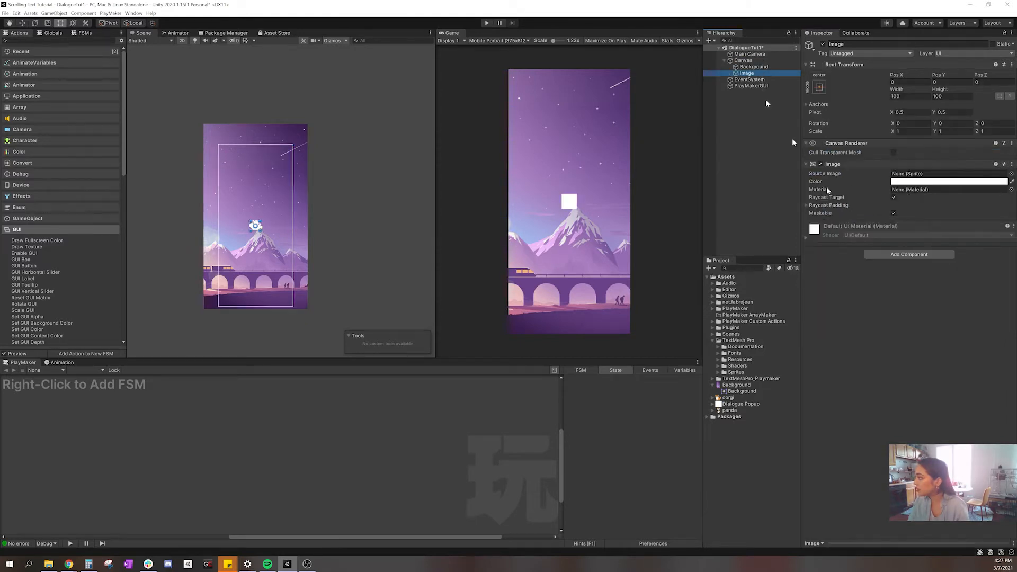
click(827, 44)
key(Home)
text(Tex)
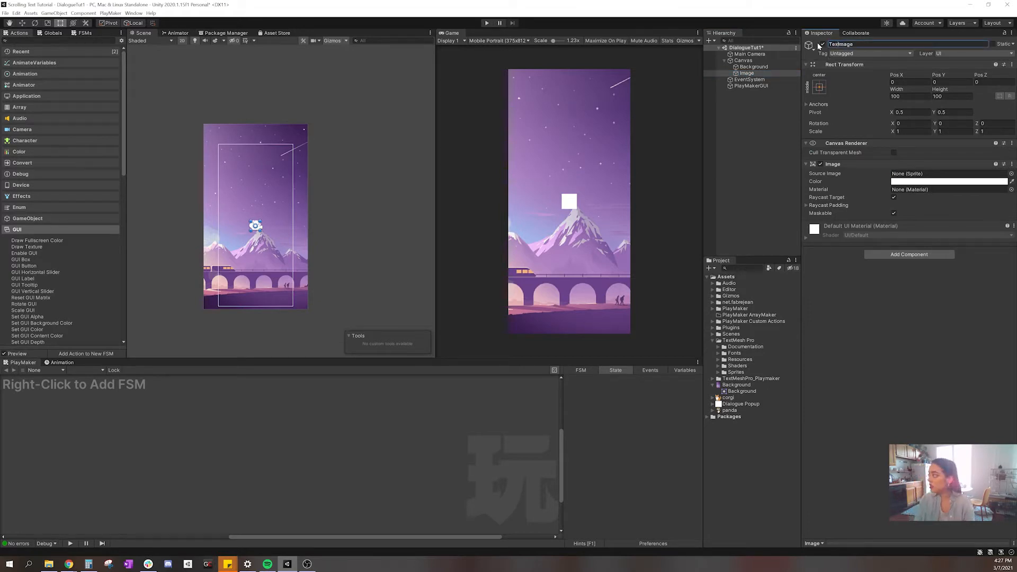
text(t)
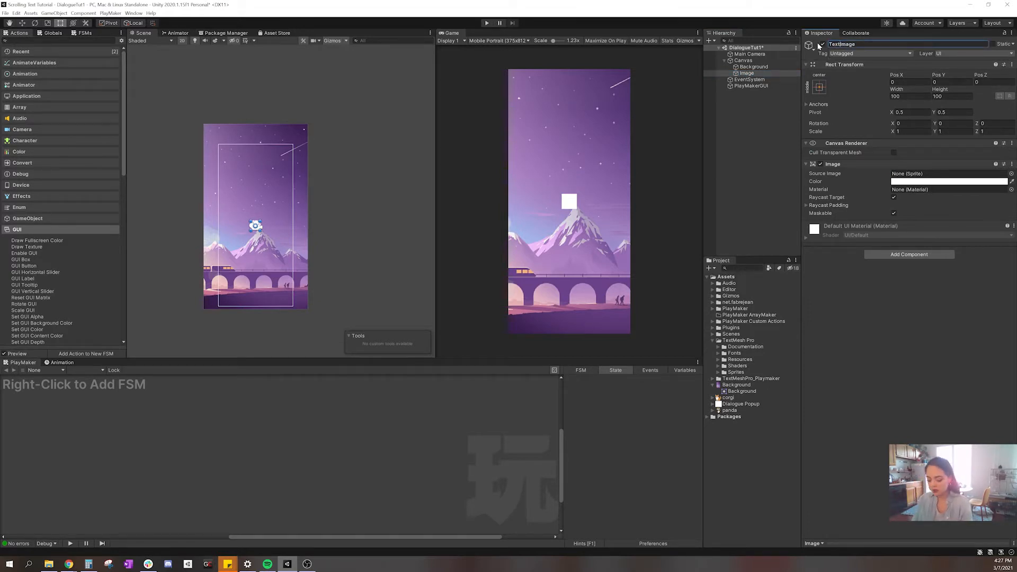
text(Box)
key(Return)
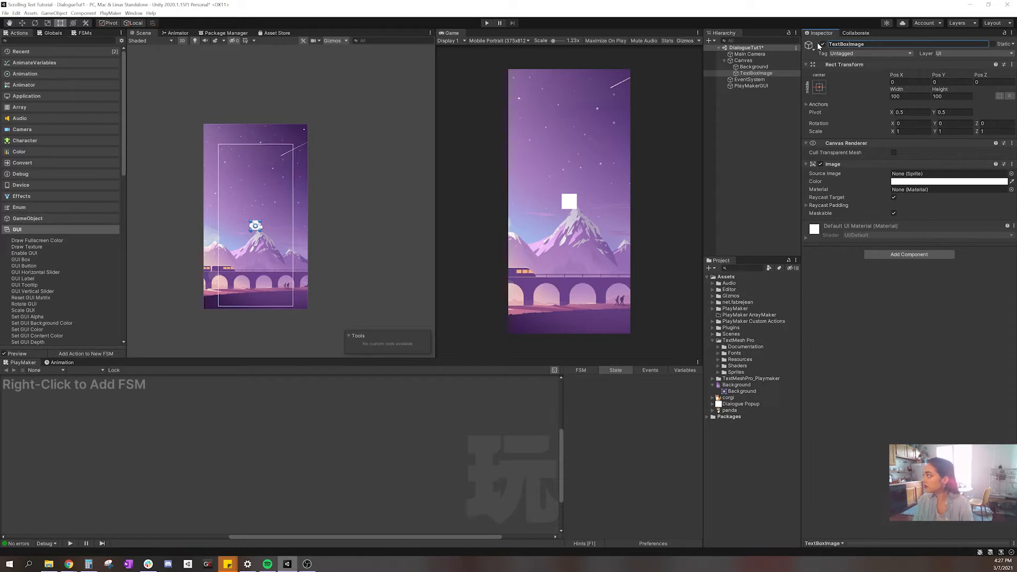
Add a TextMeshPro UI text as a child of TextBoxImage with the content "PLACEHOLDER TEXT"
right_click(758, 73)
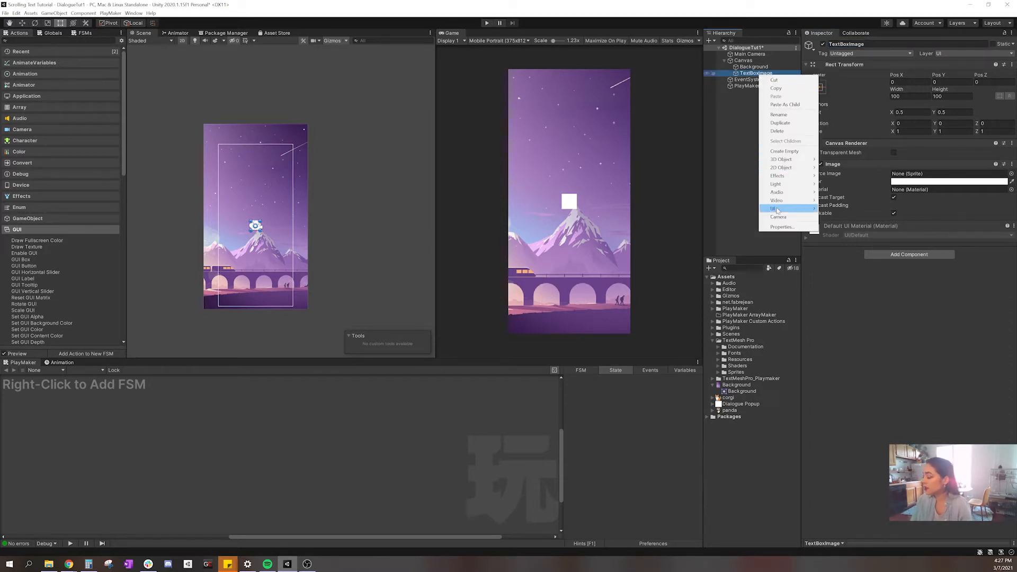
mouse_move(779, 209)
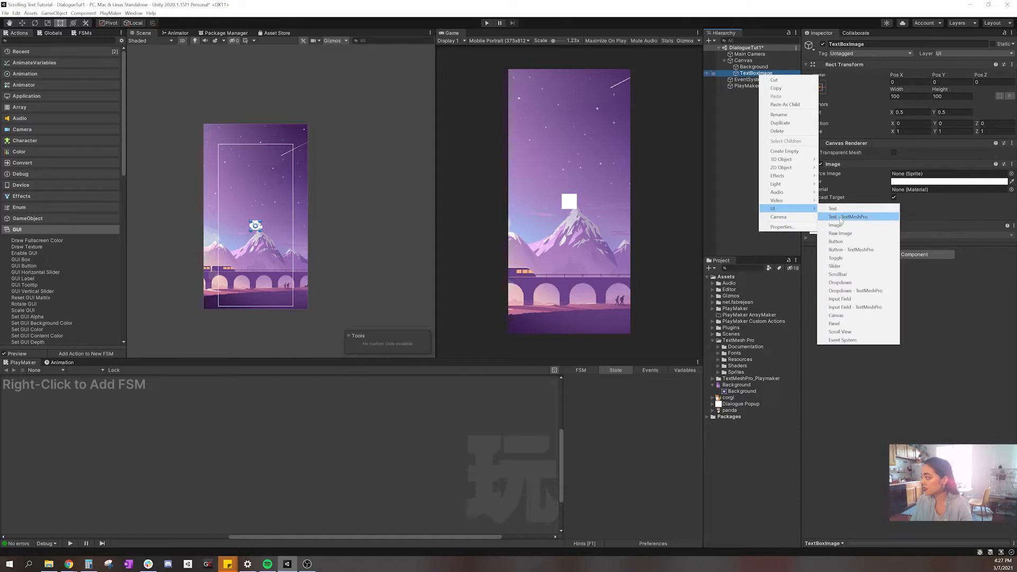
click(840, 218)
click(839, 211)
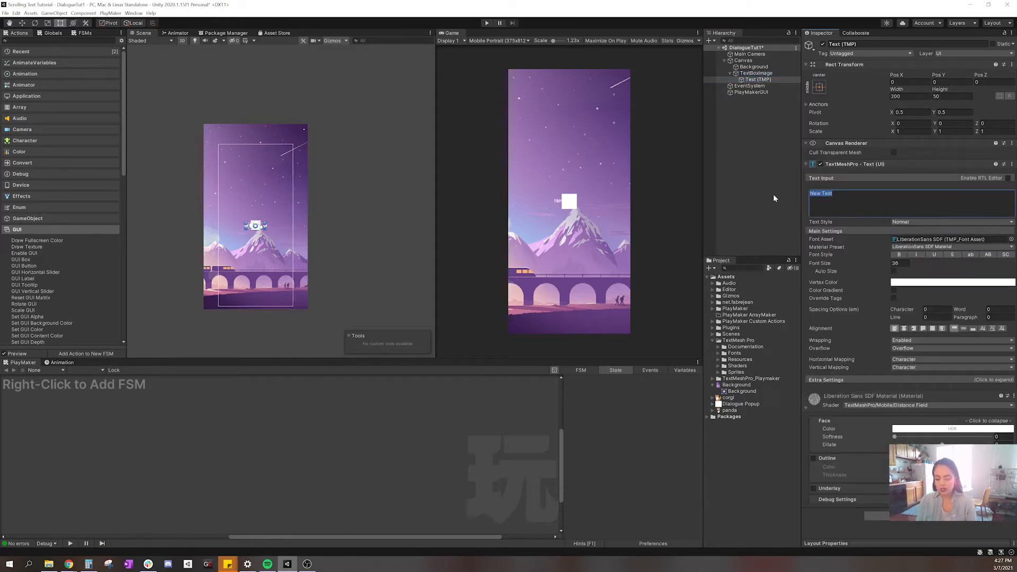
text(PLACEHOLDER TEXT)
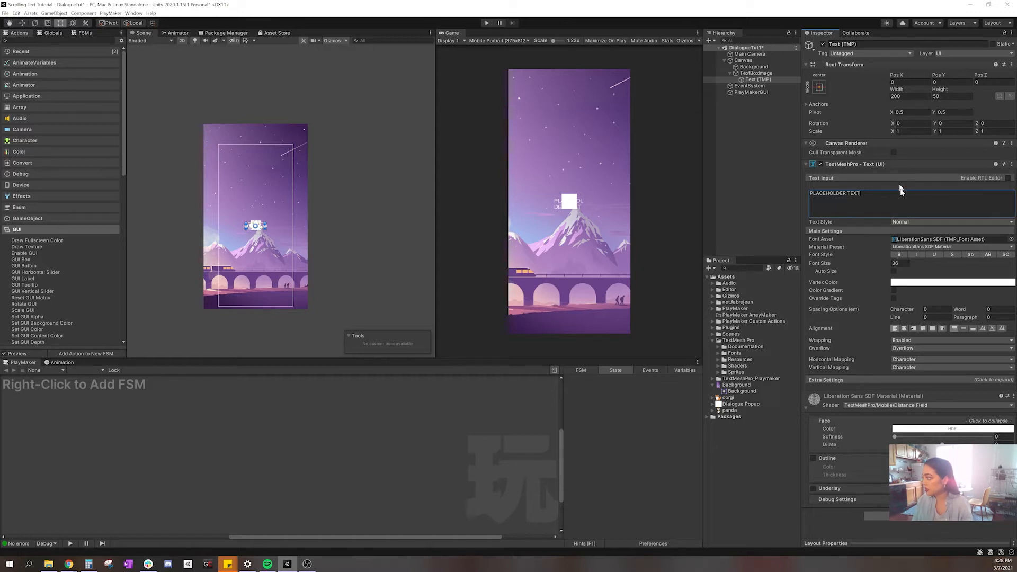
Assign the OpenSans-Bold SDF font from the TextMesh Pro Fonts folder as the placeholder text's font asset
click(896, 239)
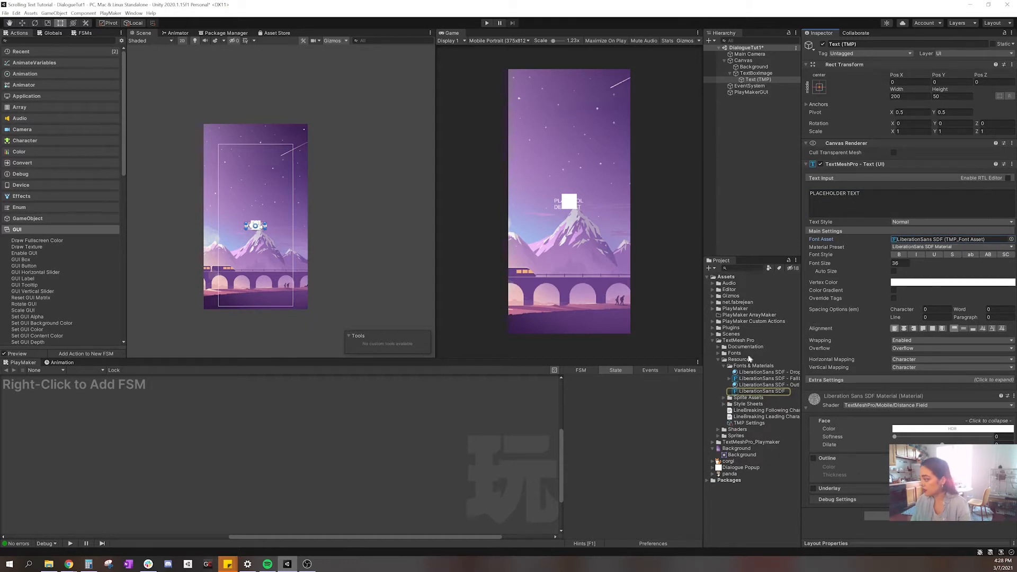
click(718, 353)
click(960, 241)
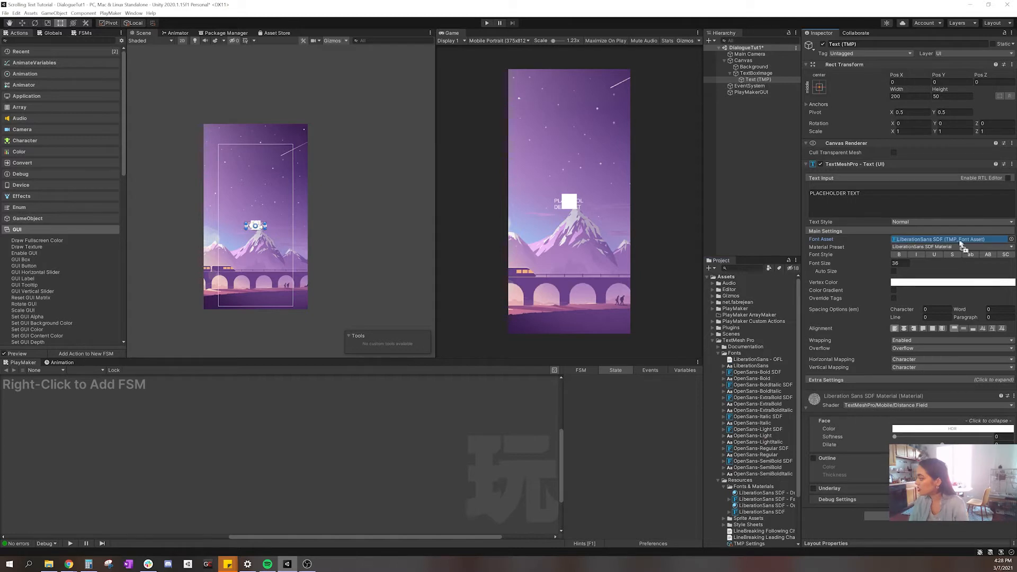
drag(961, 245, 960, 242)
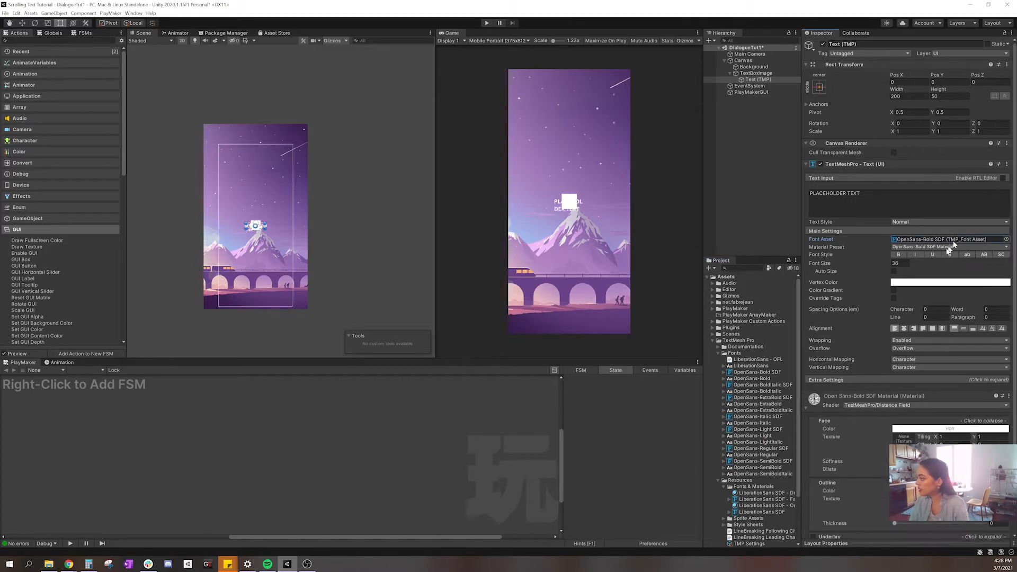
Set the placeholder text's vertex color to dark grey, RGB 41, 41, 41 with alpha 233
click(933, 286)
click(947, 358)
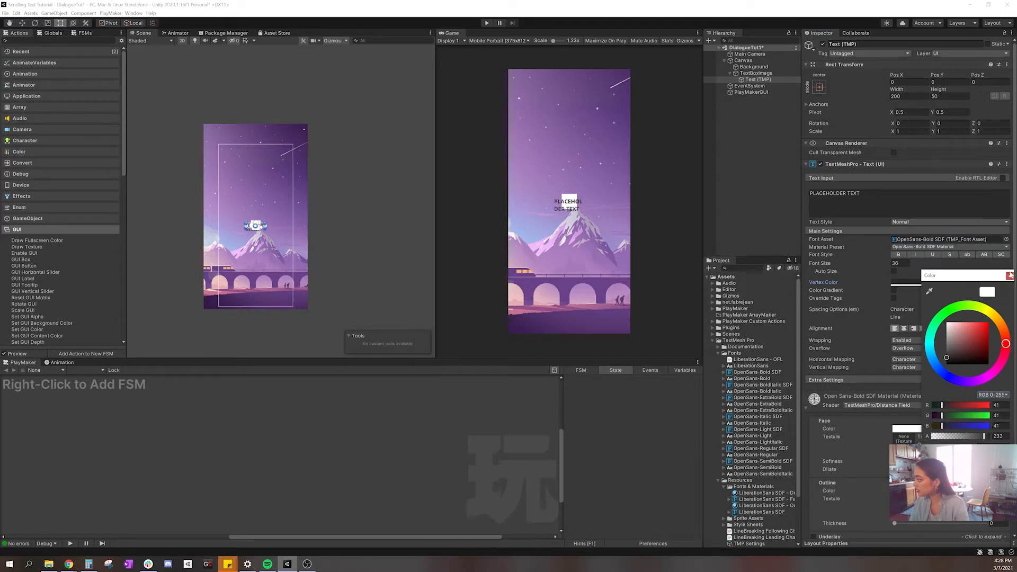
click(1010, 276)
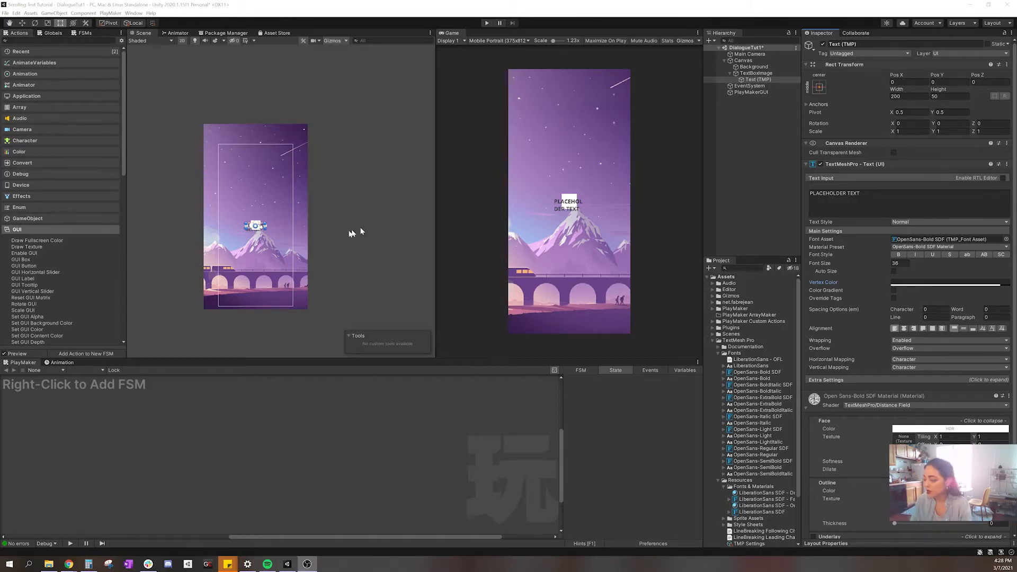
Use the Dialogue Popup sprite as TextBoxImage's source image and set it to its native size
scroll(244, 234, down, 1)
scroll(243, 233, up, 3)
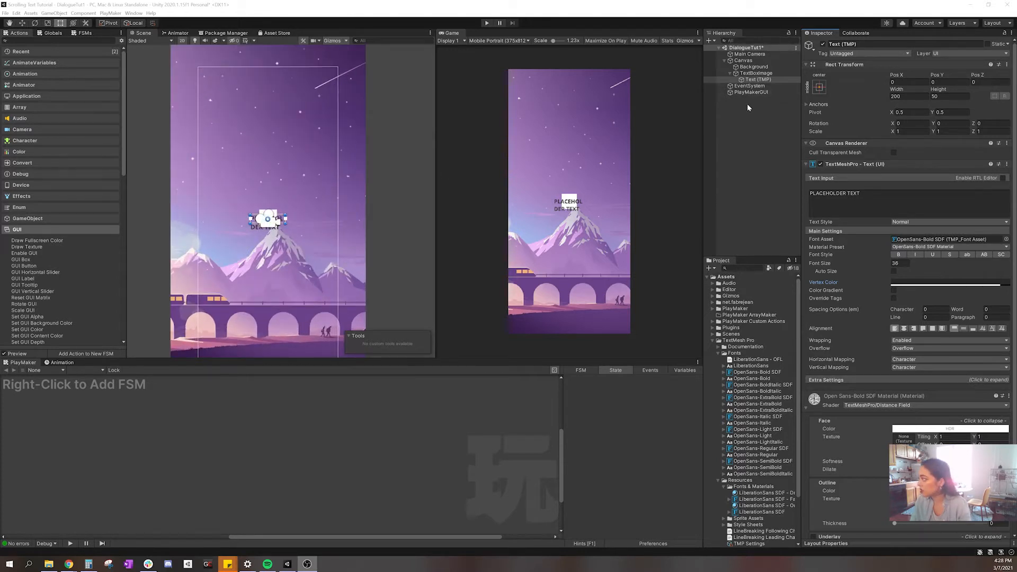
click(756, 73)
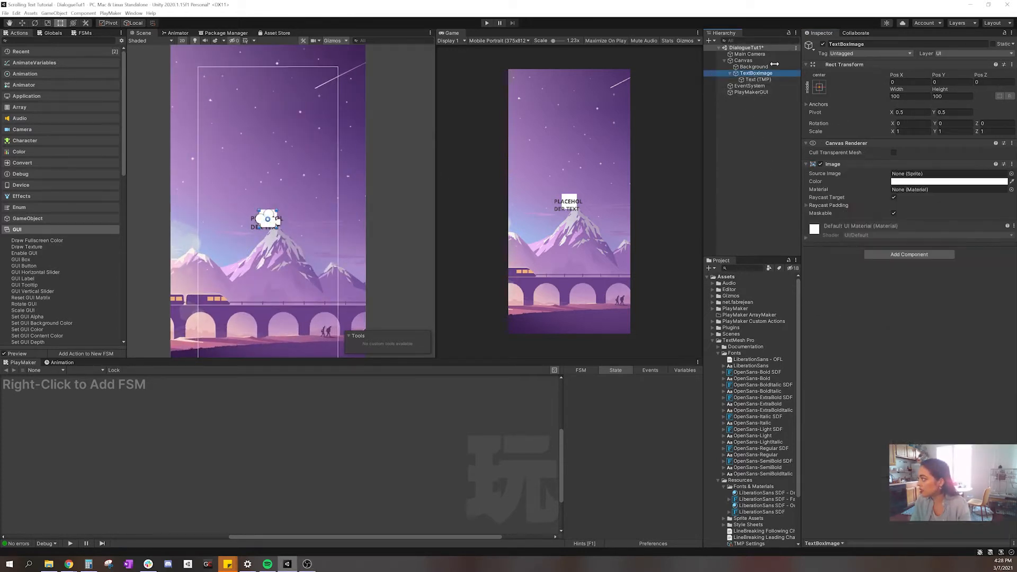
click(717, 353)
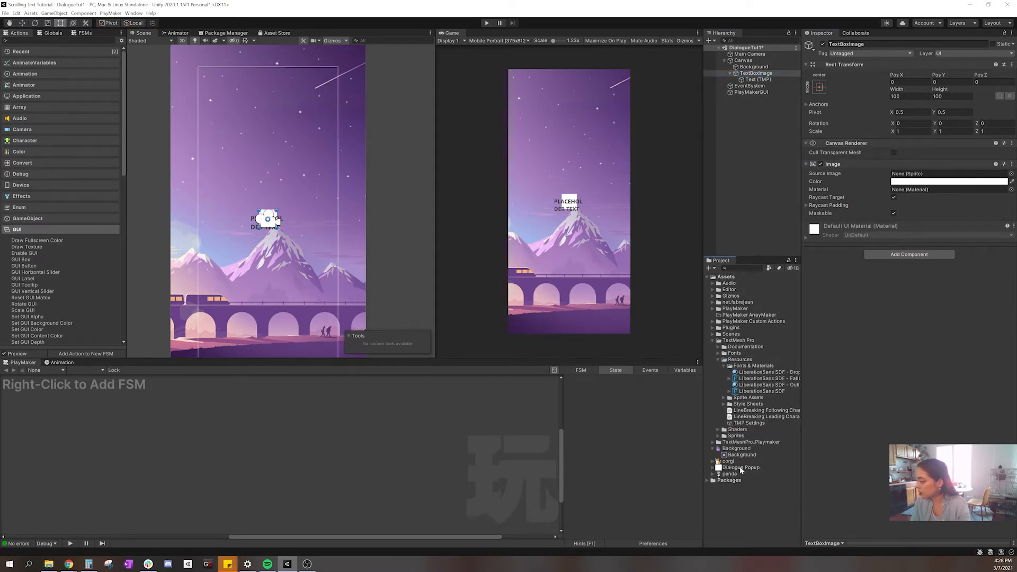
drag(742, 471, 911, 176)
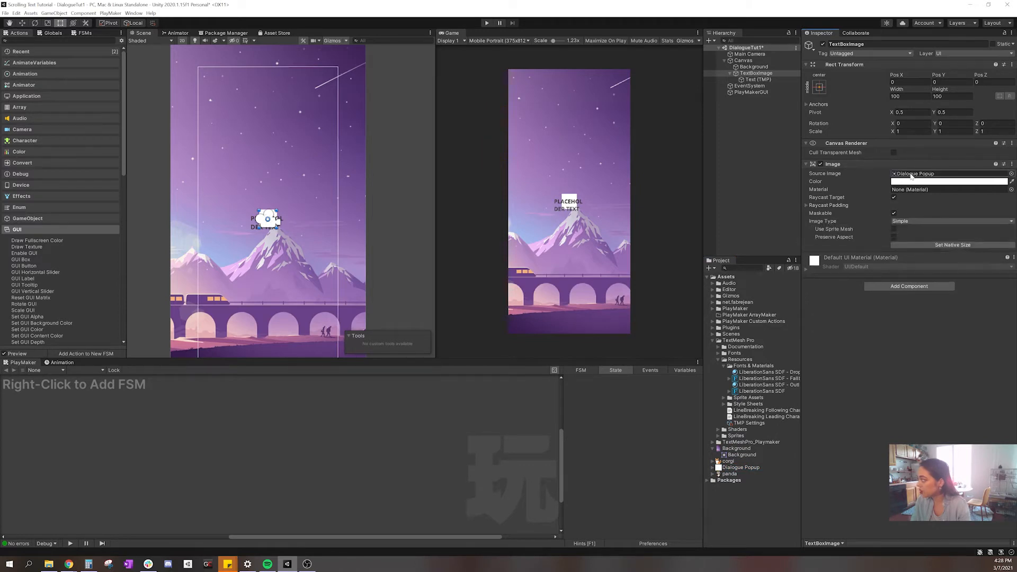
click(895, 245)
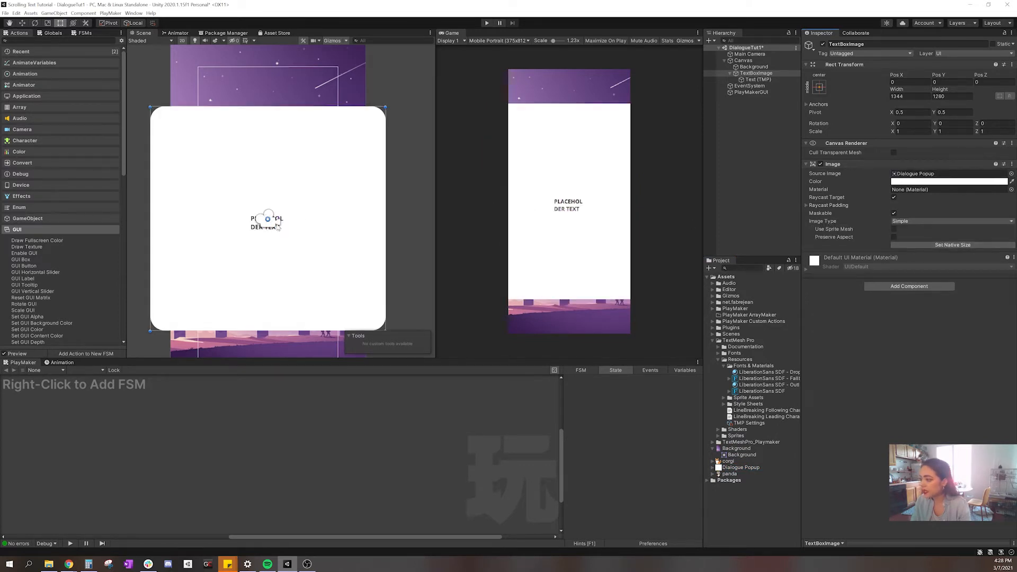
Shrink TextBoxImage to about 919 by 571 near the canvas's upper edge and position it at X 0, Y 720
scroll(277, 226, down, 2)
drag(369, 316, 335, 155)
click(907, 82)
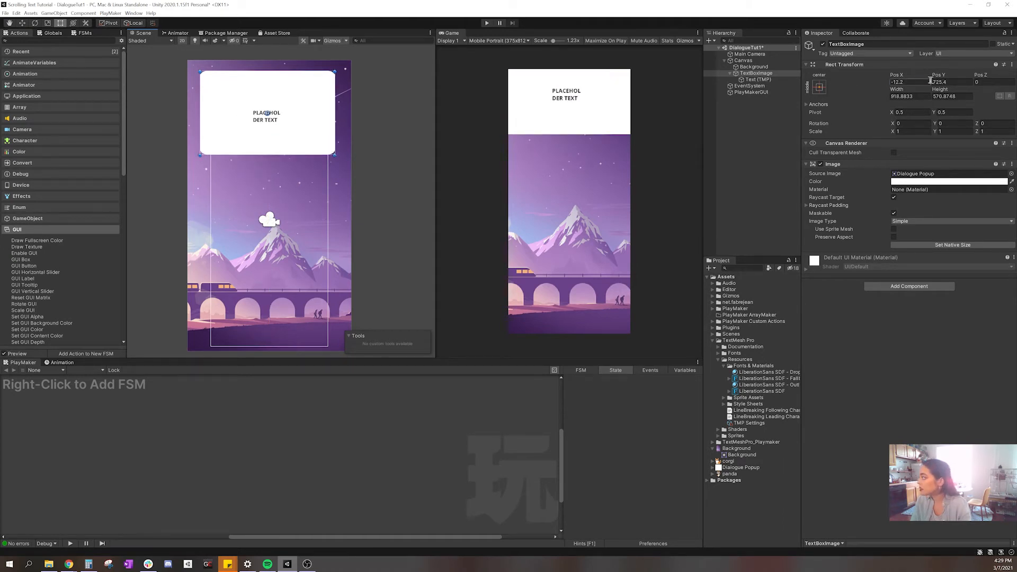
text(0)
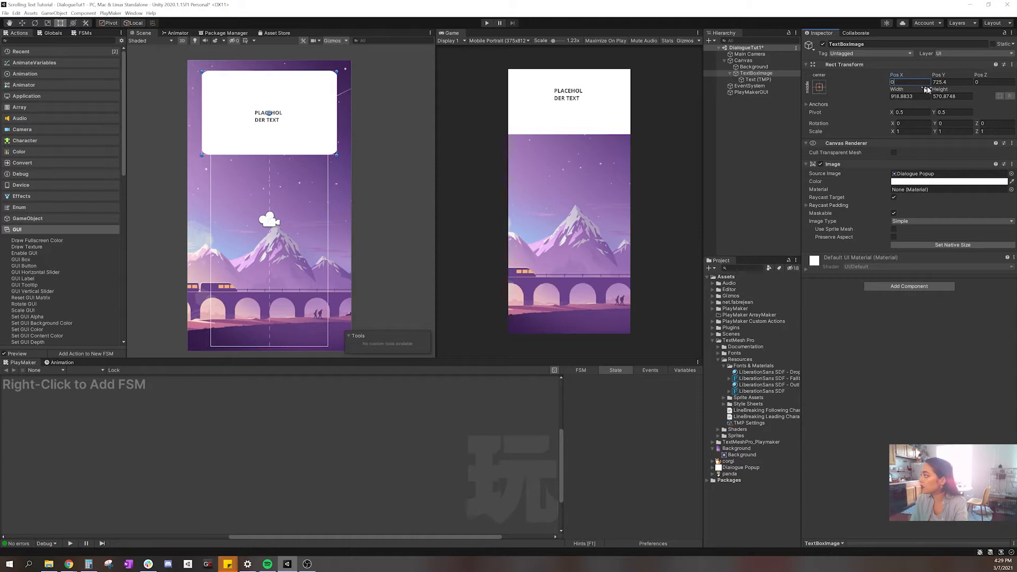
click(963, 82)
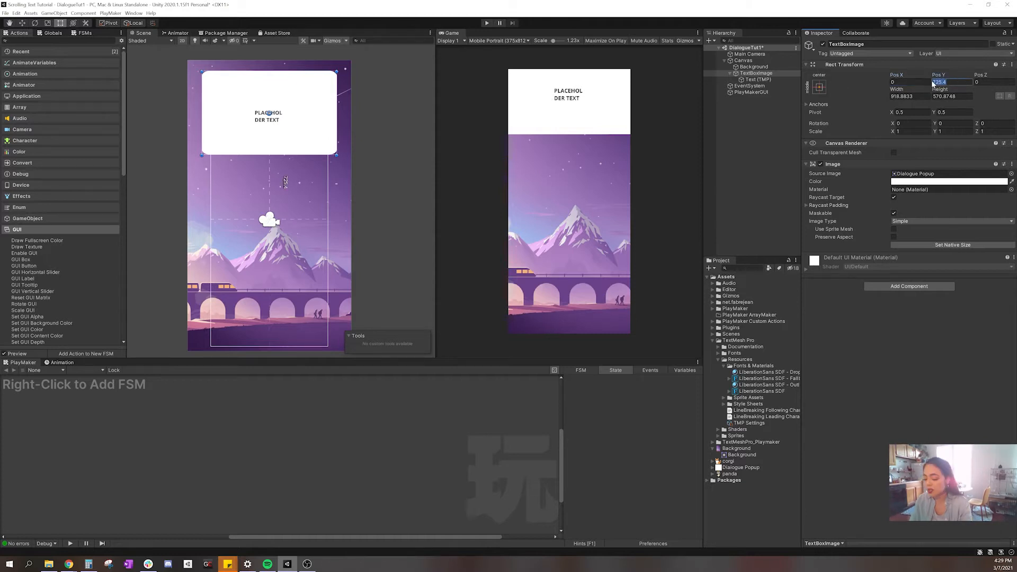
text(0)
key(BackSpace)
text(720)
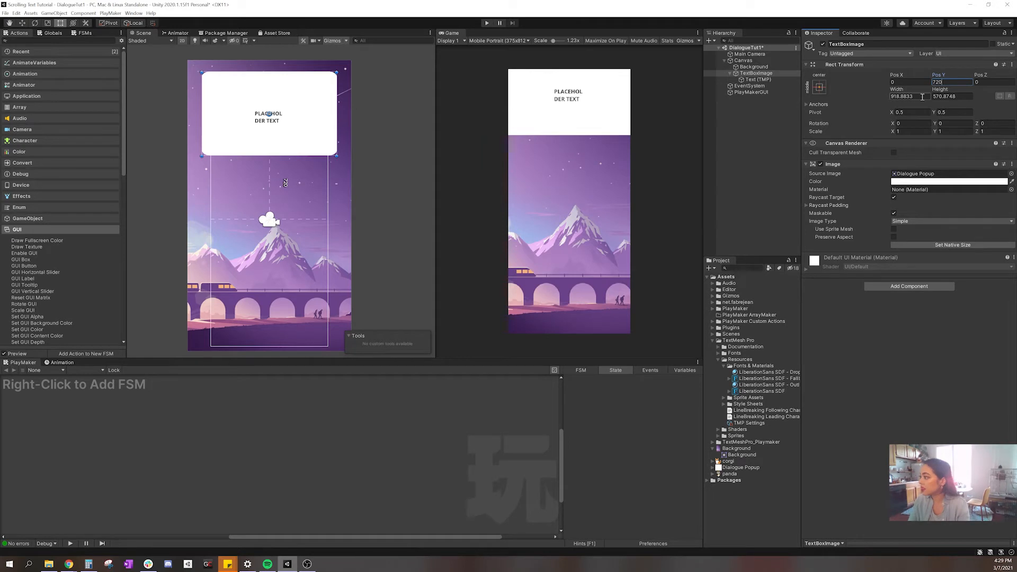
Set TextBoxImage's width to 700 and its height to 500
click(922, 97)
drag(922, 96, 673, 212)
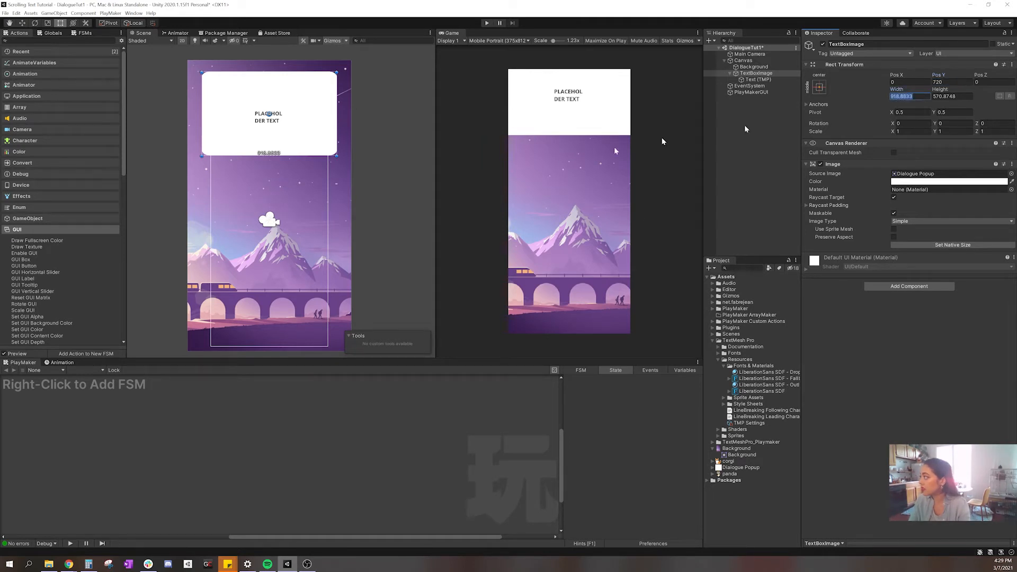
text(800)
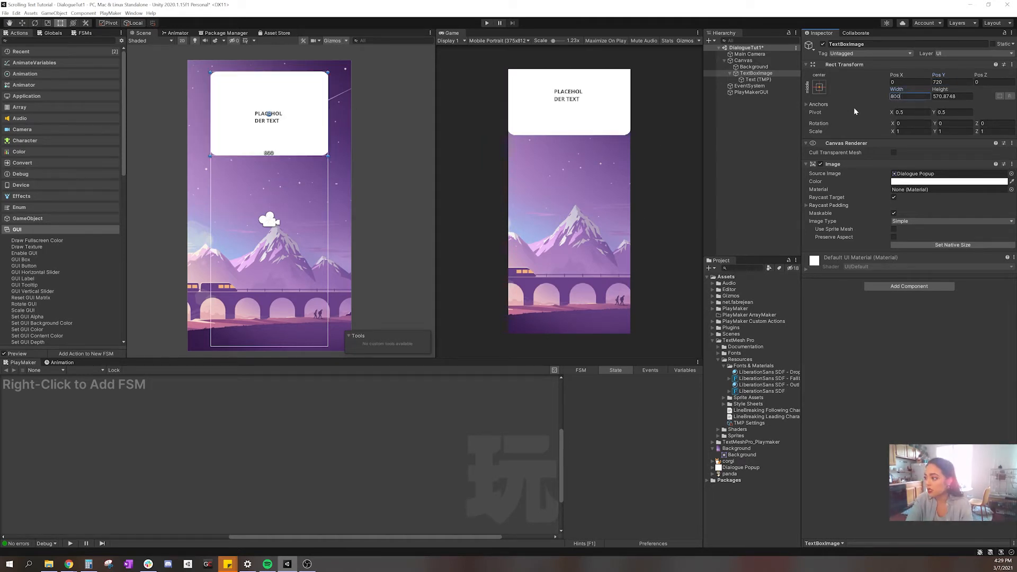
key(BackSpace)
key(BackSpace)
key(BackSpace)
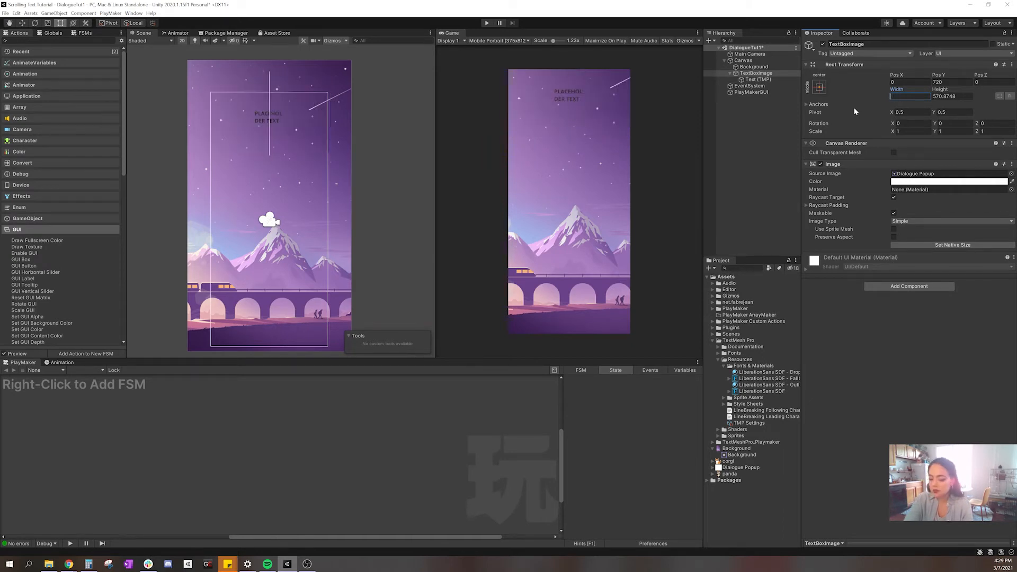
text(700)
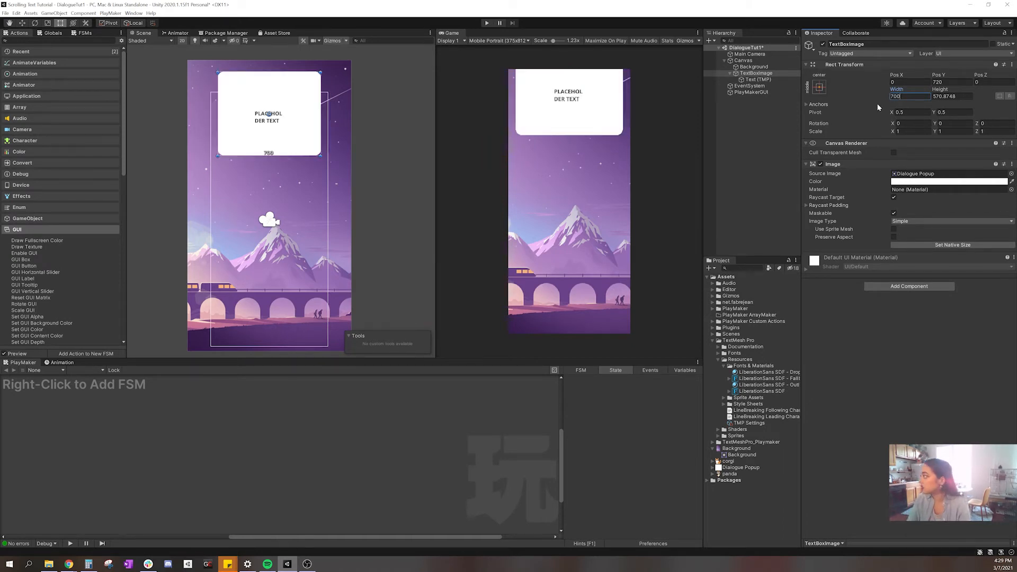
click(957, 97)
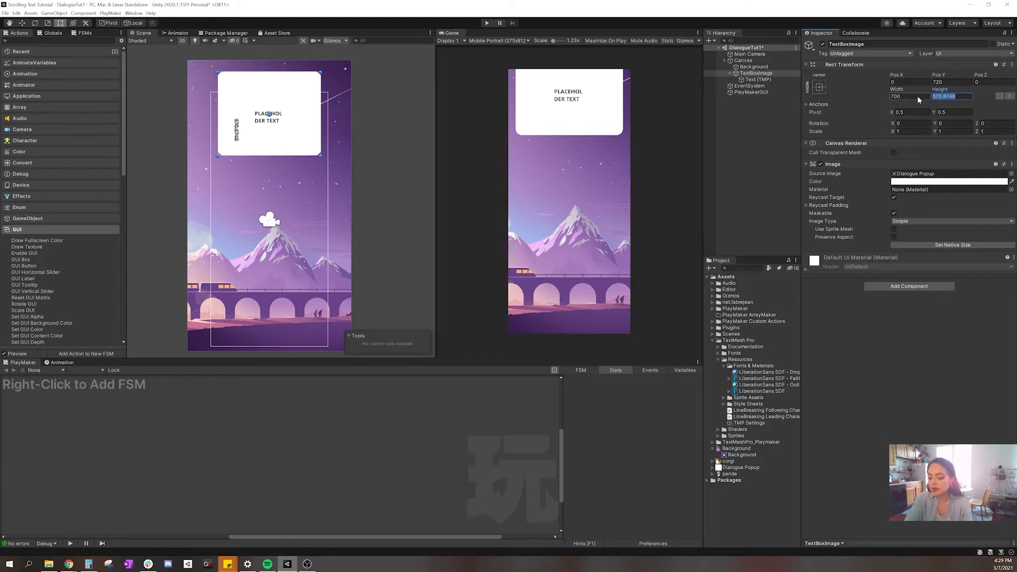
text(500)
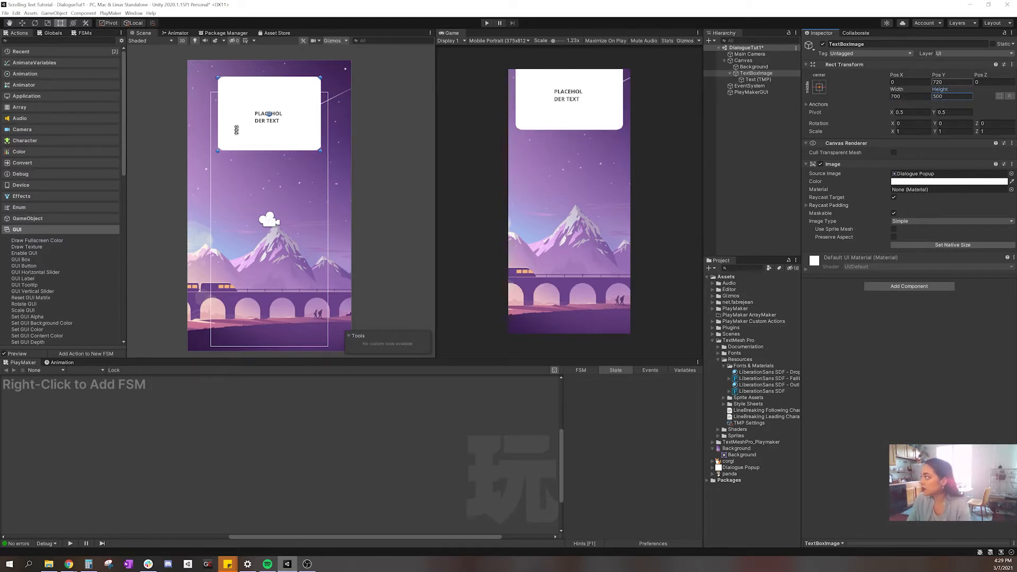
Move TextBoxImage down the canvas to about Y 517, keeping it horizontally centred
click(257, 97)
drag(257, 97, 258, 130)
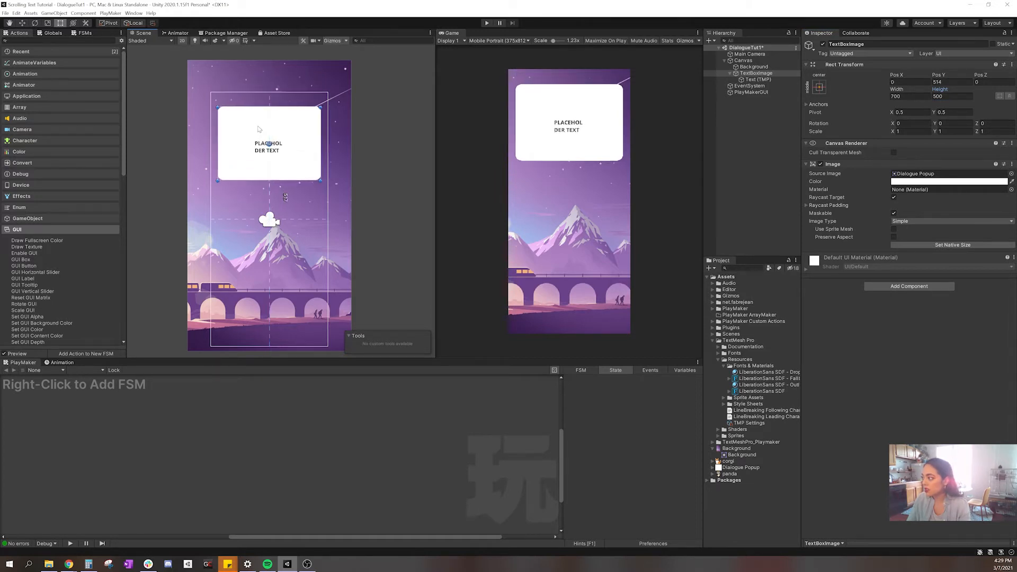
scroll(241, 147, down, 1)
scroll(244, 143, up, 2)
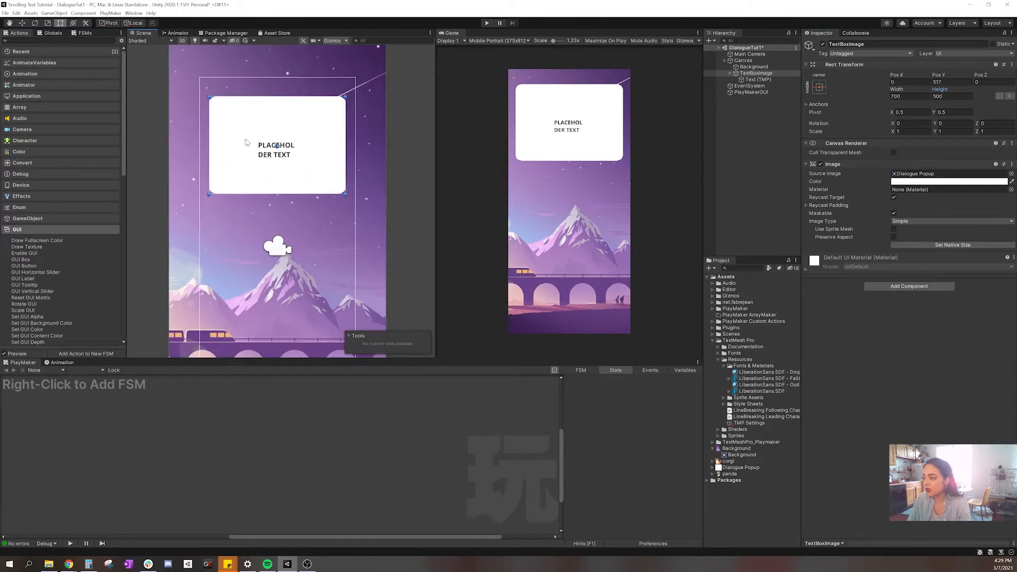
Enlarge the placeholder text's box to about 423 by 97 and place it in the popup's upper-left area, at about X -87, Y 167
click(268, 159)
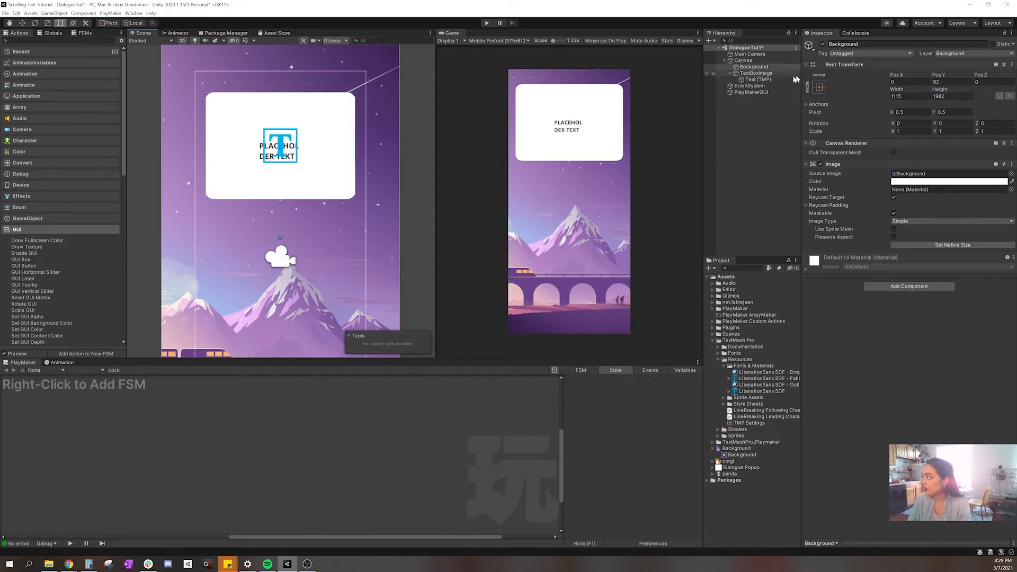
click(758, 79)
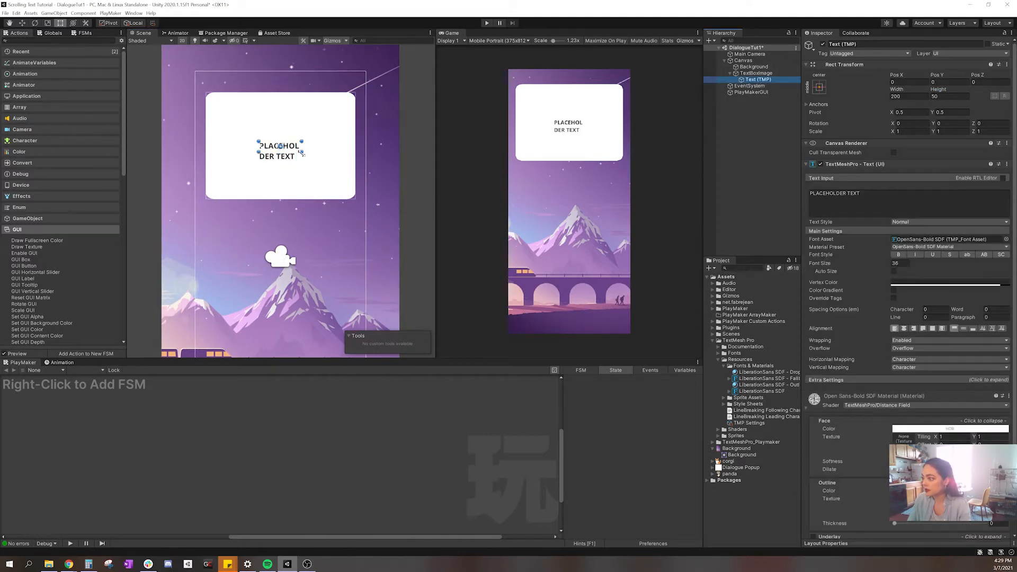
drag(302, 152, 327, 173)
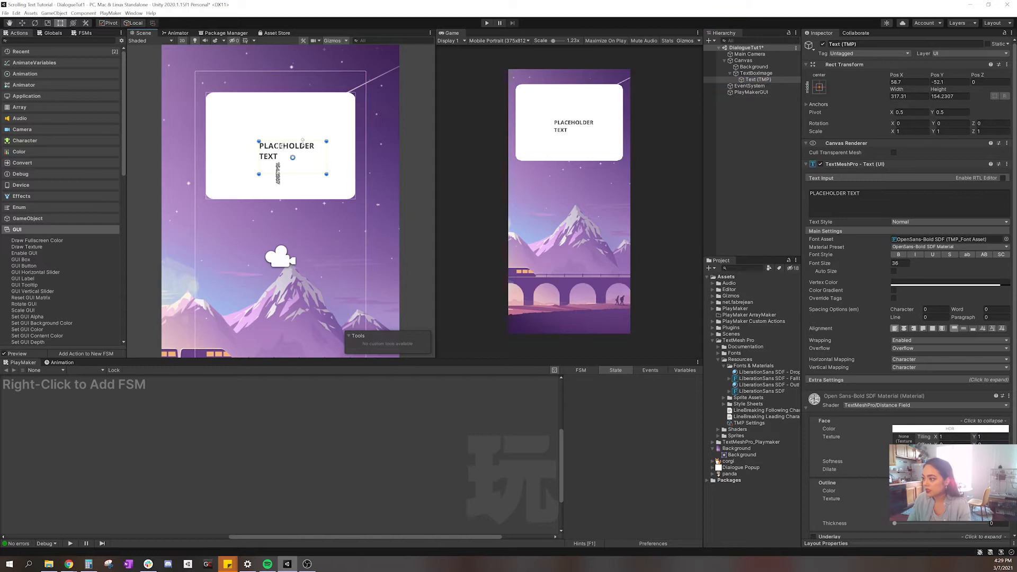
drag(258, 173, 225, 109)
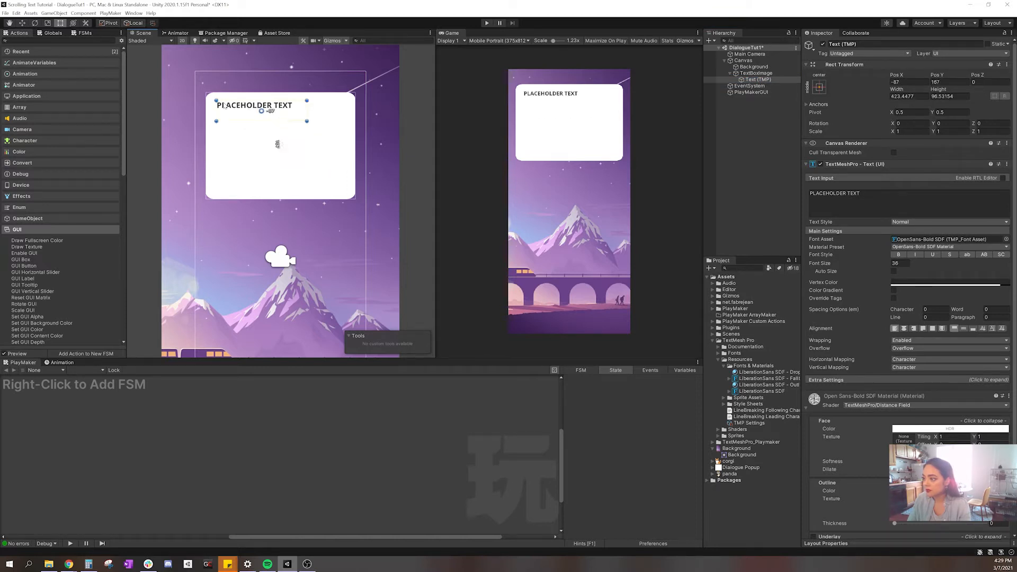
Replace the placeholder text with "DIALOGUE:" and shrink its text box to about 407 by 57
click(853, 194)
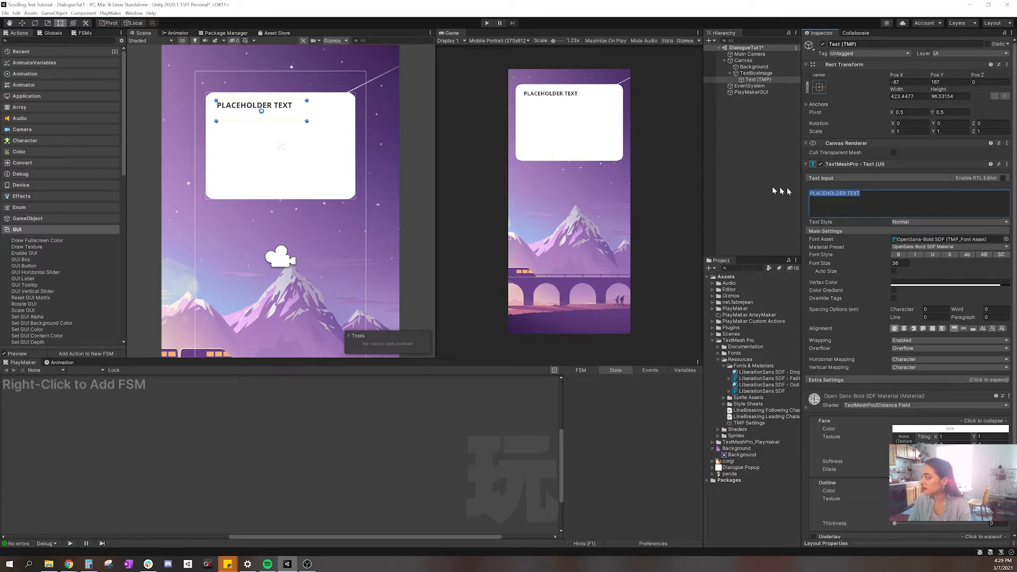
text(dialo)
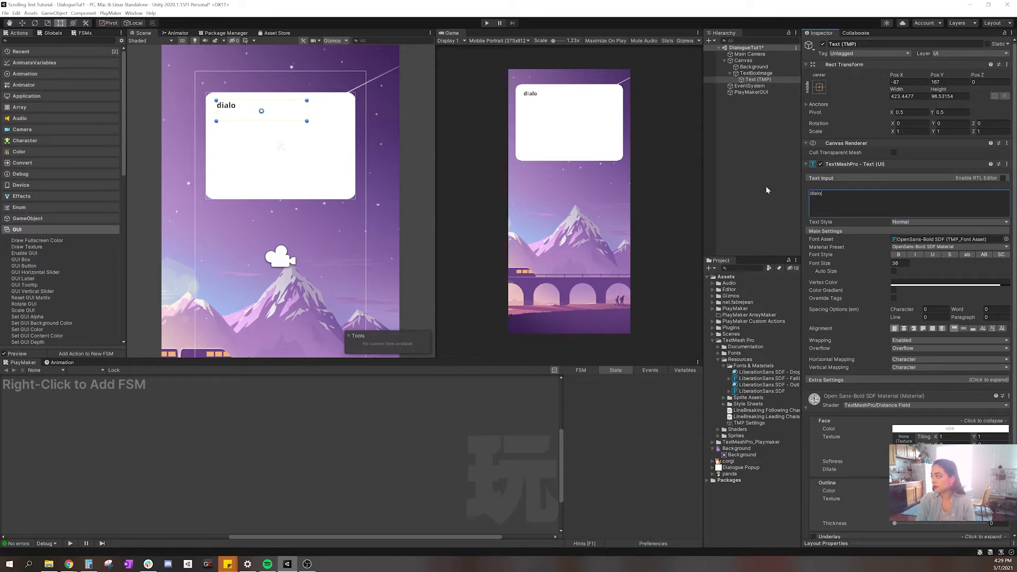
key(BackSpace)
key(BackSpace)
key(BackSpace)
key(BackSpace)
key(BackSpace)
text(DIALOGUE:)
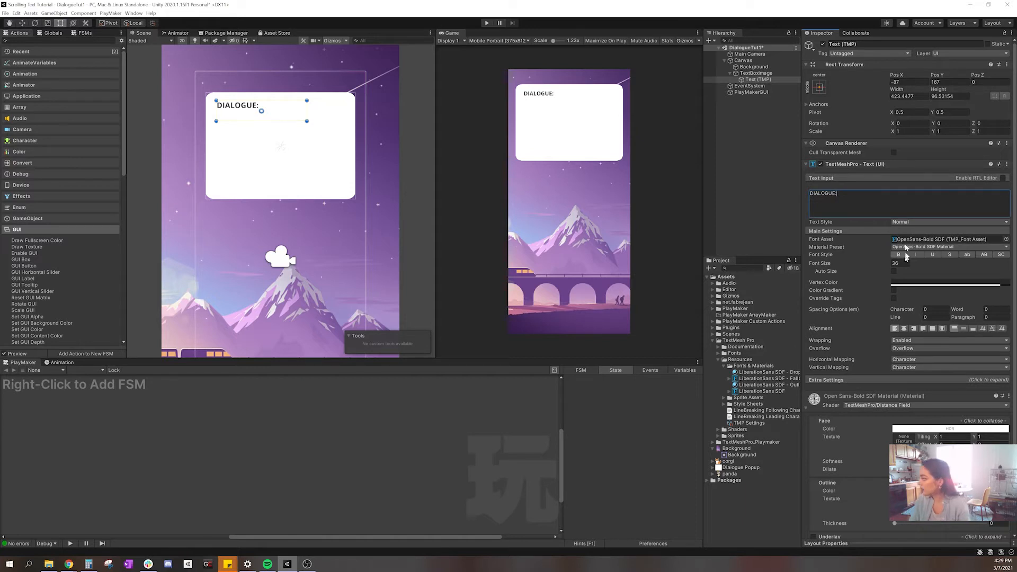
drag(306, 121, 303, 113)
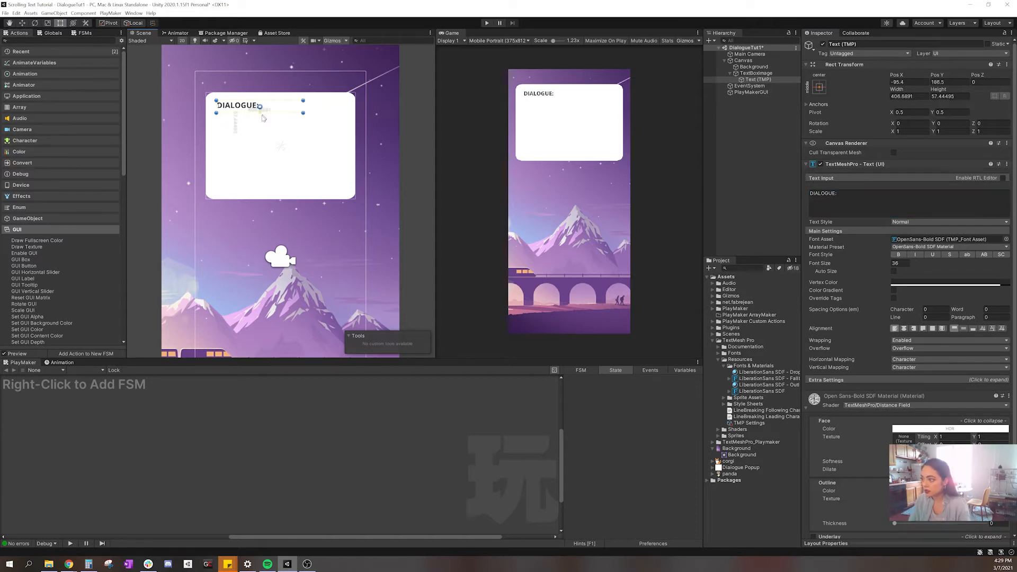
Duplicate the Text (TMP) object and move the copy just below the original, at about Y 118
click(753, 73)
click(750, 78)
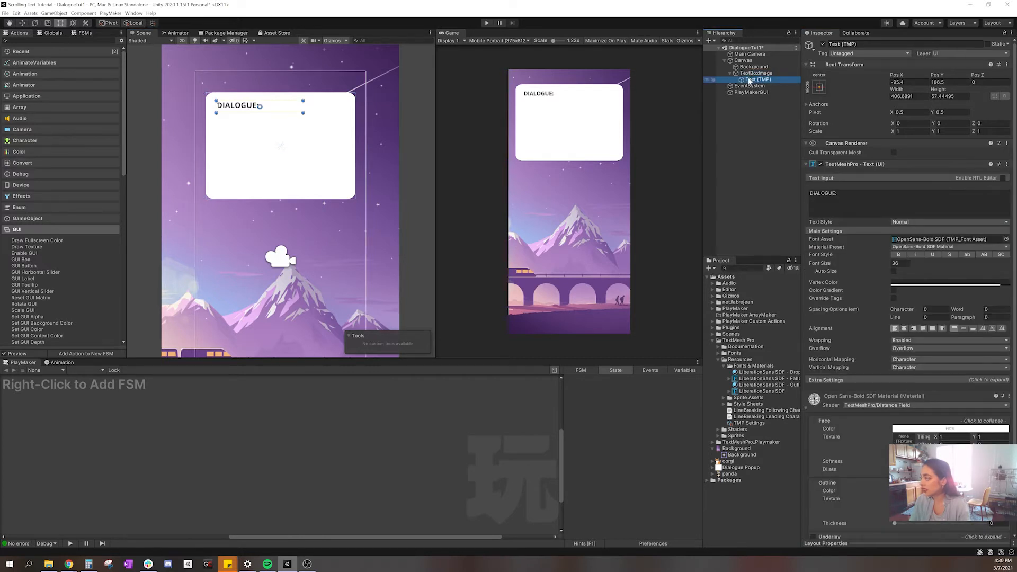
right_click(749, 78)
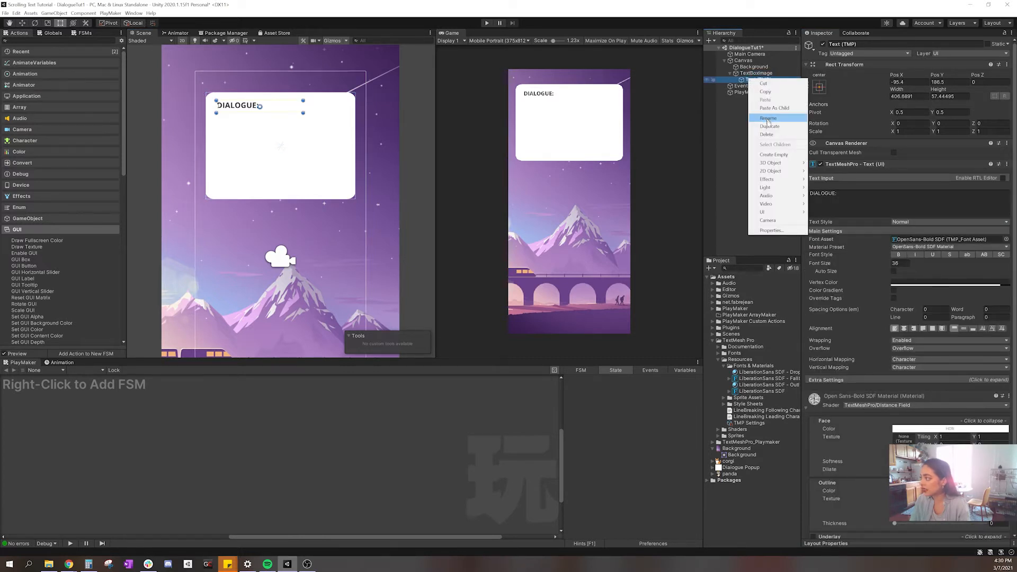
click(765, 127)
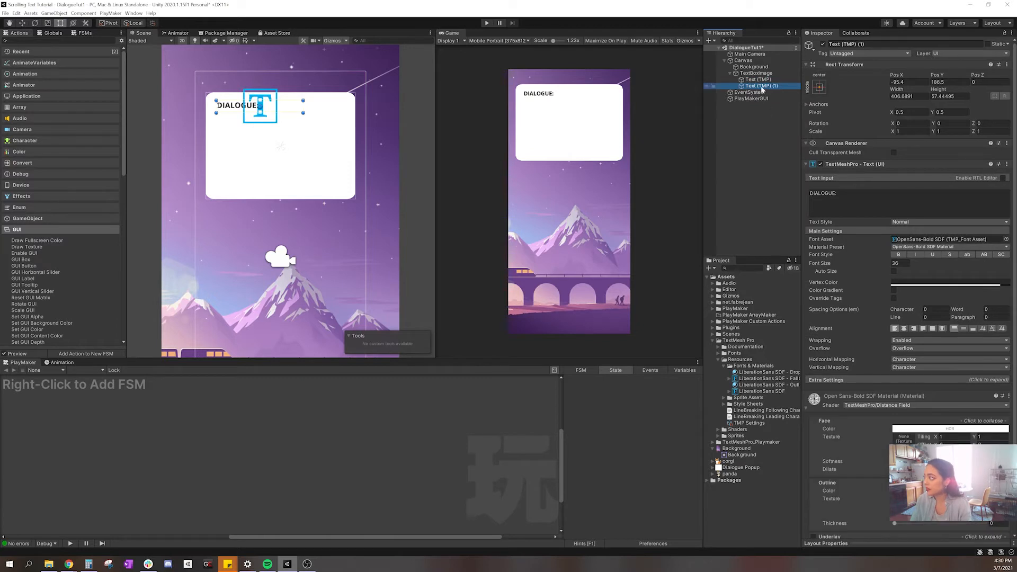
drag(224, 110, 224, 125)
Rename the duplicated text object to DIALOGUE
click(847, 44)
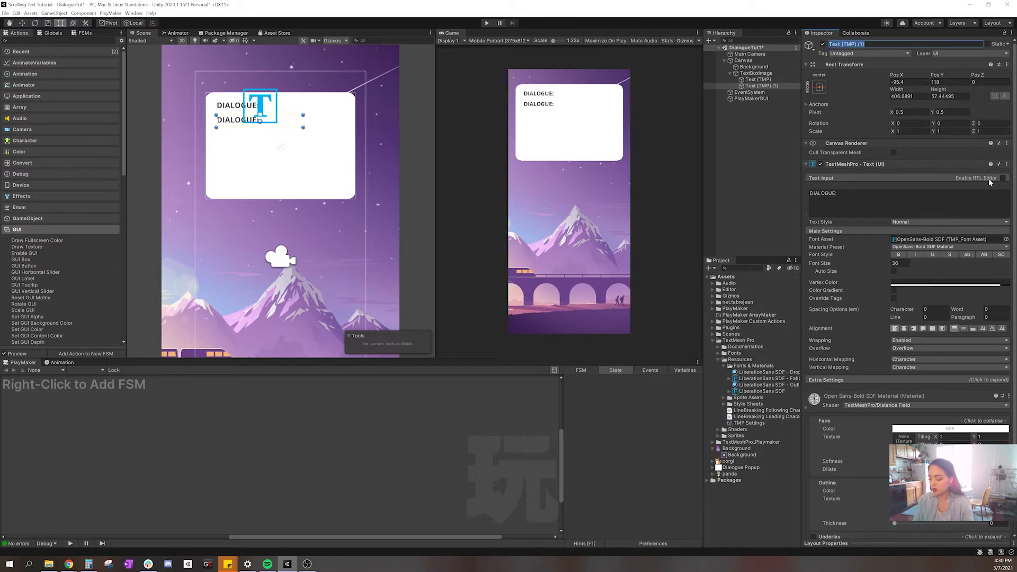
key(BackSpace)
text(DIA)
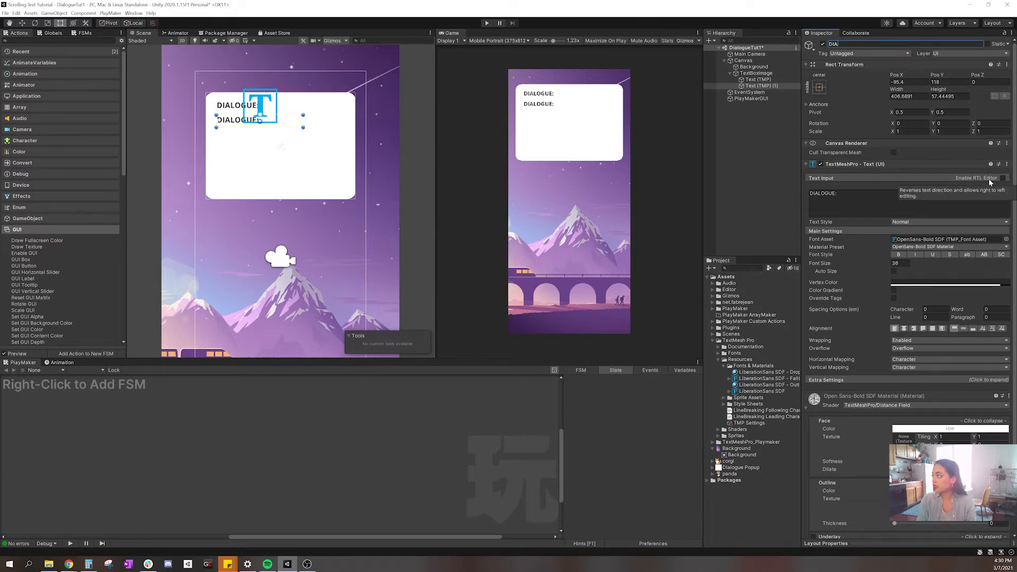
text(LOGUE)
key(Return)
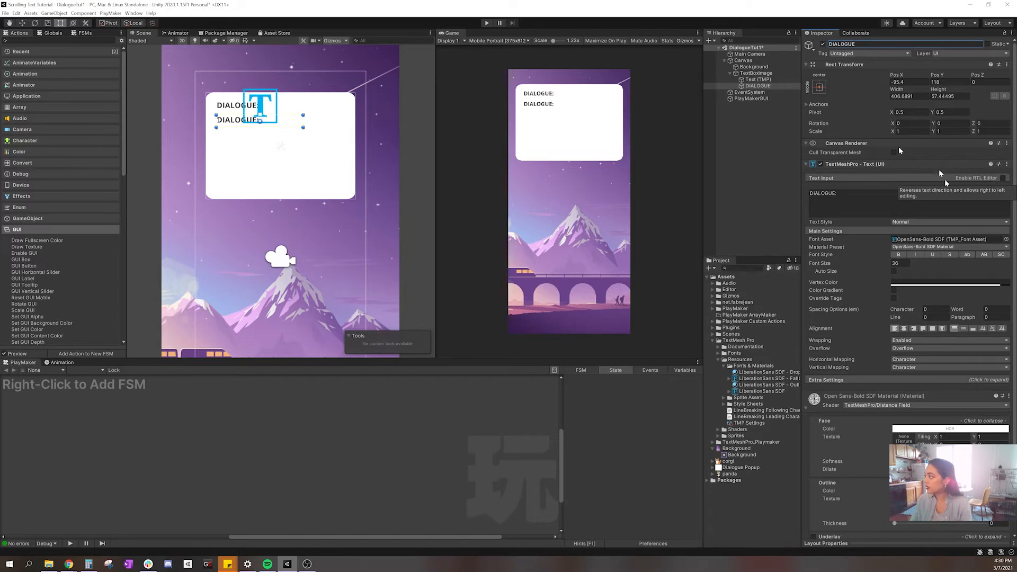
Rename the original Text (TMP) object to HEADER
click(758, 79)
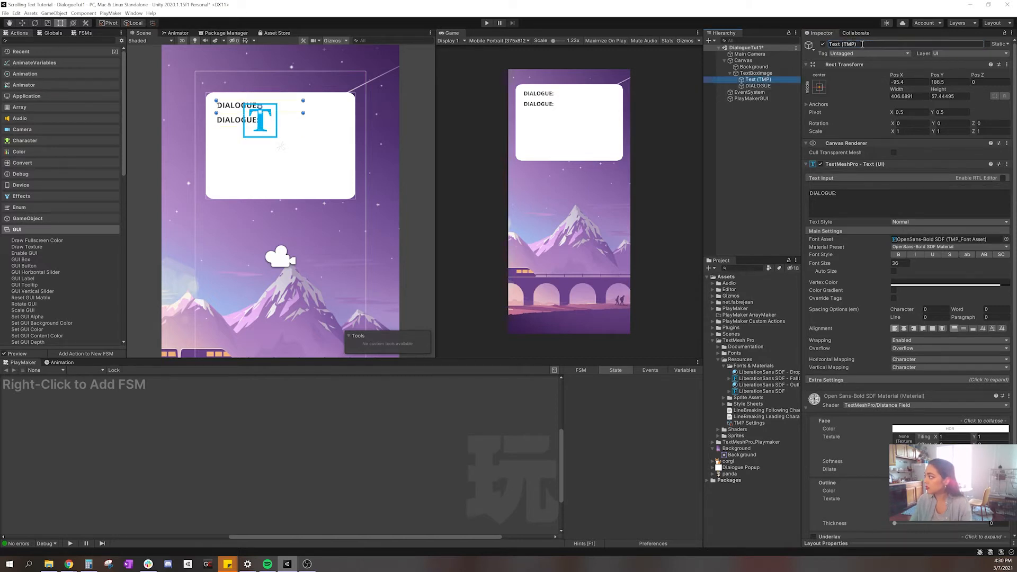
click(862, 44)
text(H)
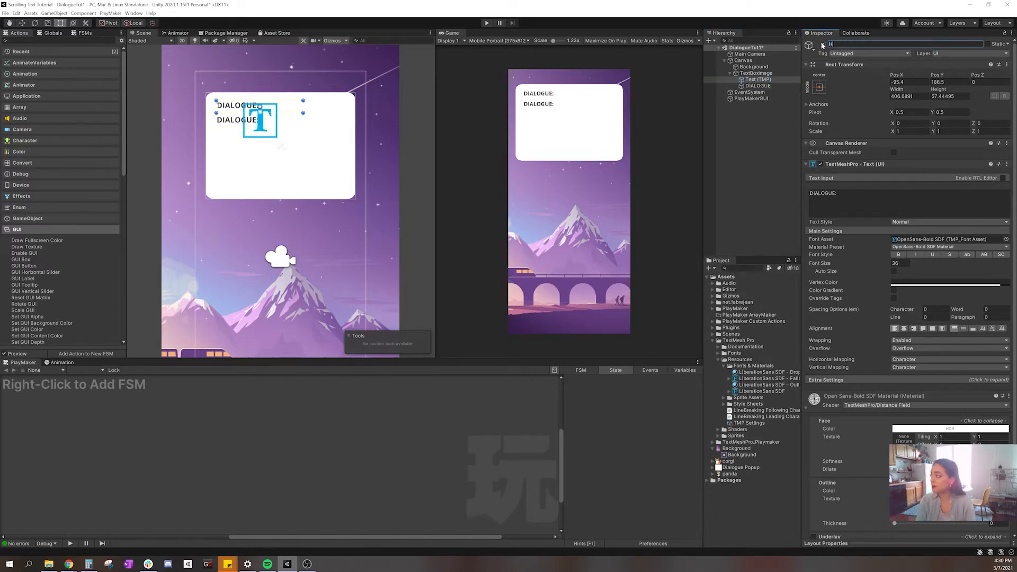
text(EADER)
key(Return)
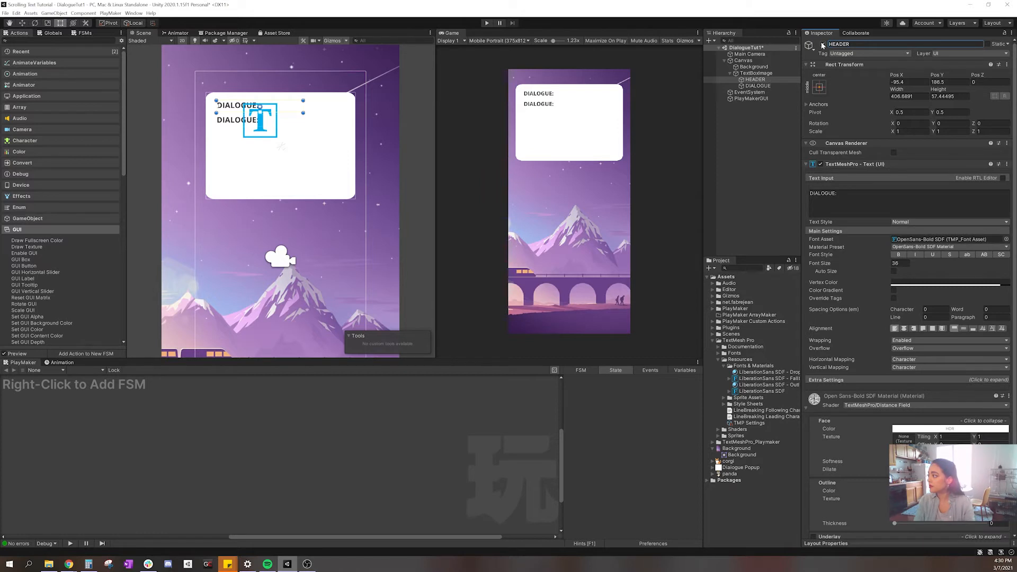
Enlarge the DIALOGUE text box to about 615 by 340 and replace its text with "PLACE HOLDER DIALOGUE" followed by a long string of filler letters
click(760, 86)
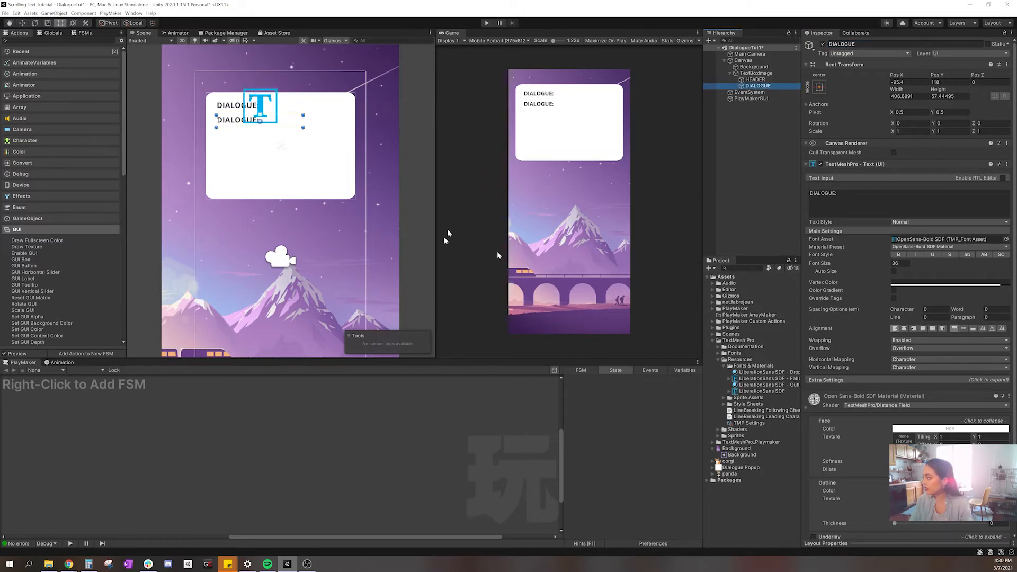
drag(303, 127, 348, 188)
click(841, 197)
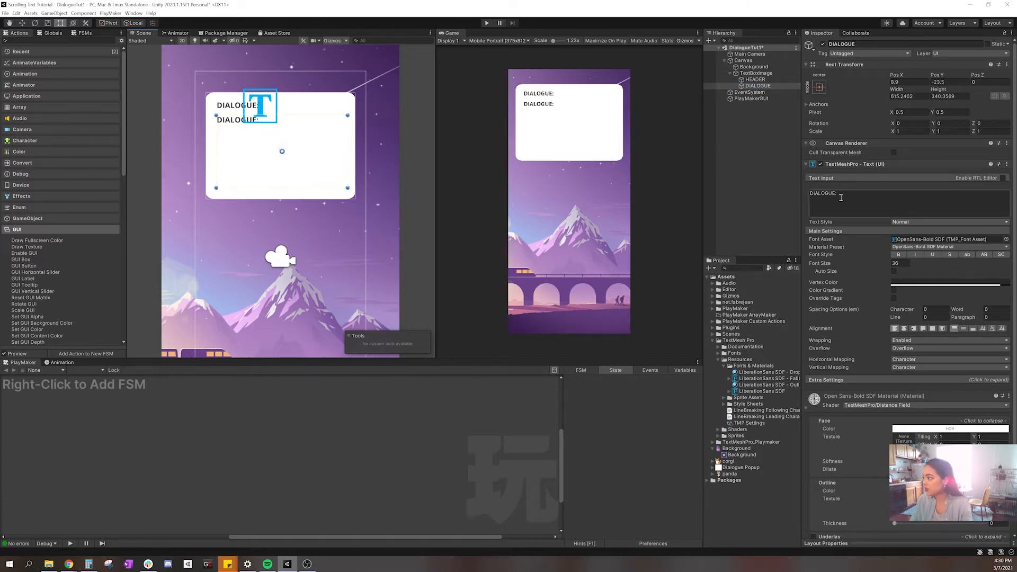
drag(841, 197, 792, 200)
text(PLAC)
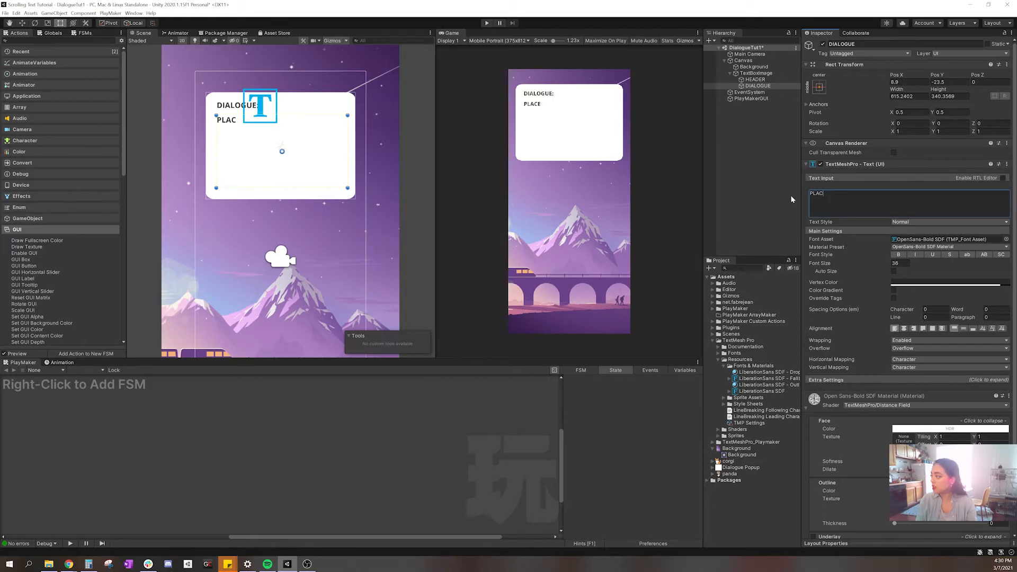
text(E HOLDER D)
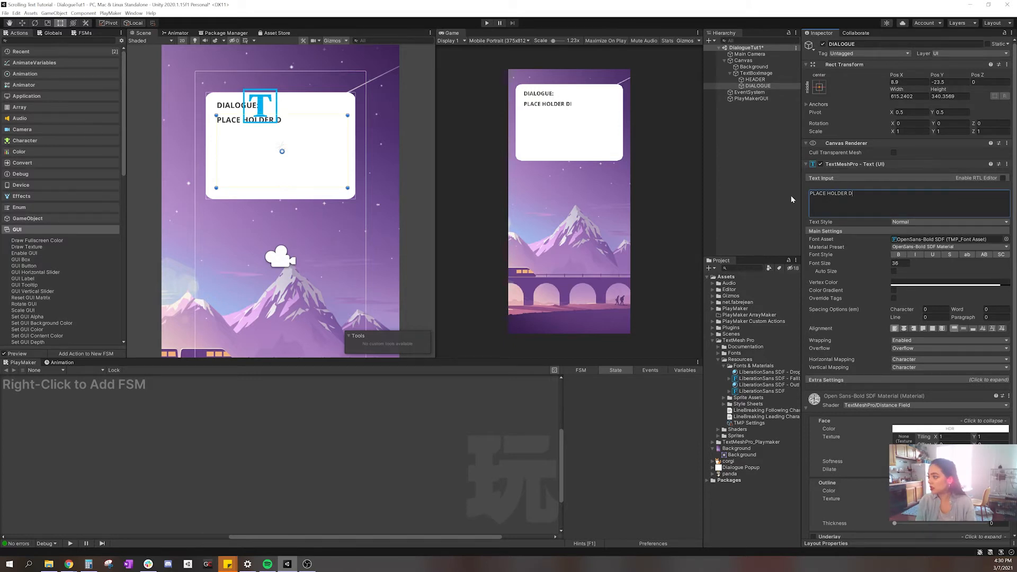
text(IALOGUE SDLFJSLDKFJLSDKFJL)
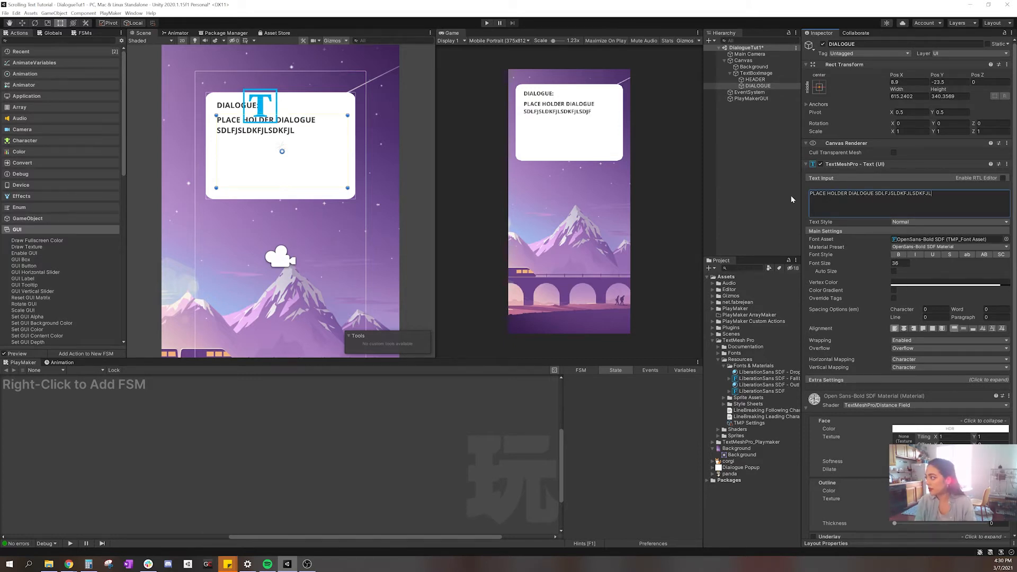
text(SDJFLSKJDFLSDJFLSDKJFLSKDJFLSDJF)
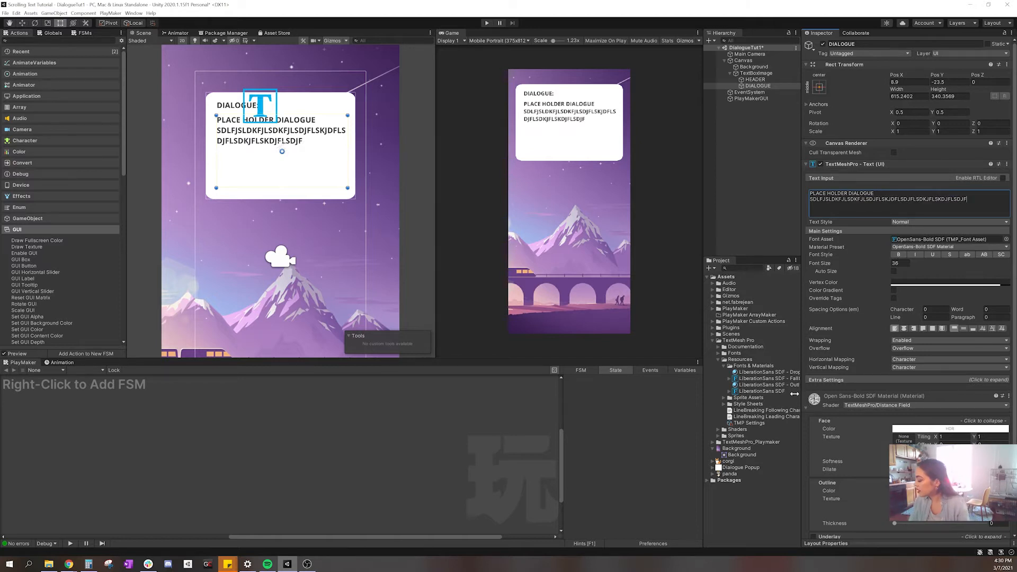
Assign the OpenSans-Regular SDF font asset to the DIALOGUE text and align it vertically to the middle
click(718, 353)
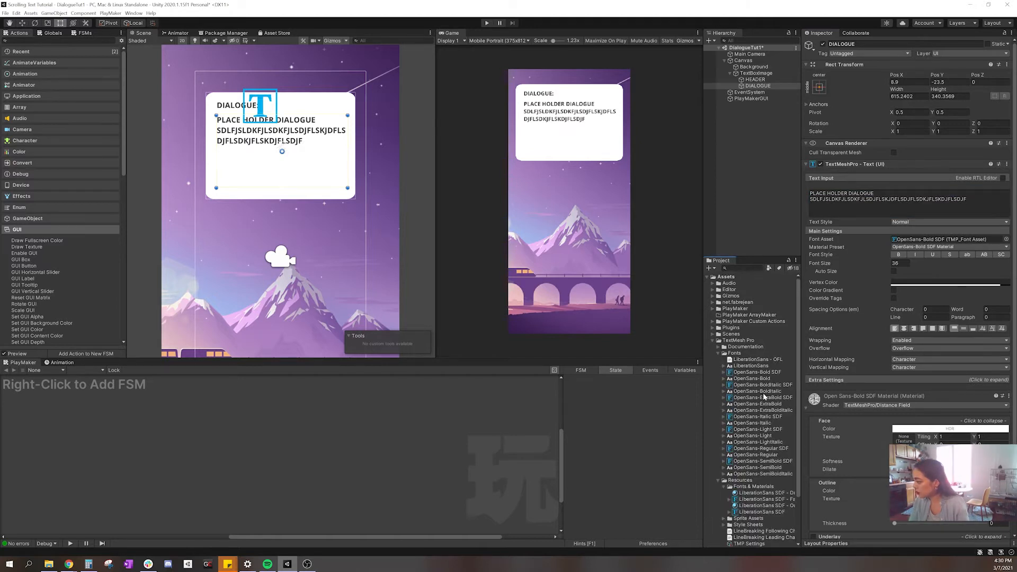
drag(760, 449, 930, 241)
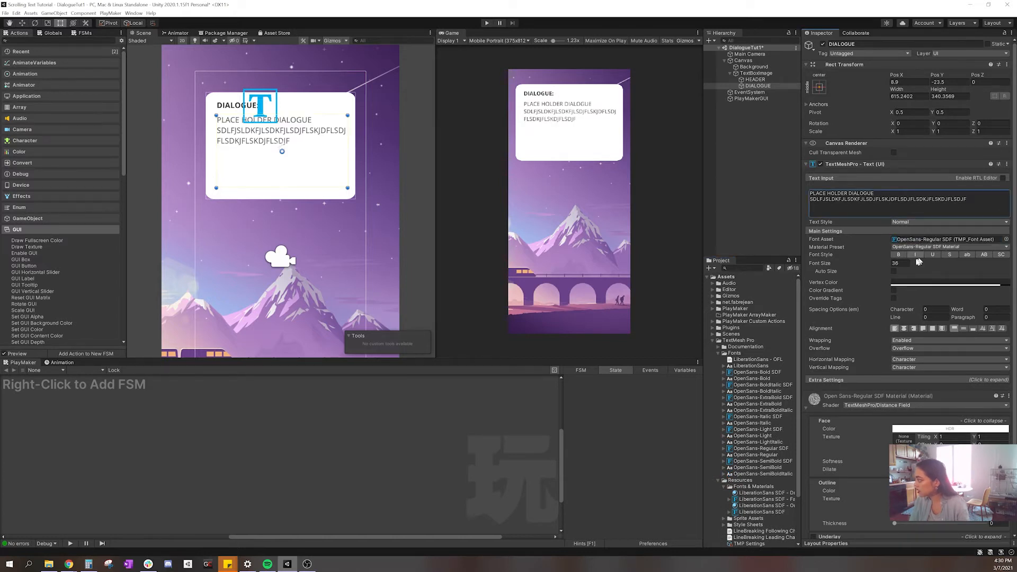
click(964, 329)
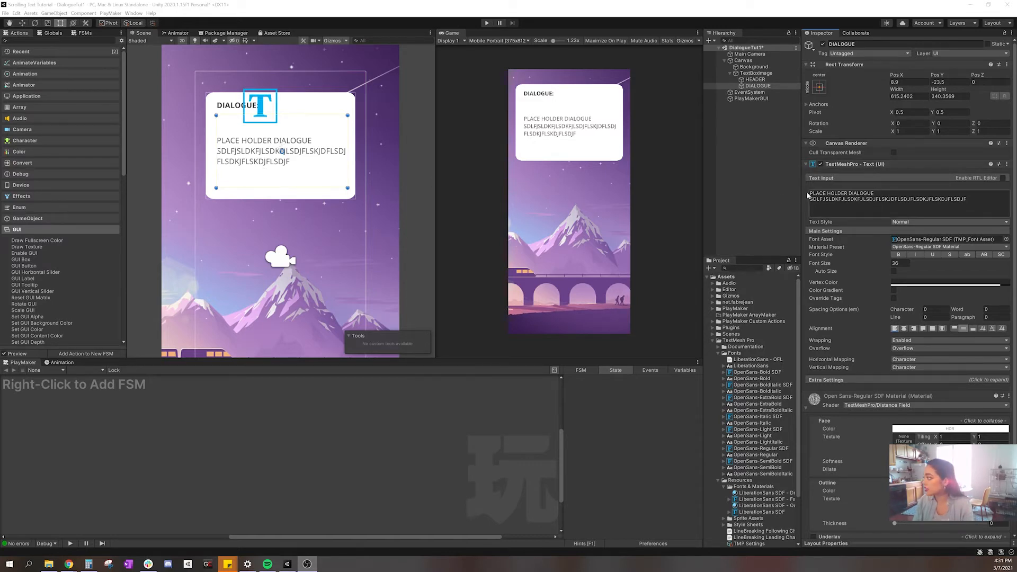
Add a PlayMaker FSM to the DIALOGUE text object
click(756, 86)
scroll(940, 285, down, 2)
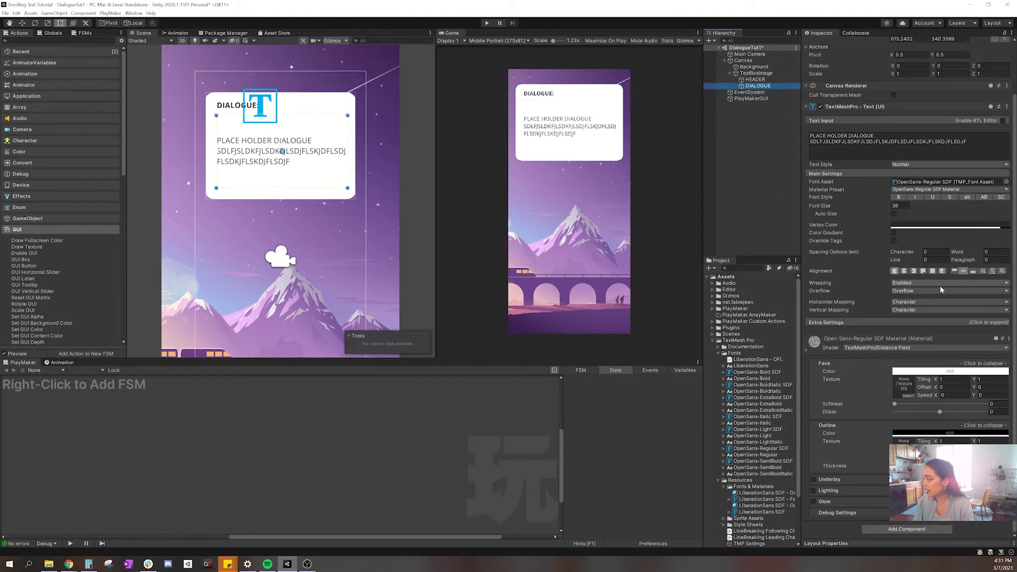
right_click(84, 406)
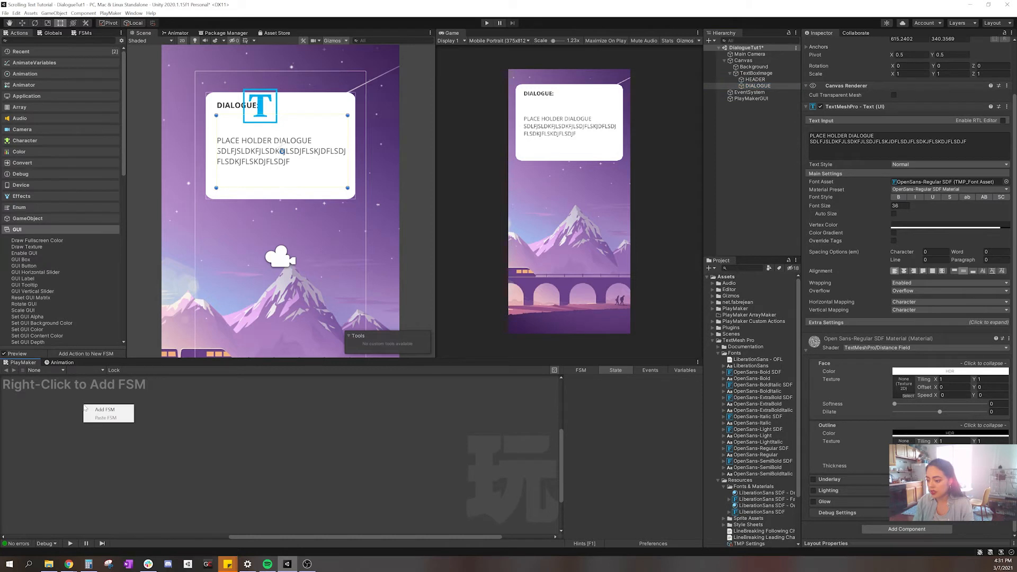
click(126, 411)
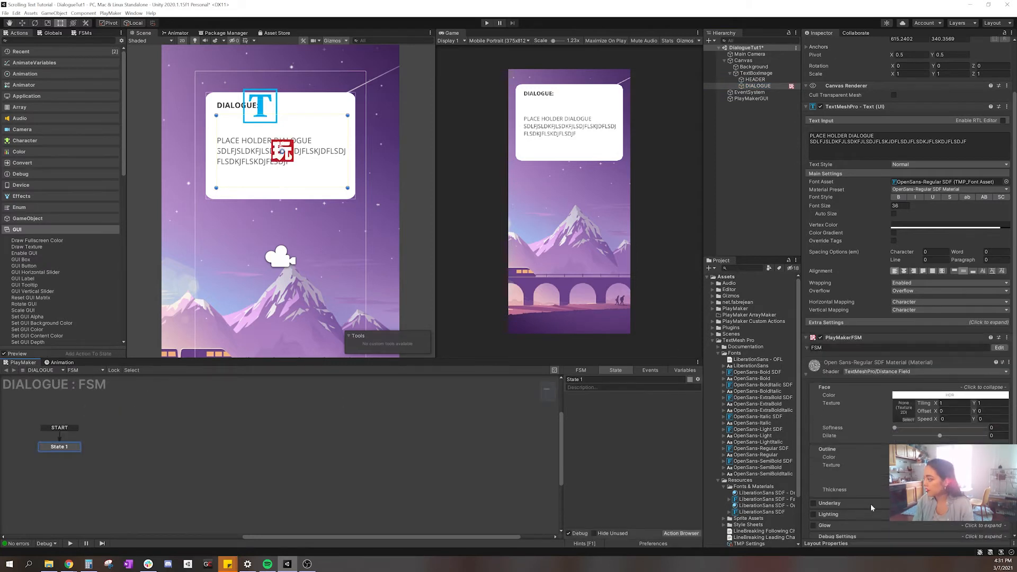
Name the DIALOGUE object's FSM SHOWDIALOGUE
scroll(858, 451, down, 1)
click(818, 323)
text(DI)
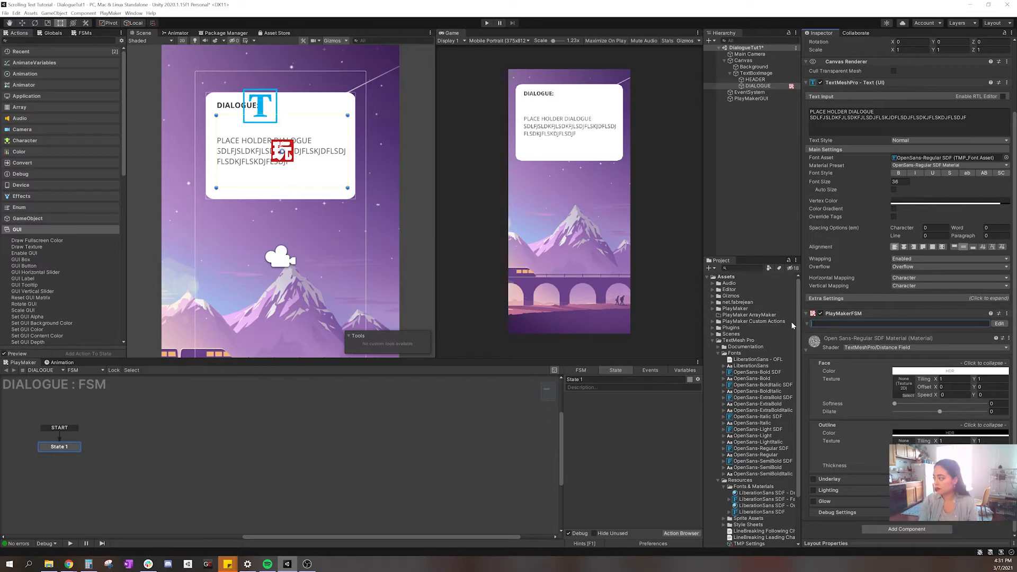
text(OWDIALOGUE)
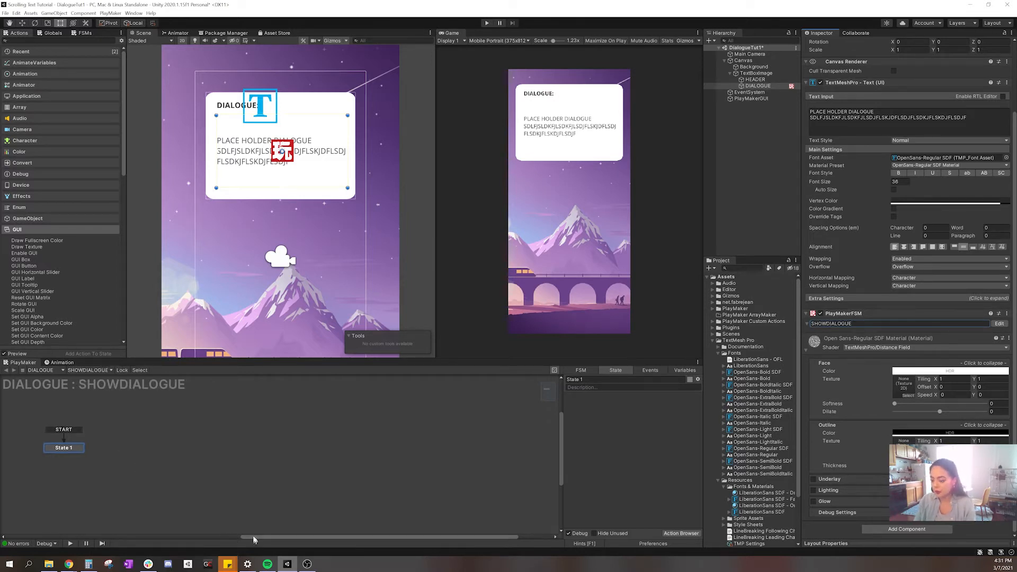
drag(253, 537, 221, 539)
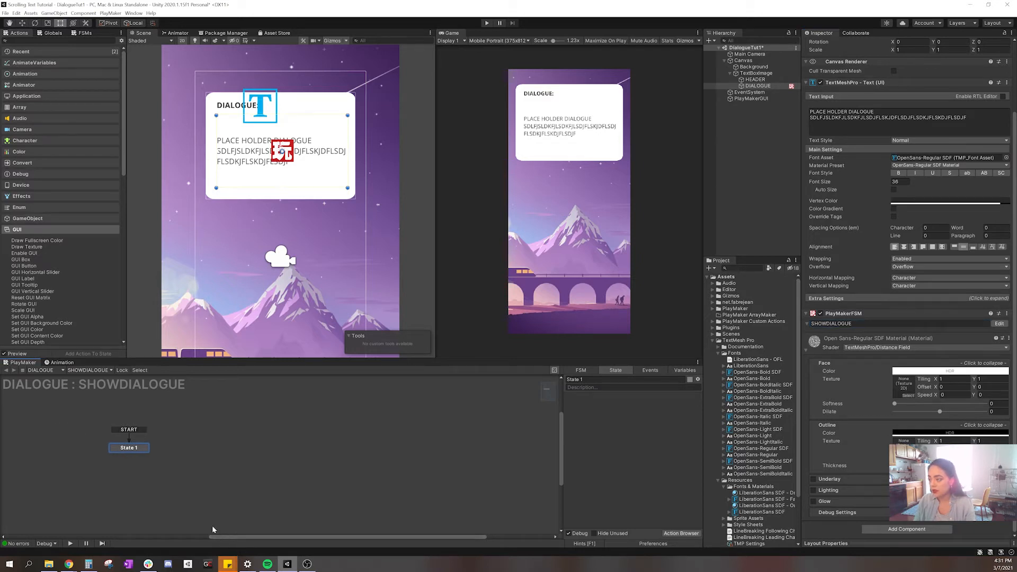
click(36, 231)
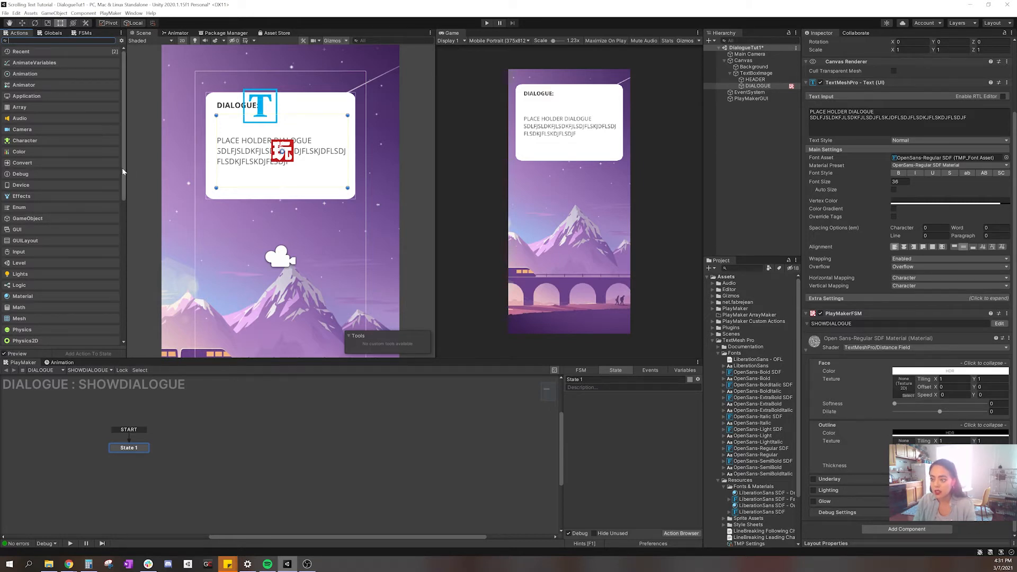
drag(122, 169, 115, 270)
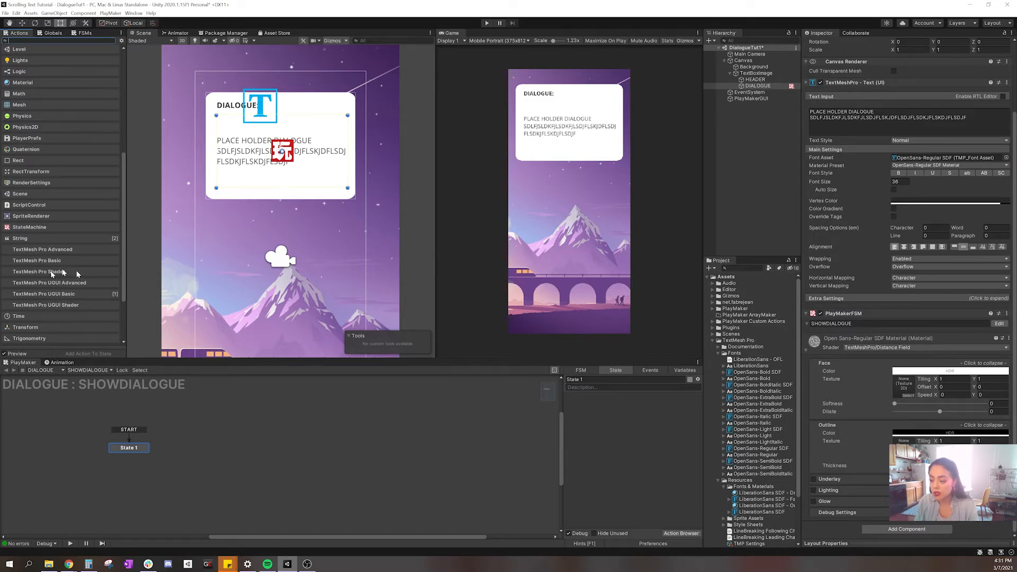
double_click(74, 296)
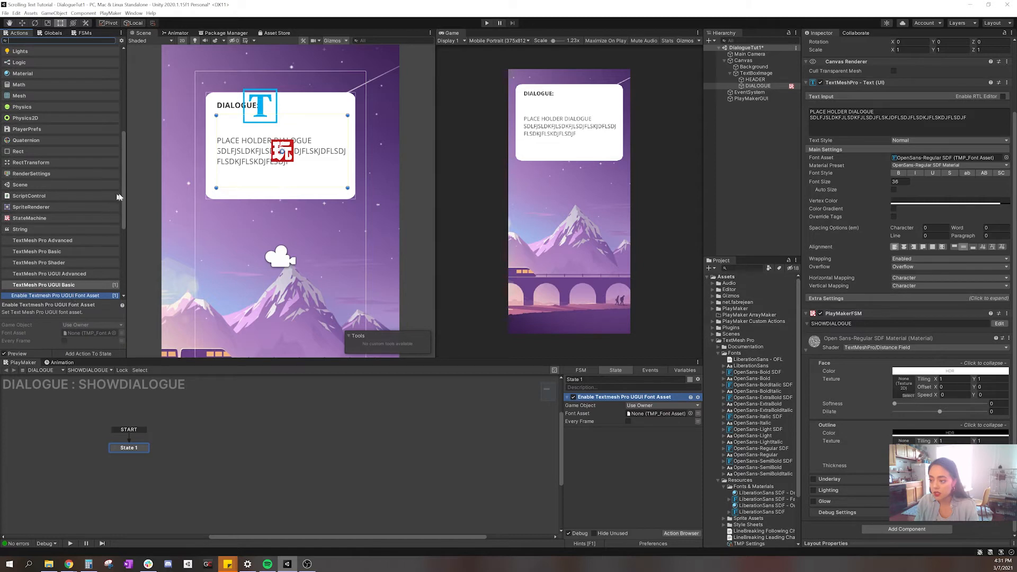
drag(123, 196, 124, 202)
scroll(124, 205, down, 4)
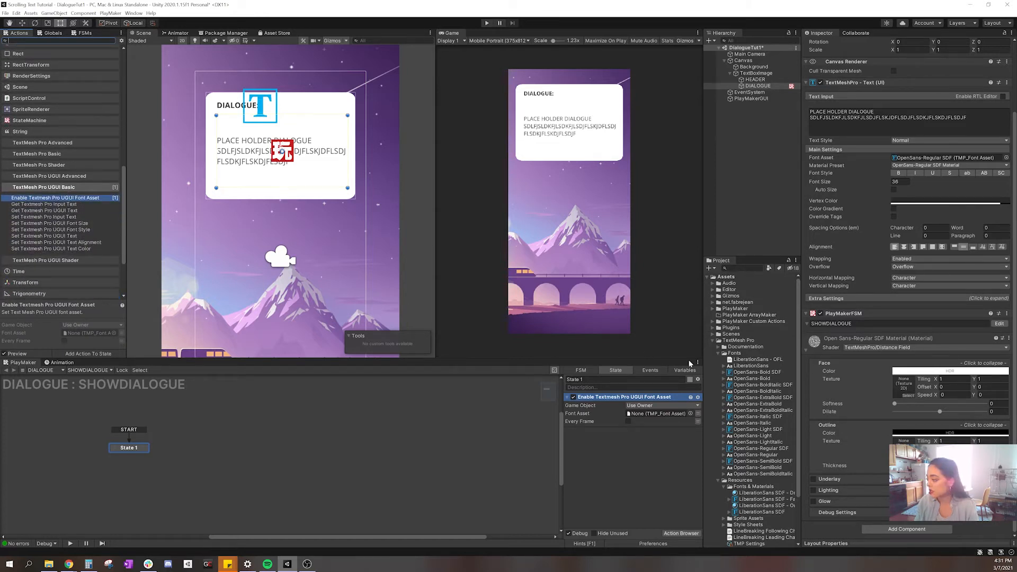
click(698, 397)
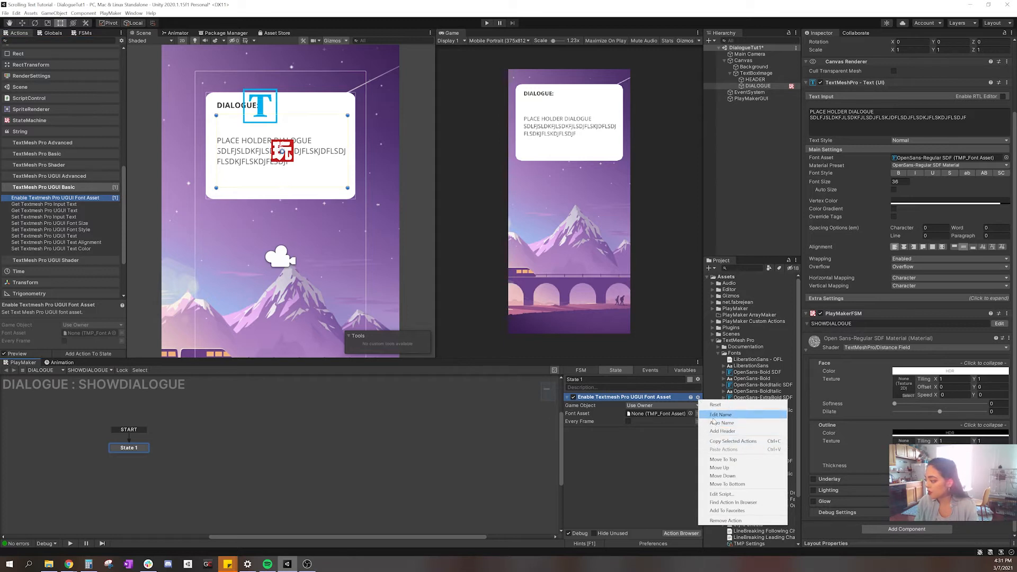
click(725, 520)
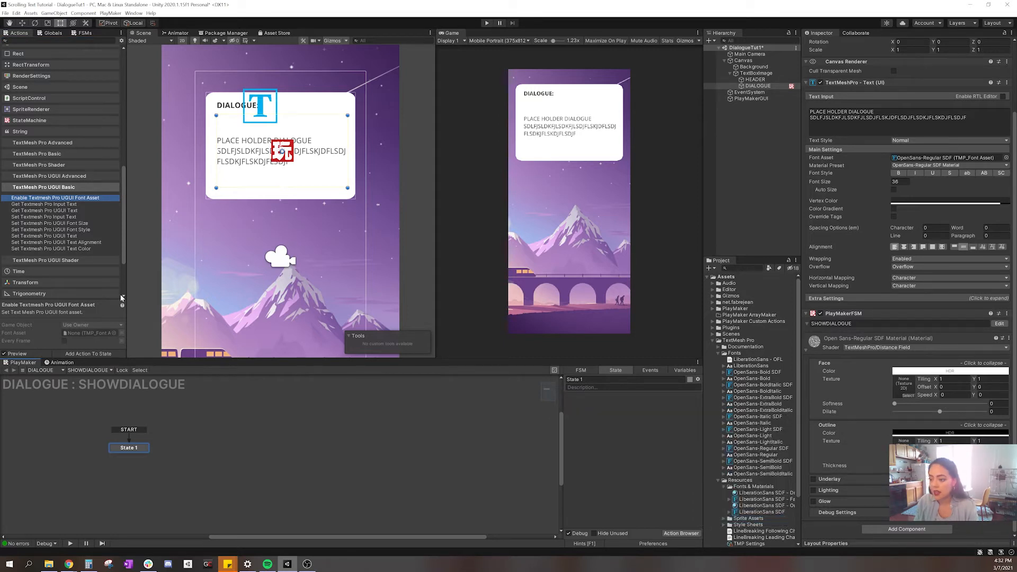
Add a Set Textmesh Pro UGUI Text action to State 1 with the text "THIS IS THE TEXT THAT WE ARE SETTING", running every frame
click(26, 237)
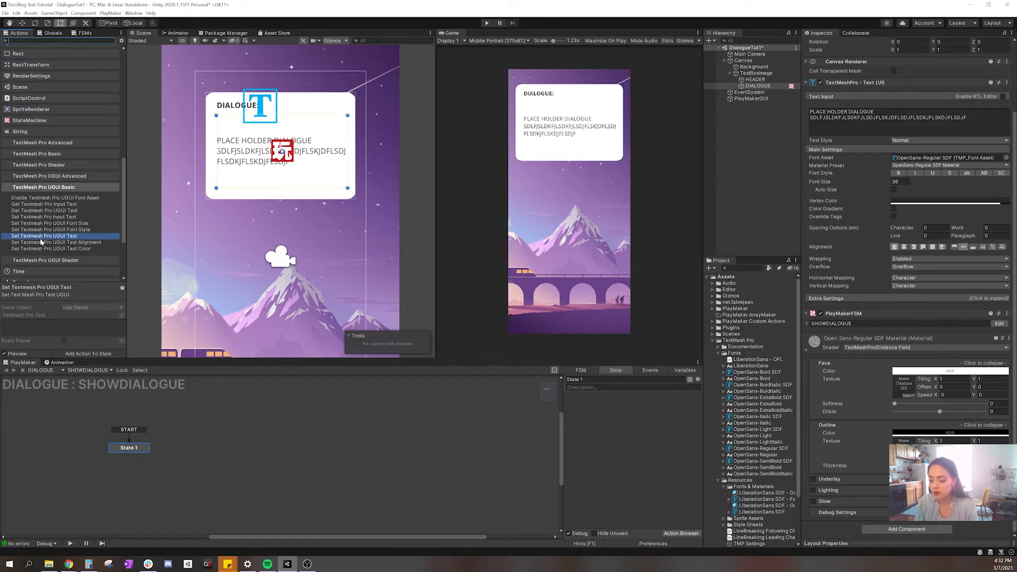
double_click(38, 238)
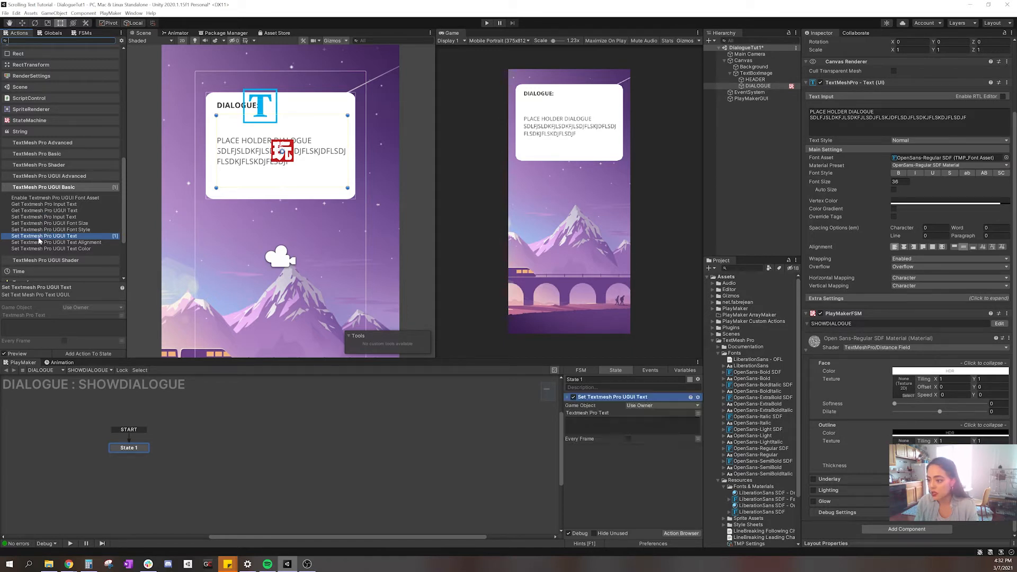
click(617, 422)
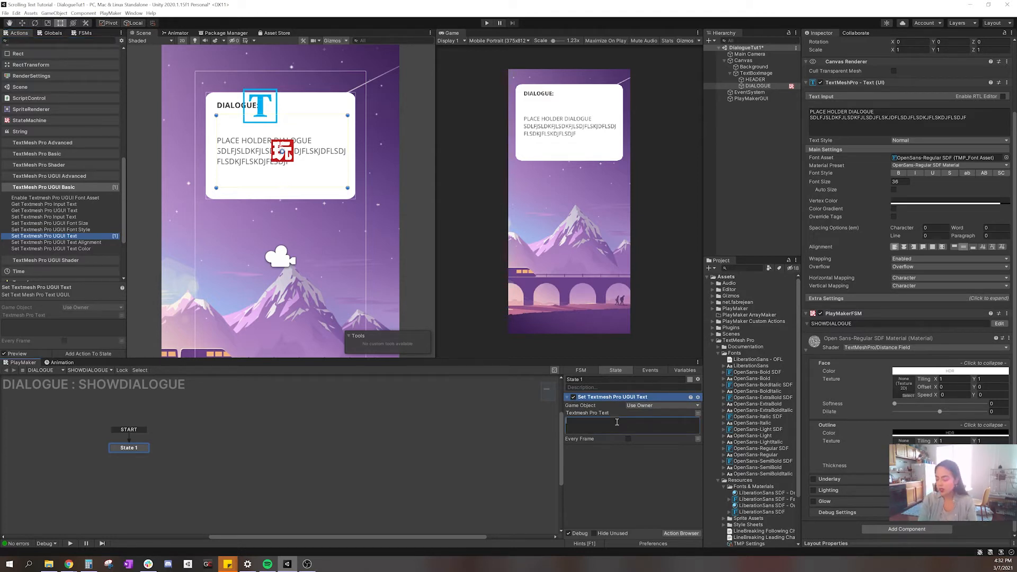
text(THIS IS THE )
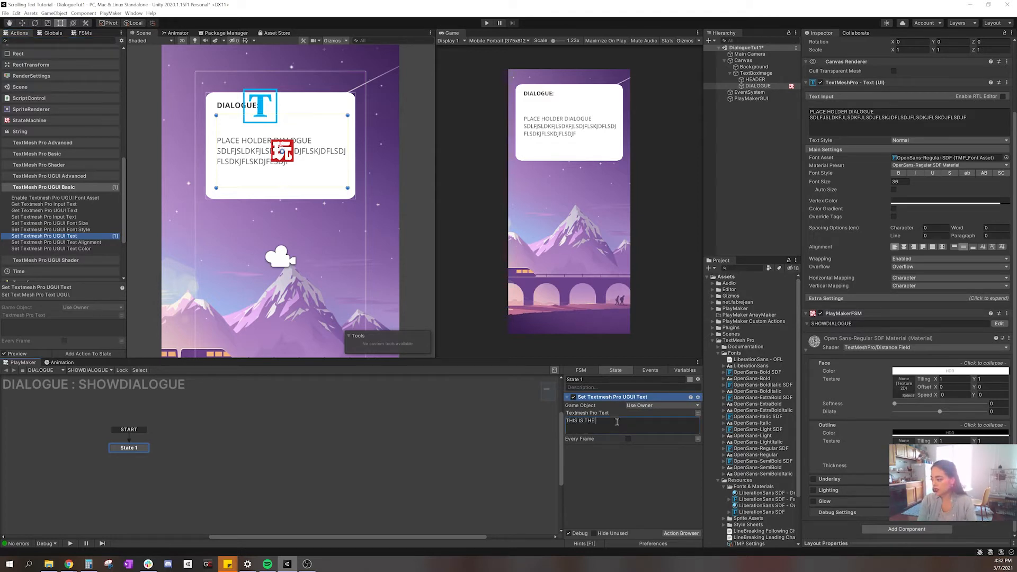
text(TEXT THAT WE ARE SETTING)
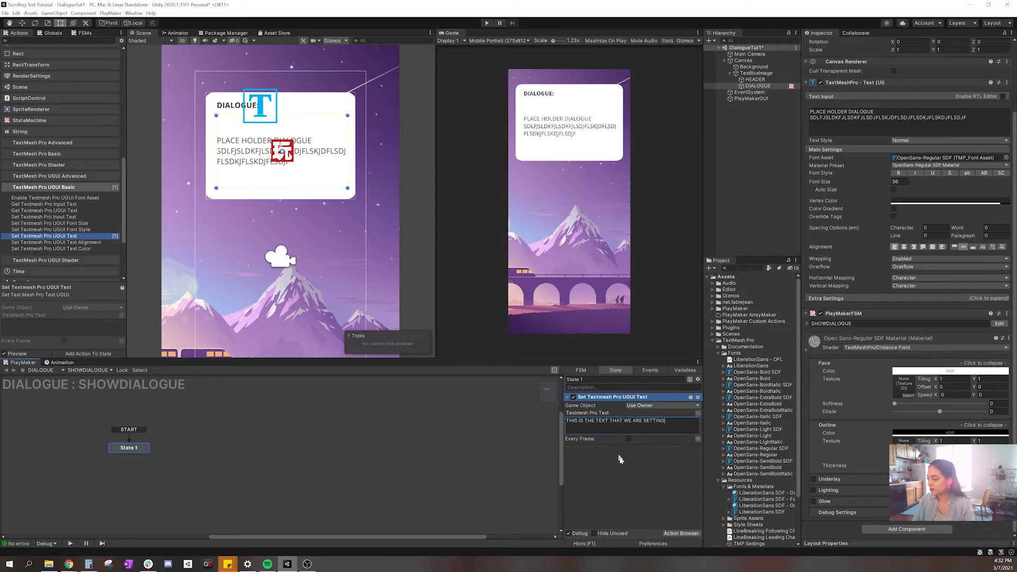
click(620, 457)
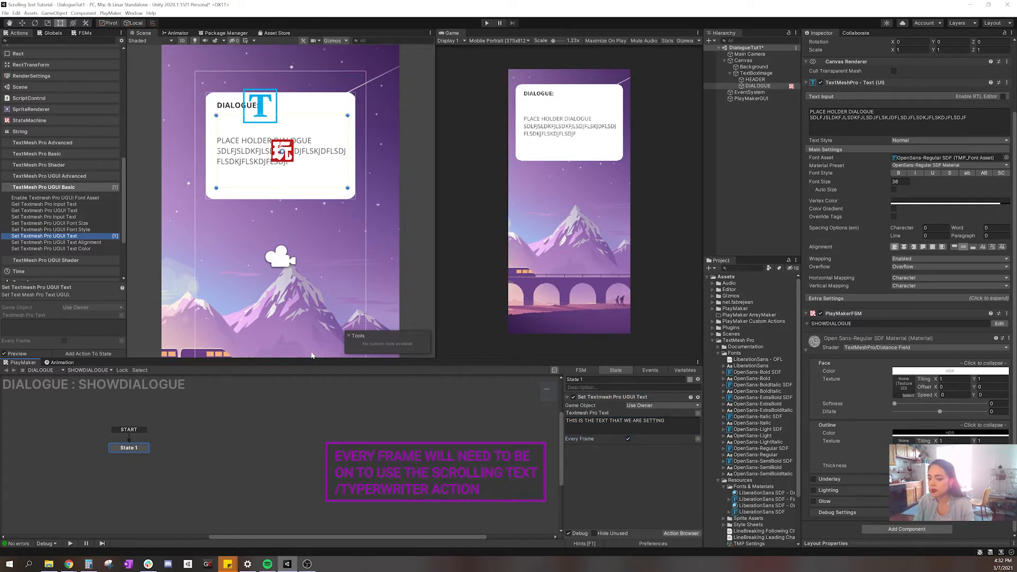
Run the scene in Play mode to check the dialogue text in the box, and stop it
click(487, 23)
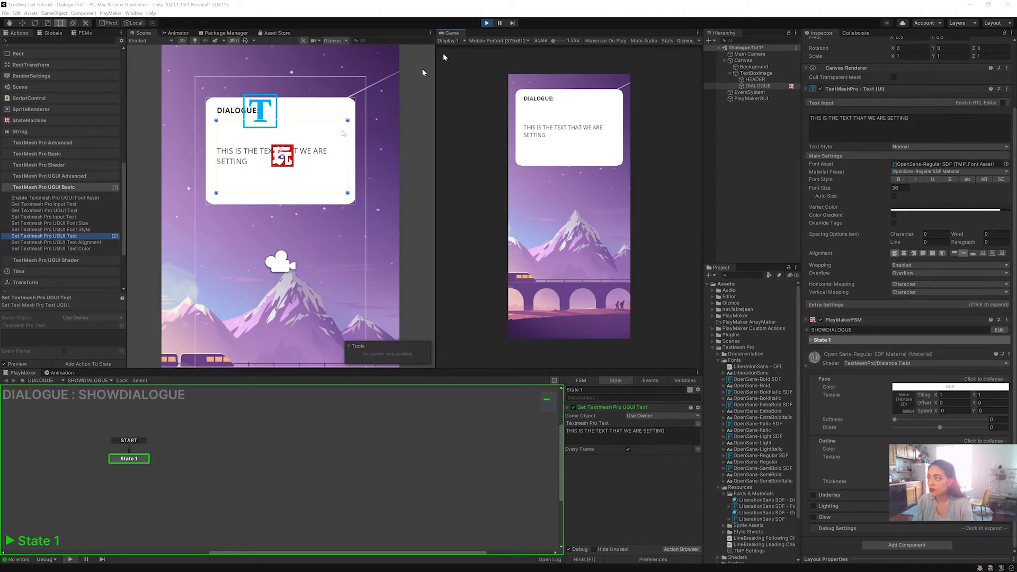
click(486, 24)
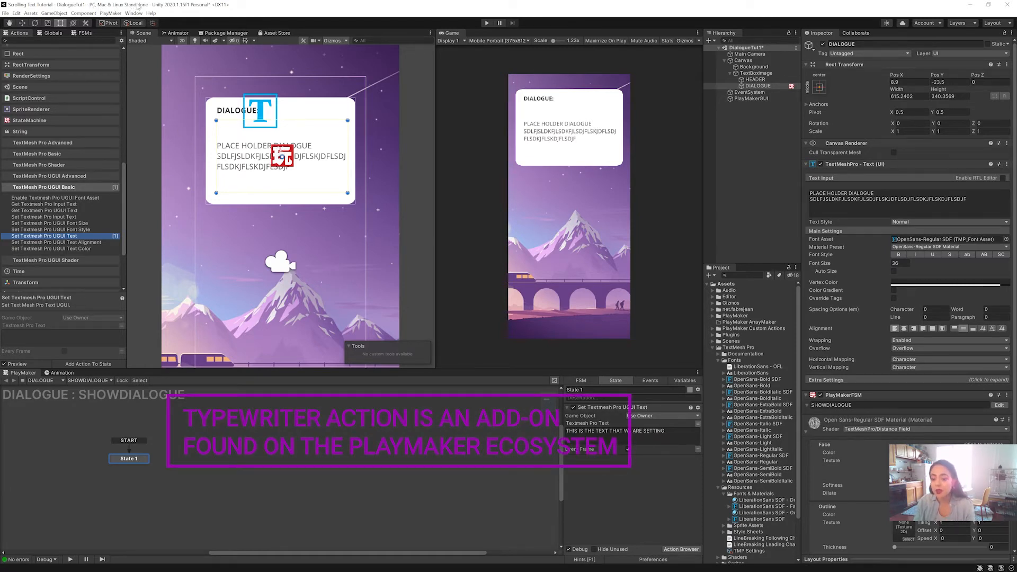
Search the PlayMaker Ecosystem browser for TYPEWRITER, locate the String Typewriter action's script in the project, and close the browser
click(112, 13)
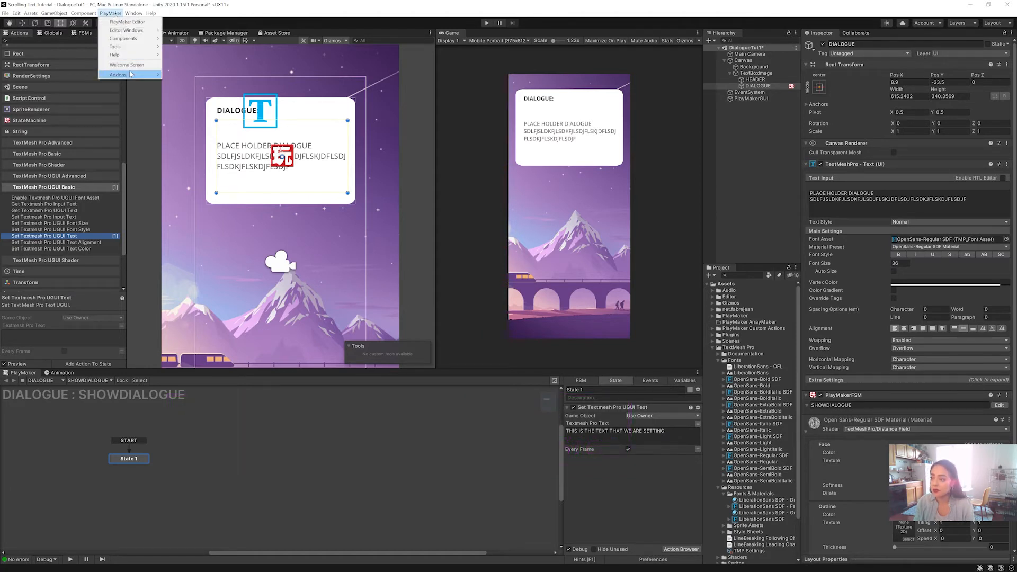
mouse_move(132, 75)
mouse_move(176, 84)
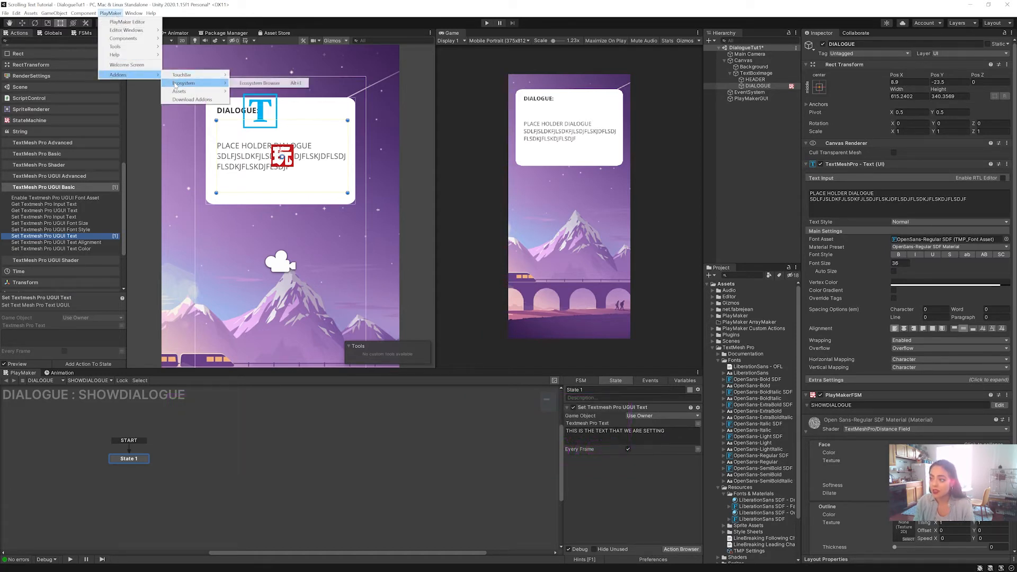
click(256, 83)
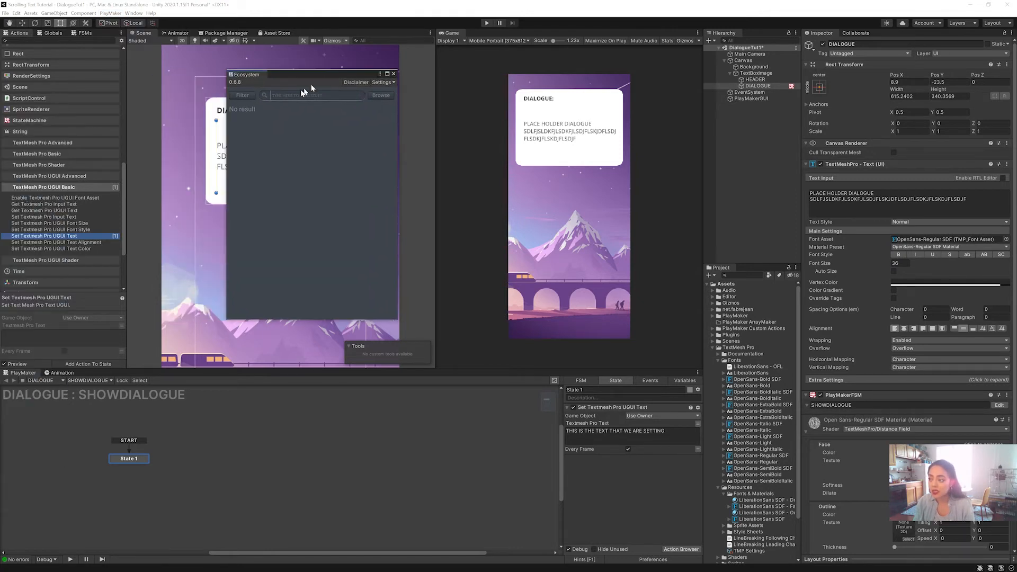
click(293, 95)
text(TYPE)
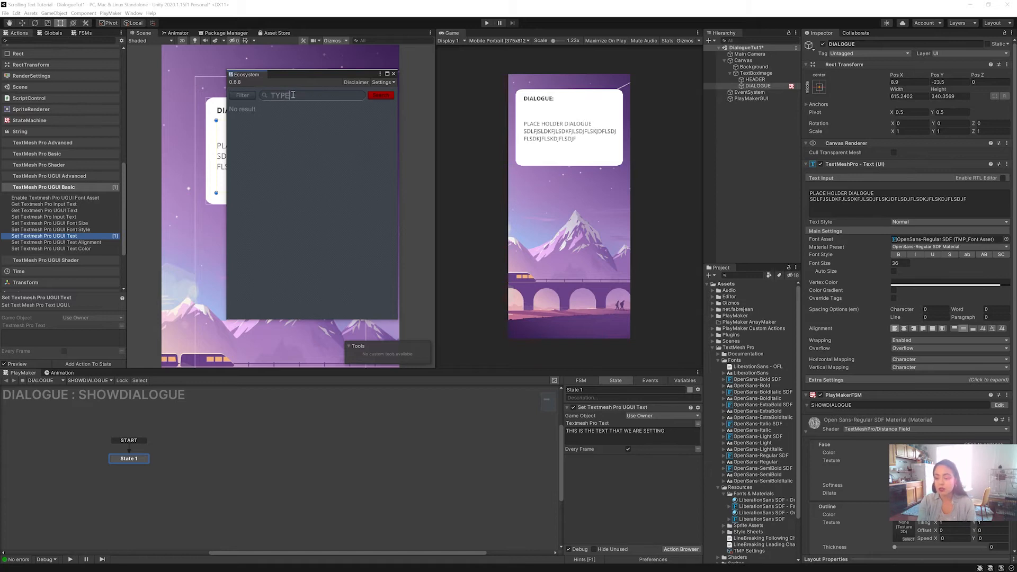
text(WRITER)
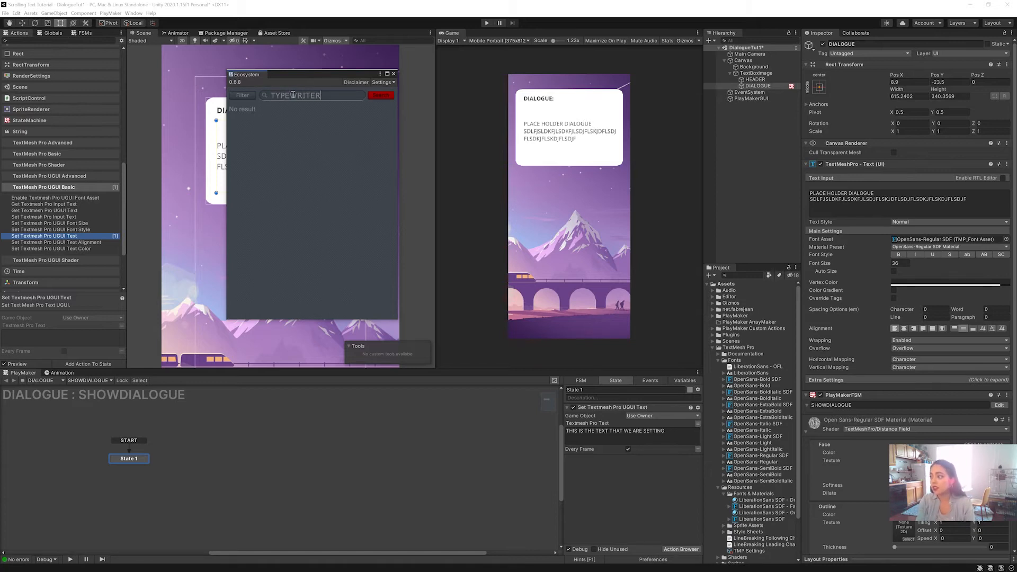
key(Return)
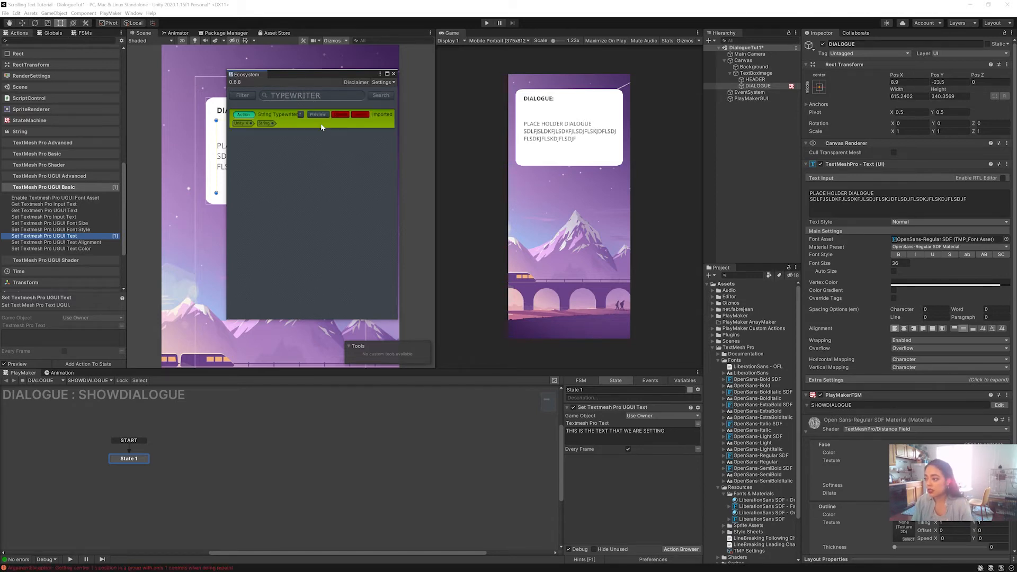
click(301, 126)
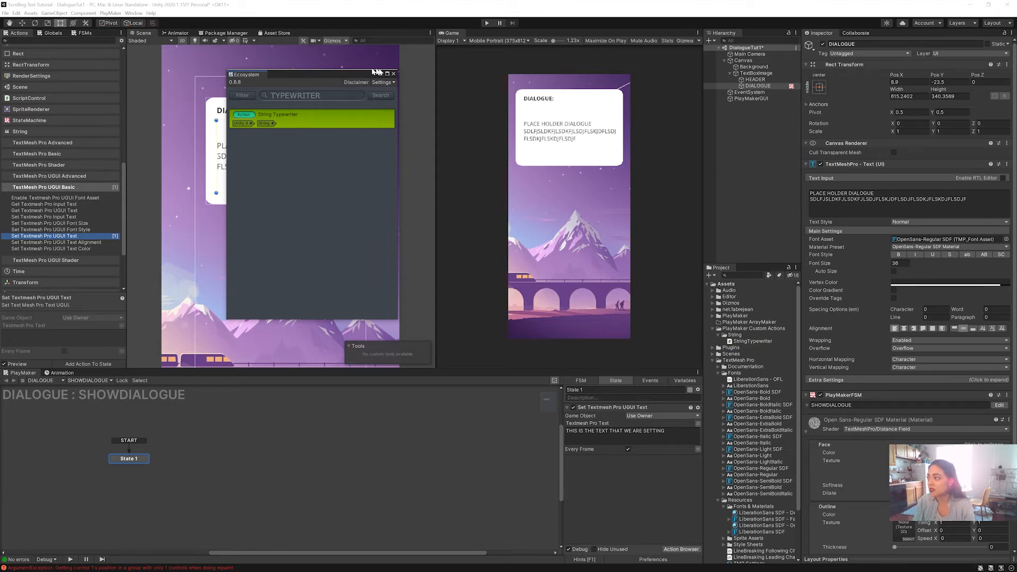
click(393, 74)
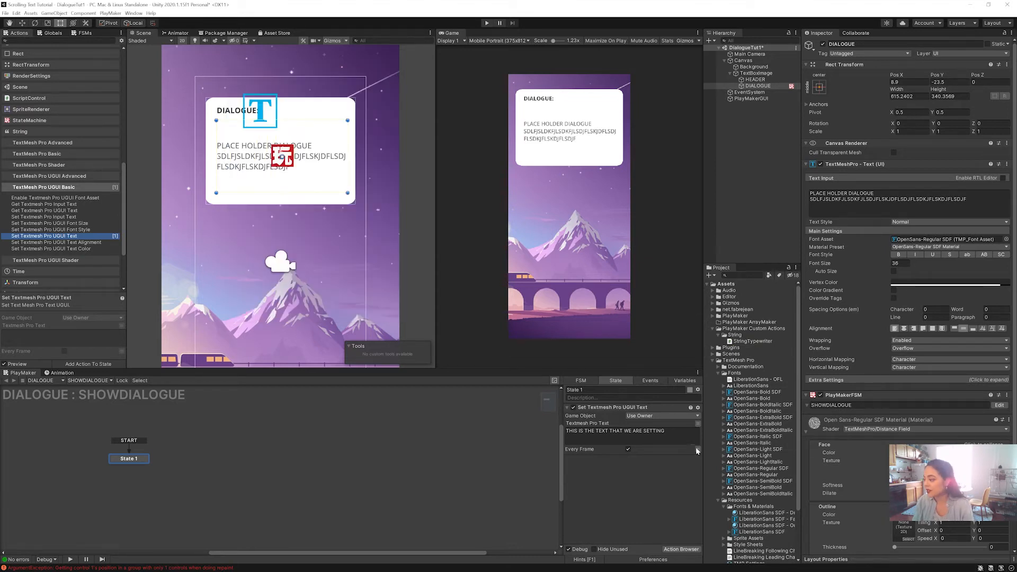
Add the String Typewriter action to State 1 and enlarge the FSM editor to show all of its settings
click(582, 442)
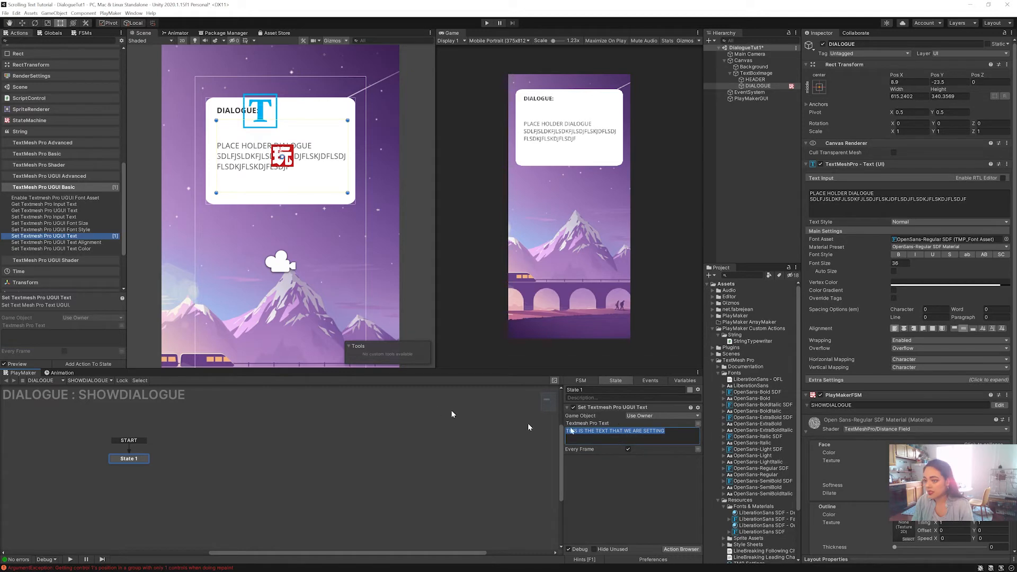
click(67, 186)
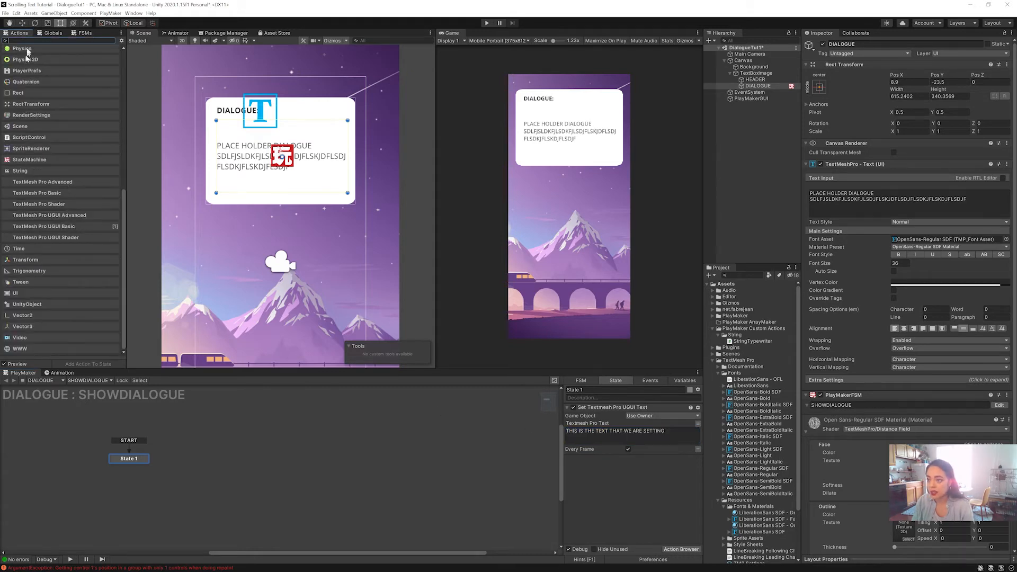
text(TYPE)
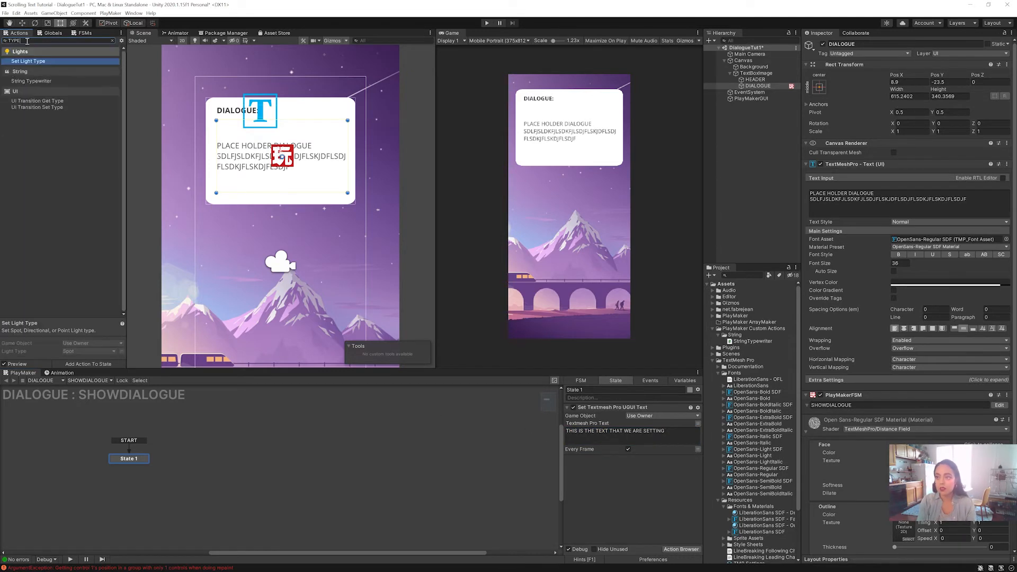
double_click(23, 82)
scroll(655, 438, up, 3)
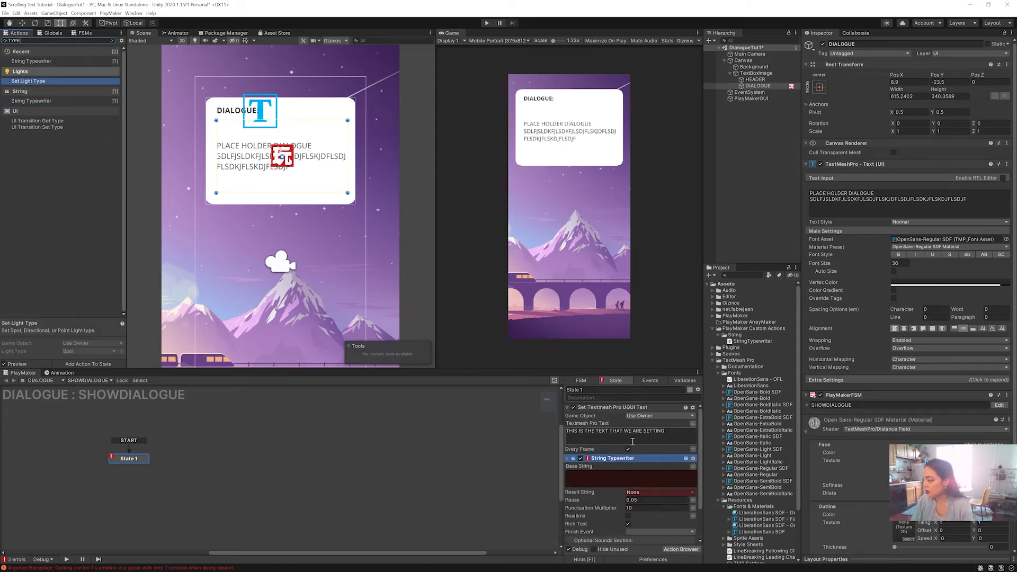
drag(560, 370, 560, 304)
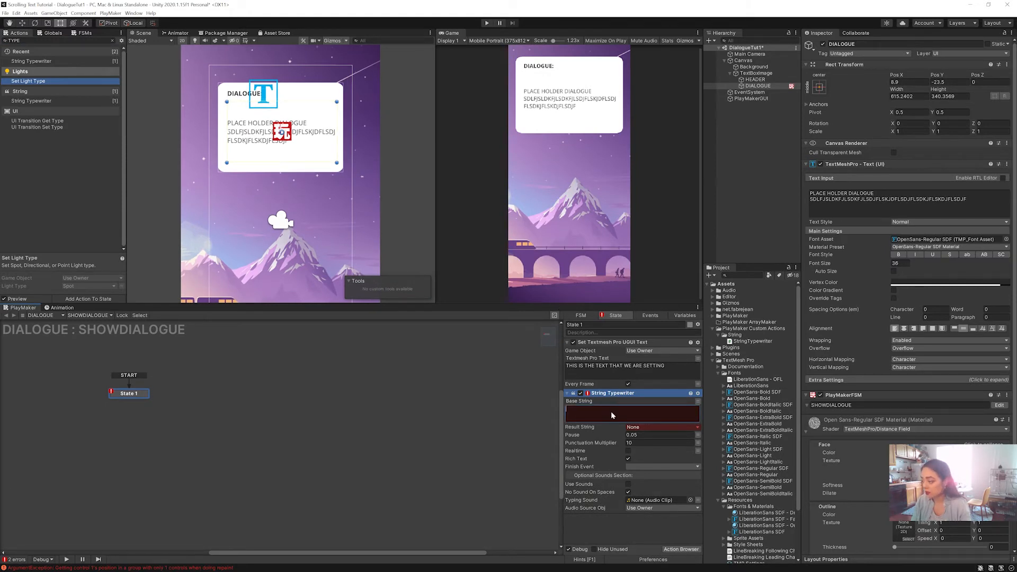
click(635, 427)
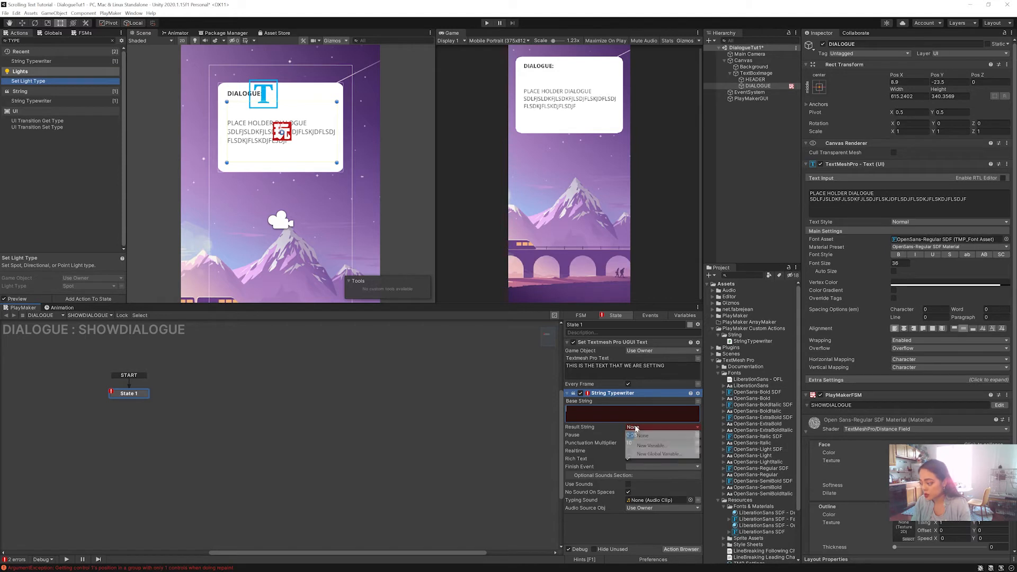
click(602, 431)
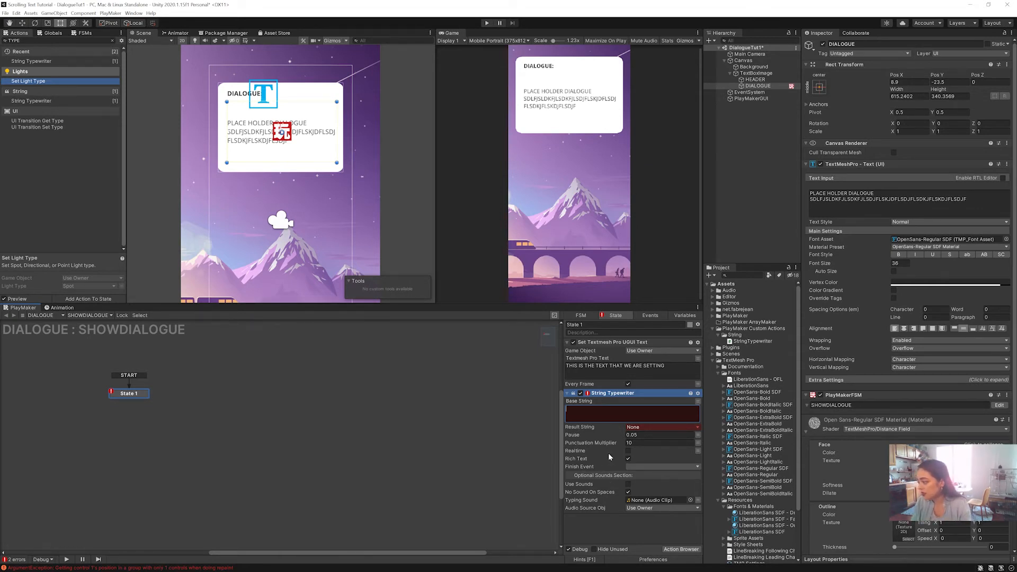
Collapse State 1's actions and move Set Textmesh Pro UGUI Text below String Typewriter
mouse_move(607, 444)
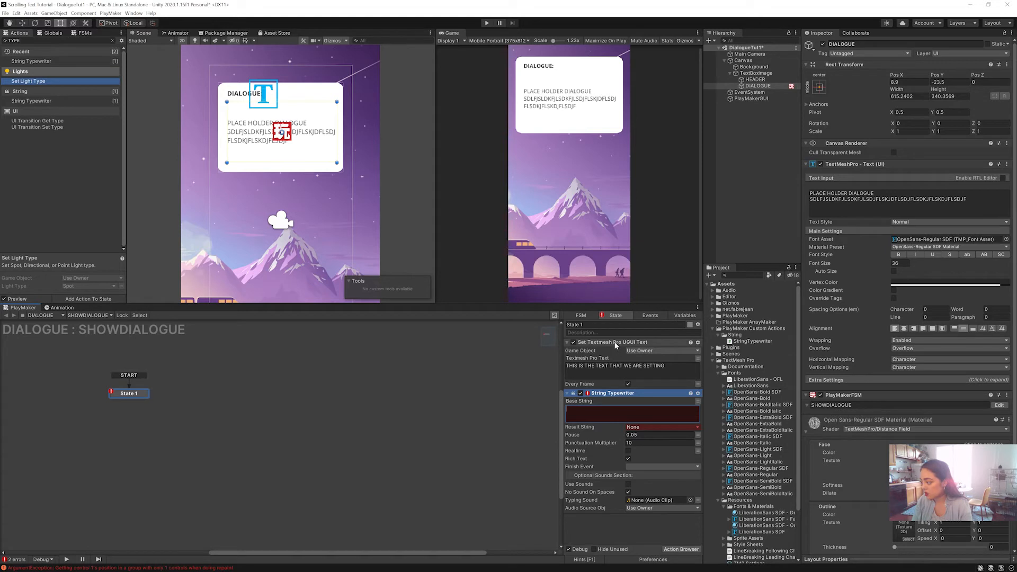
click(566, 393)
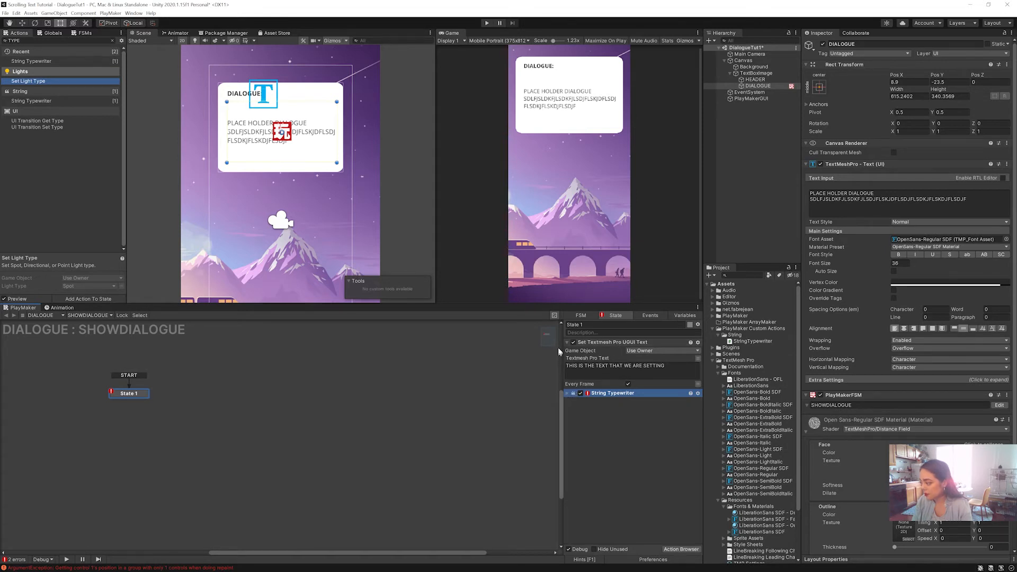
click(567, 342)
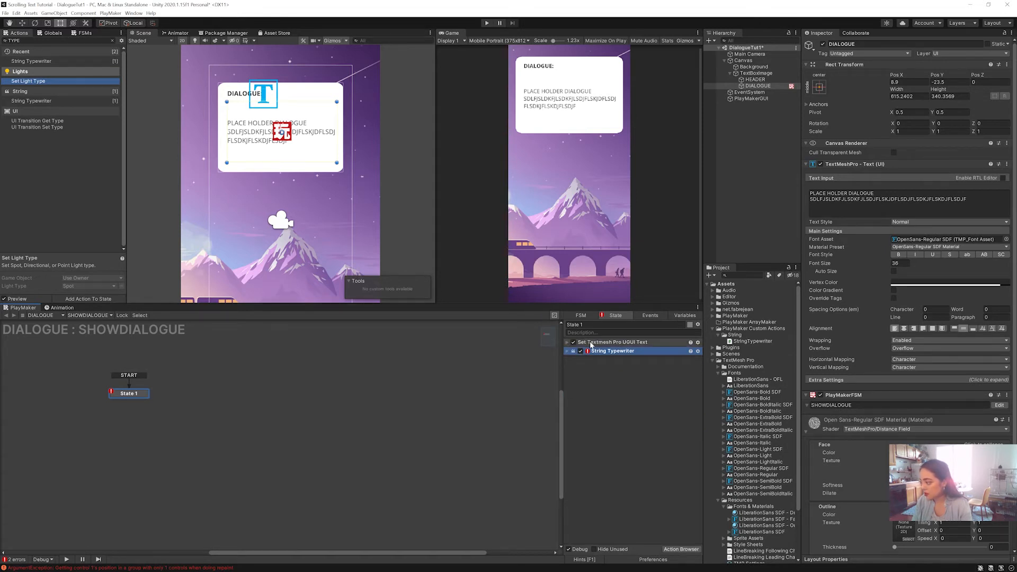
drag(592, 344, 584, 369)
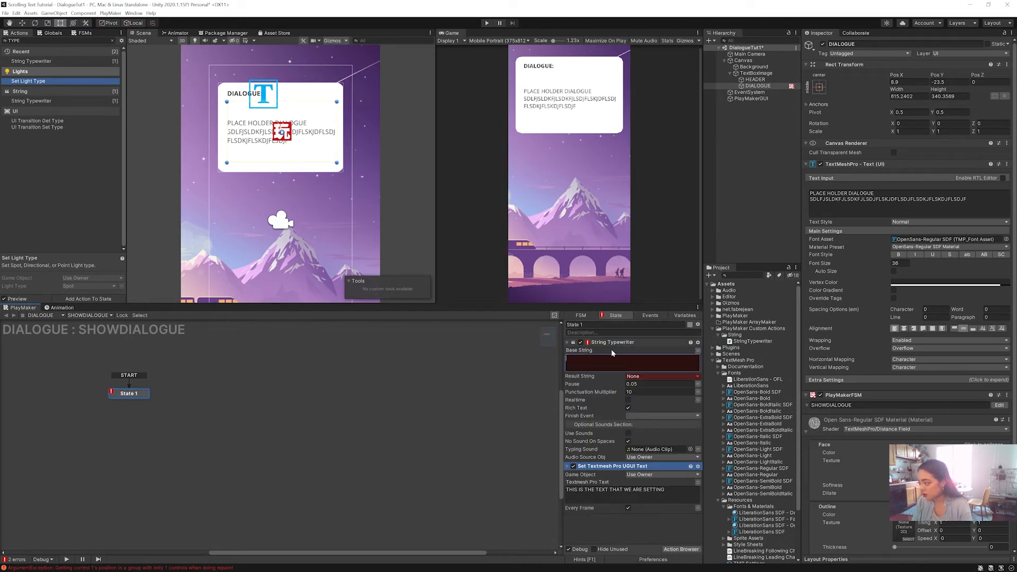
Cut the text "THIS IS THE TEXT THAT WE ARE SETTING" out of the Set Textmesh Pro UGUI Text action
click(592, 497)
key(ctrl+x)
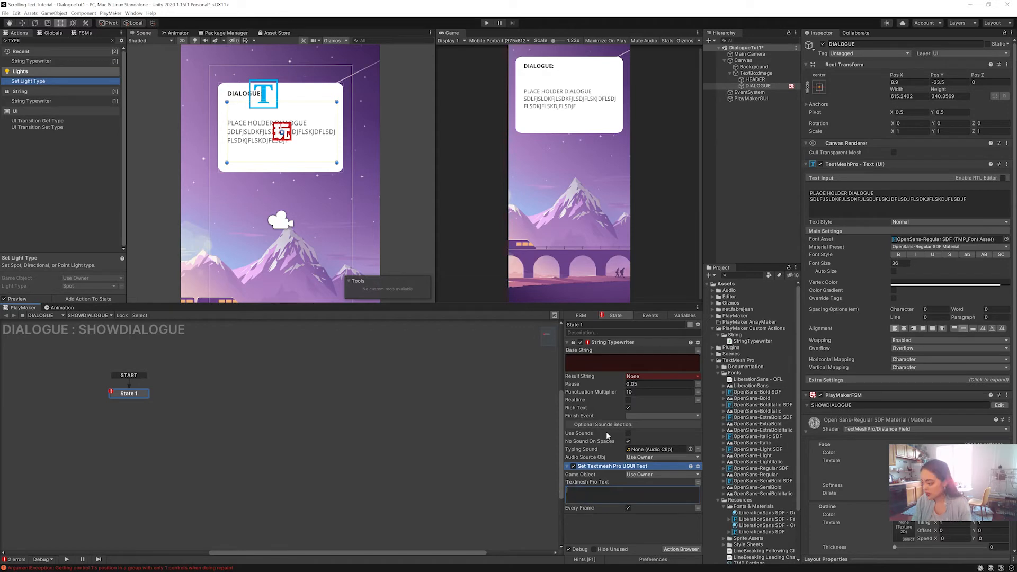
click(589, 365)
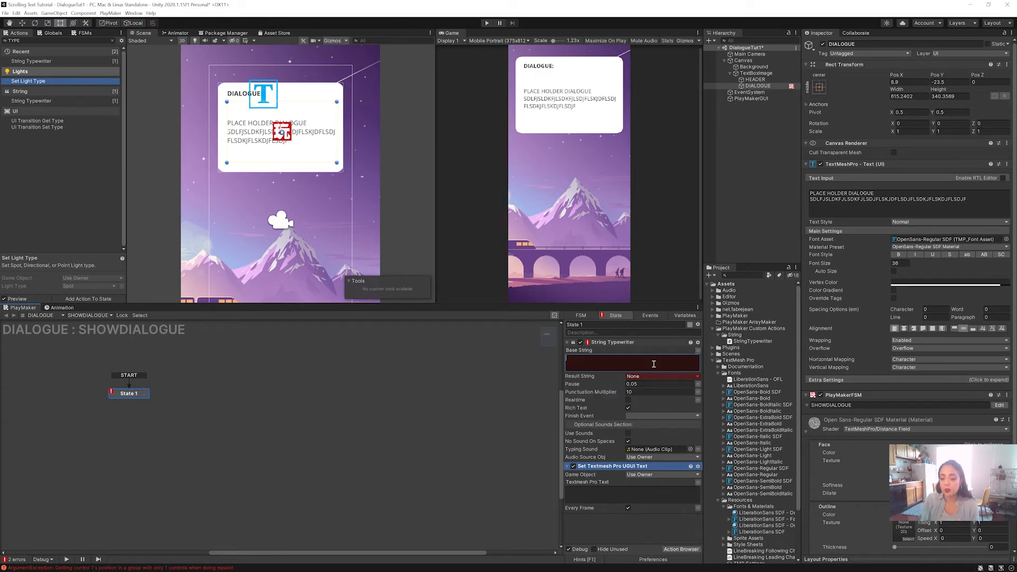
Create an FSM variable of type String named dialoguemessage
click(675, 317)
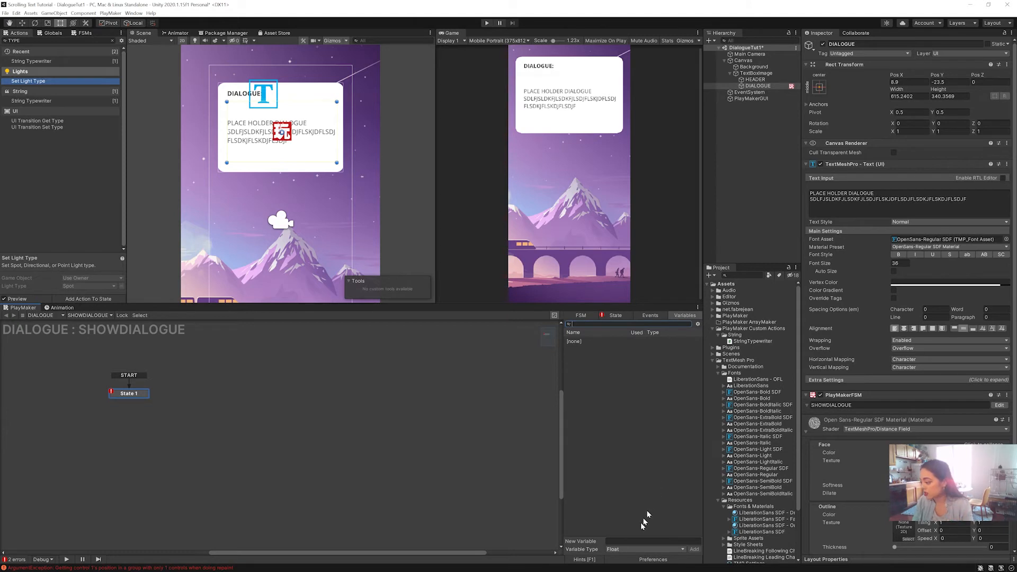
click(629, 551)
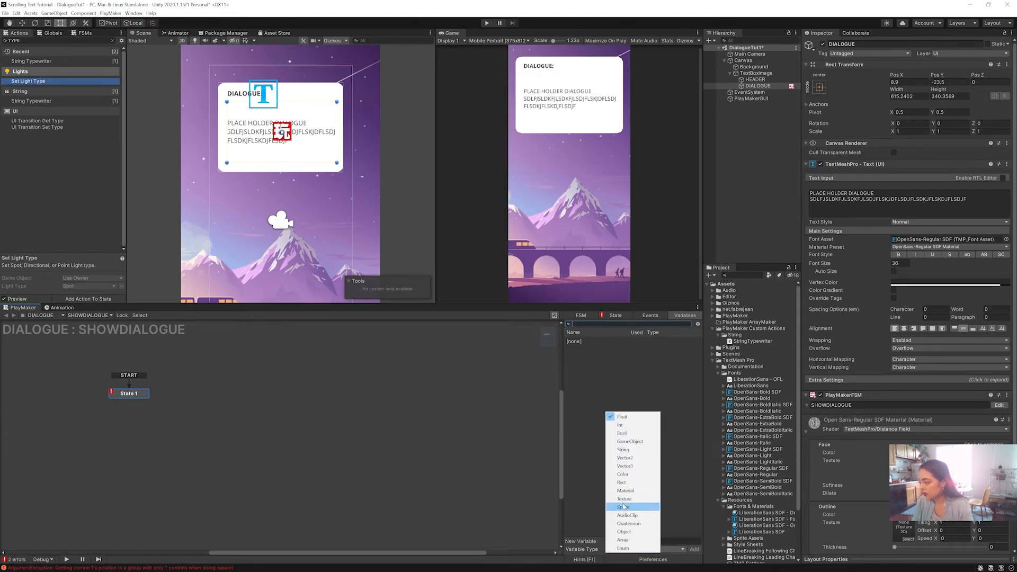
click(627, 451)
click(615, 541)
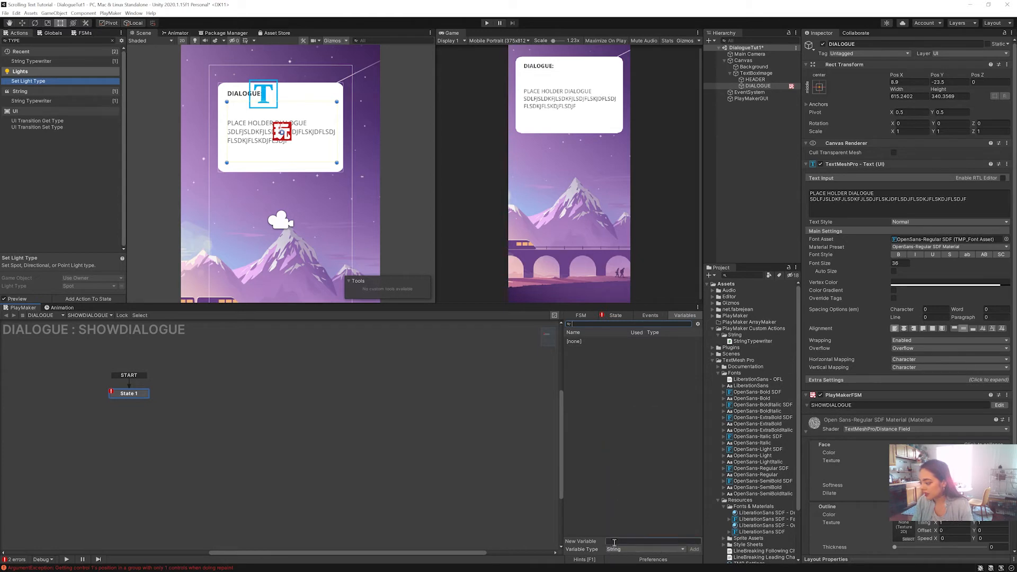
text(DI)
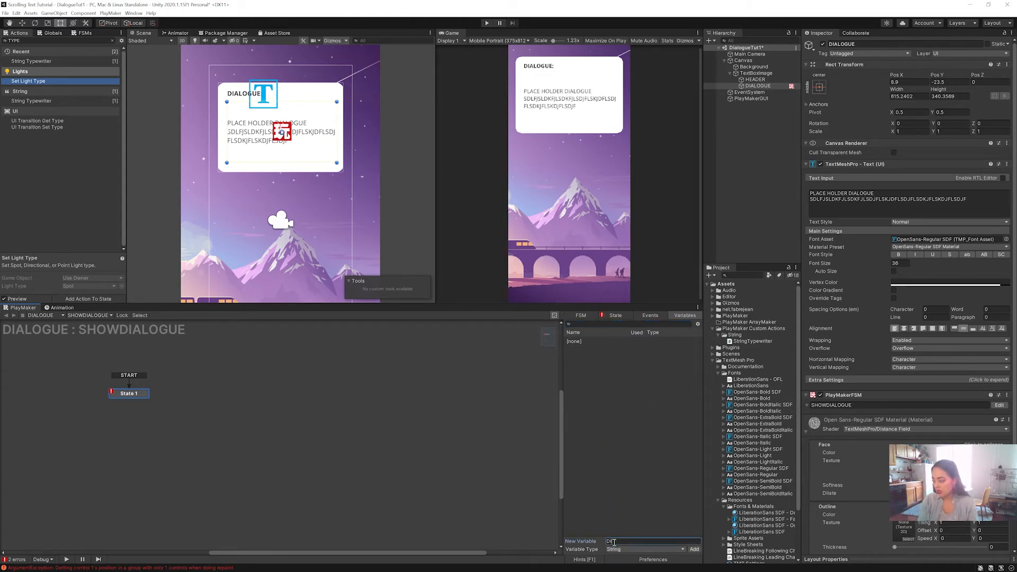
key(BackSpace)
key(BackSpace)
text(dialoguemes)
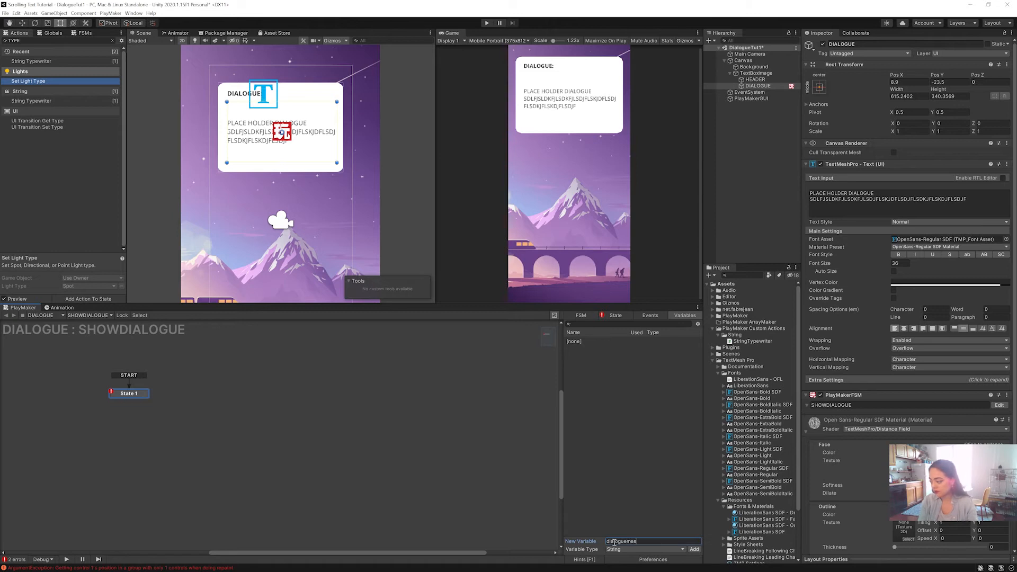
text(sage)
key(Return)
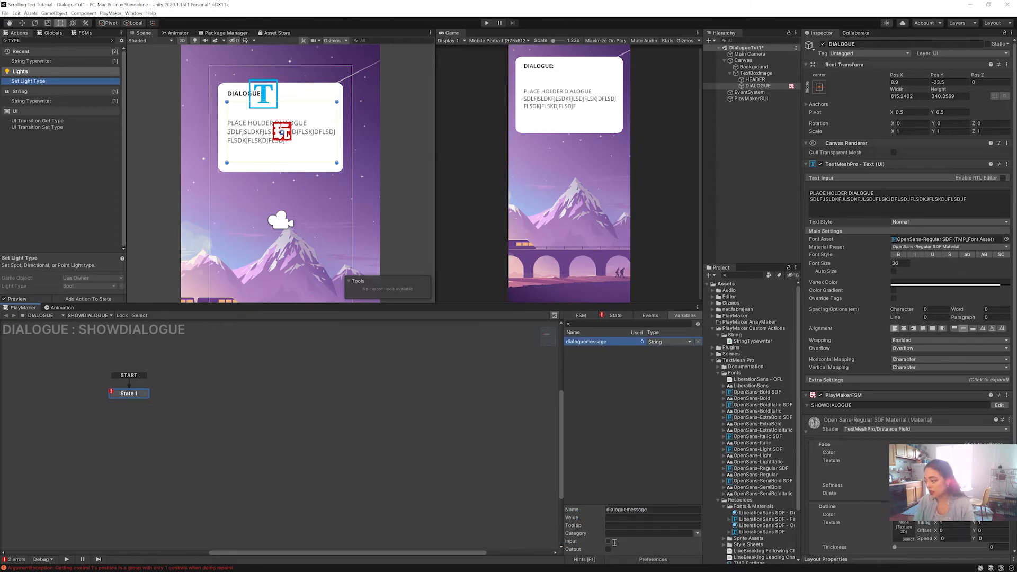
Add a second String variable named dialoguemessageresult to the FSM
click(619, 480)
click(613, 541)
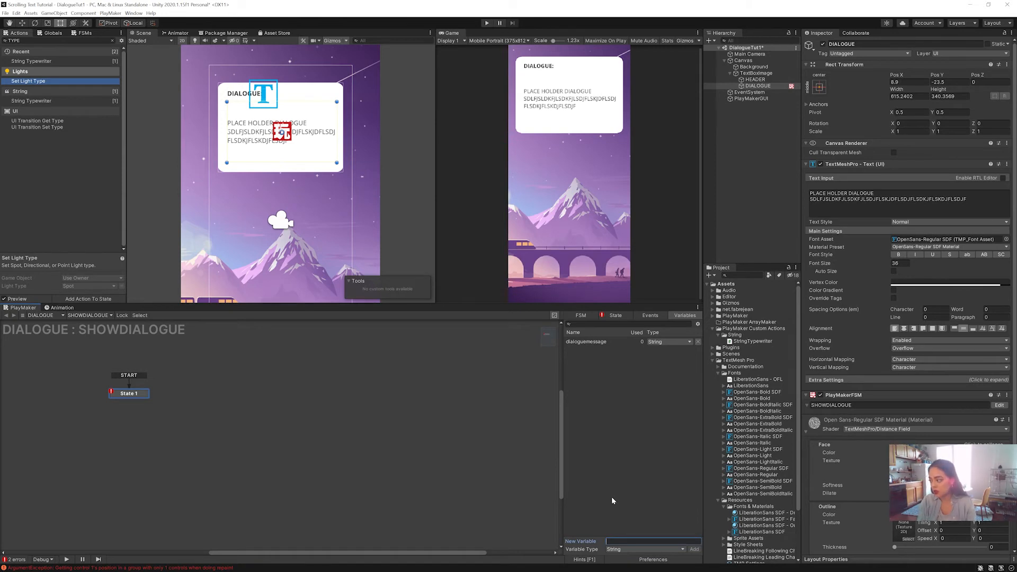
text(dialogueme)
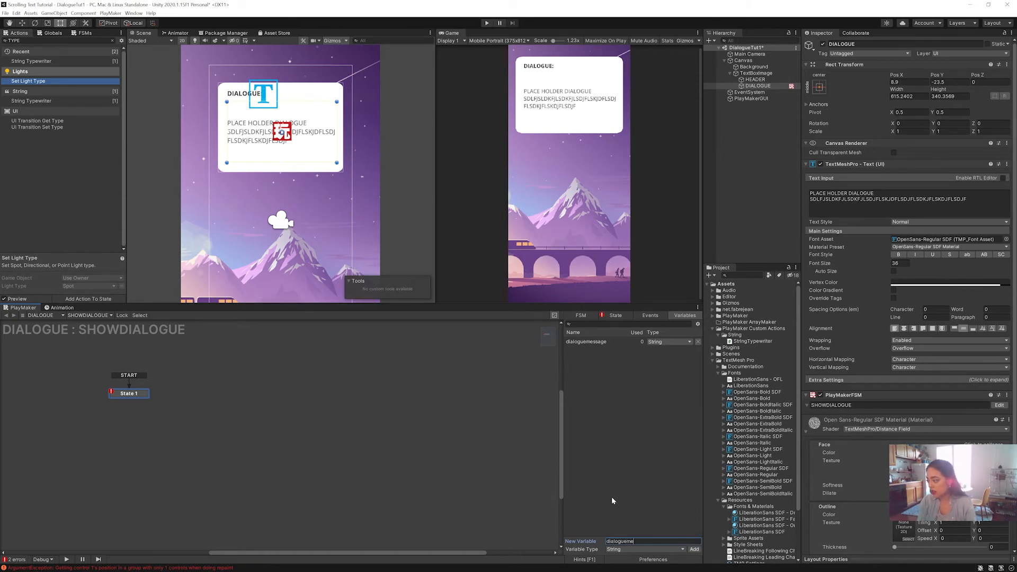
text(ssageresult)
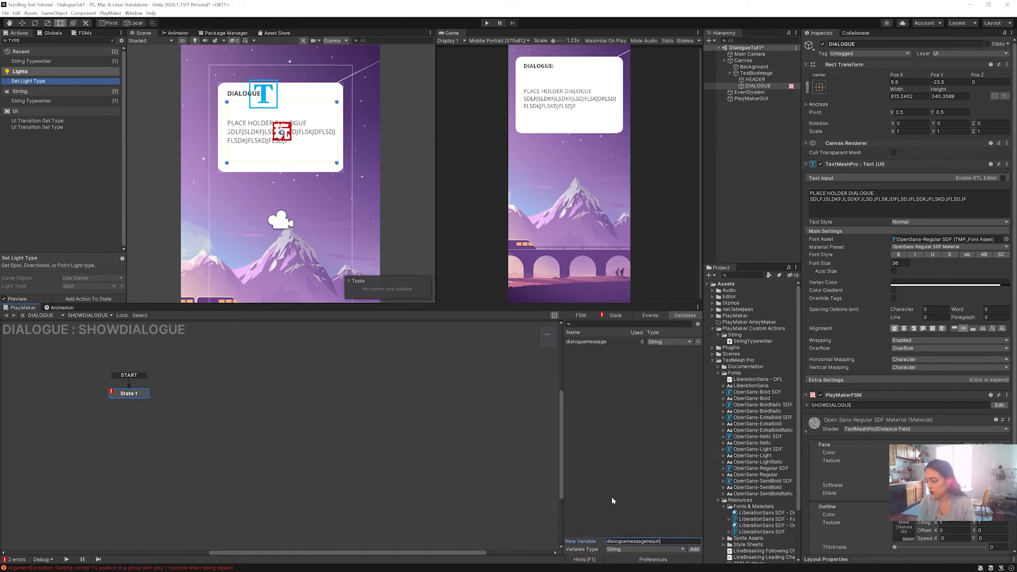
click(694, 550)
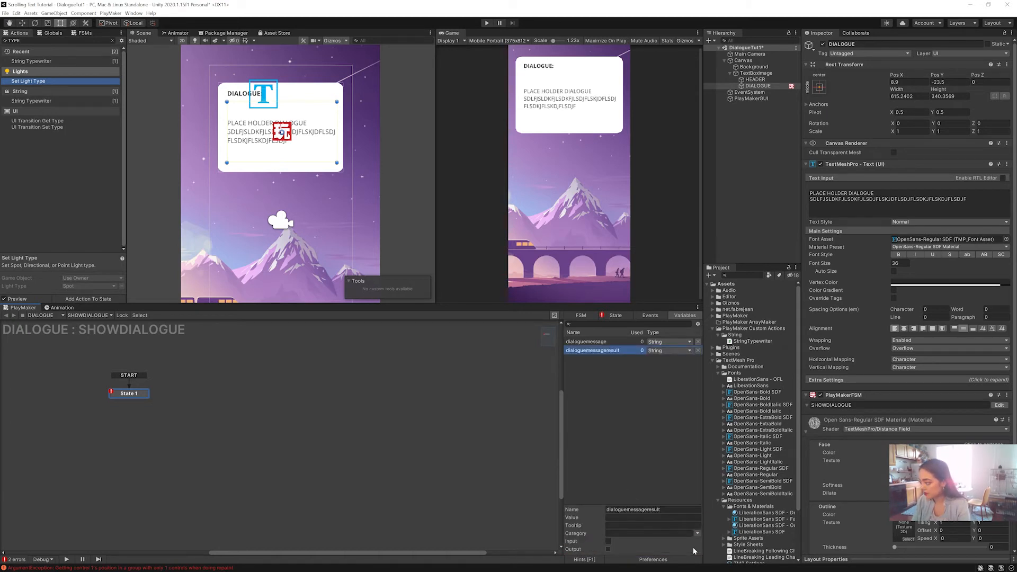
Set the value of the dialoguemessage variable to "THIS IS THE TEXT THAT WE ARE SETTING"
click(614, 316)
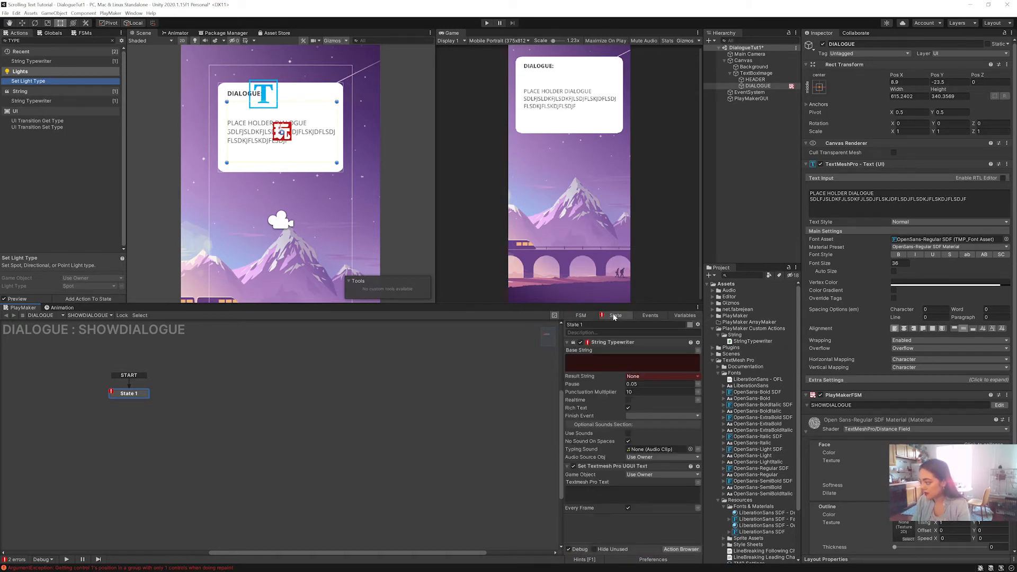
click(685, 316)
click(620, 345)
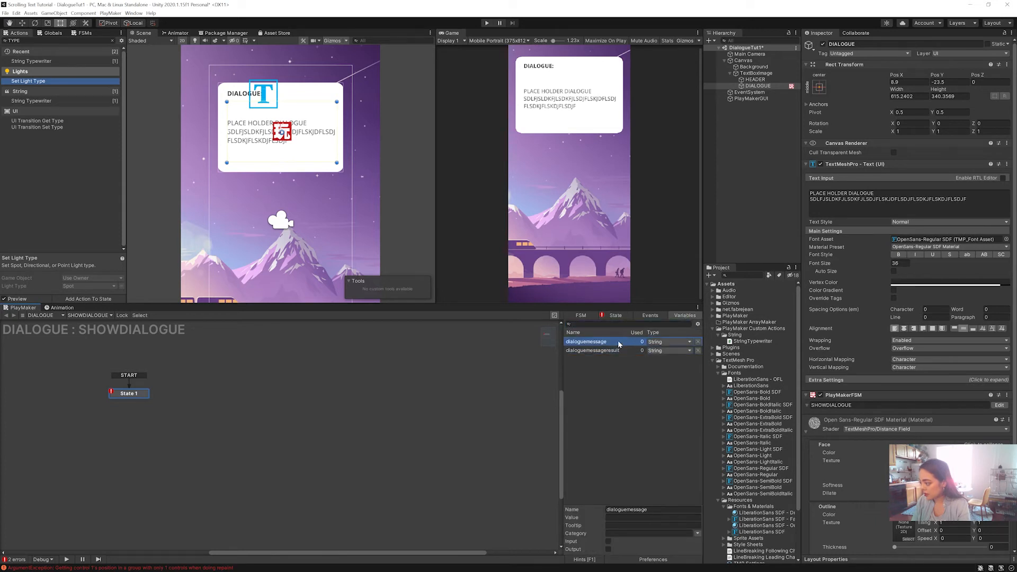
click(640, 517)
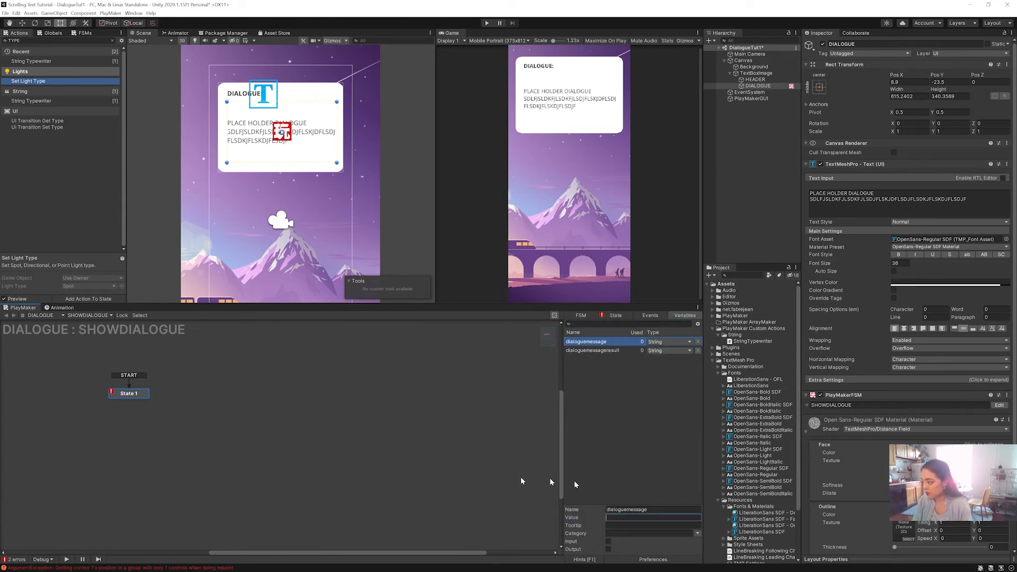
text(THIS IS THE TEXT THAT WE ARE SETTING)
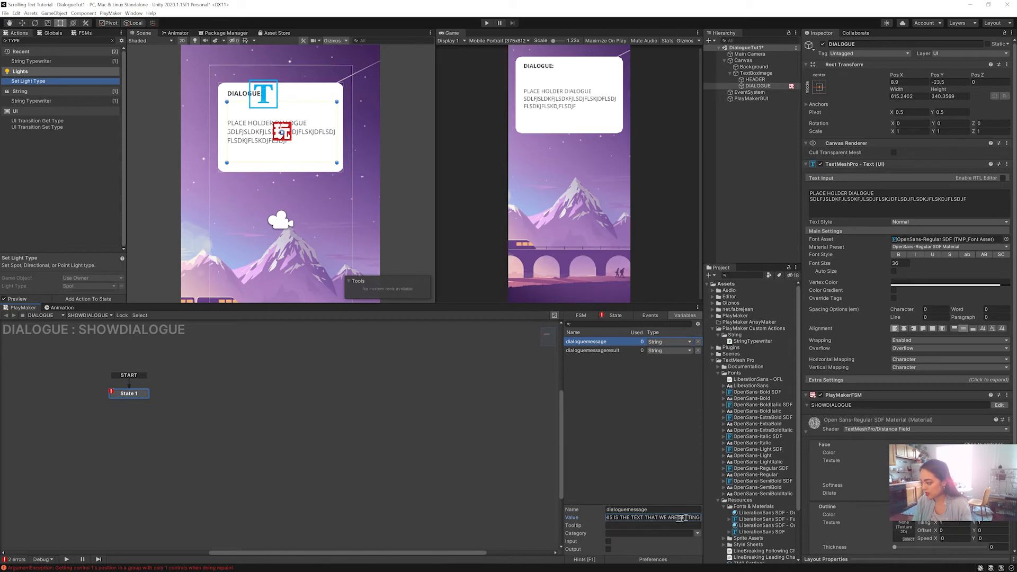
In State 1's String Typewriter action, assign dialoguemessage as the Base String and dialoguemessageresult as the Result String
click(612, 316)
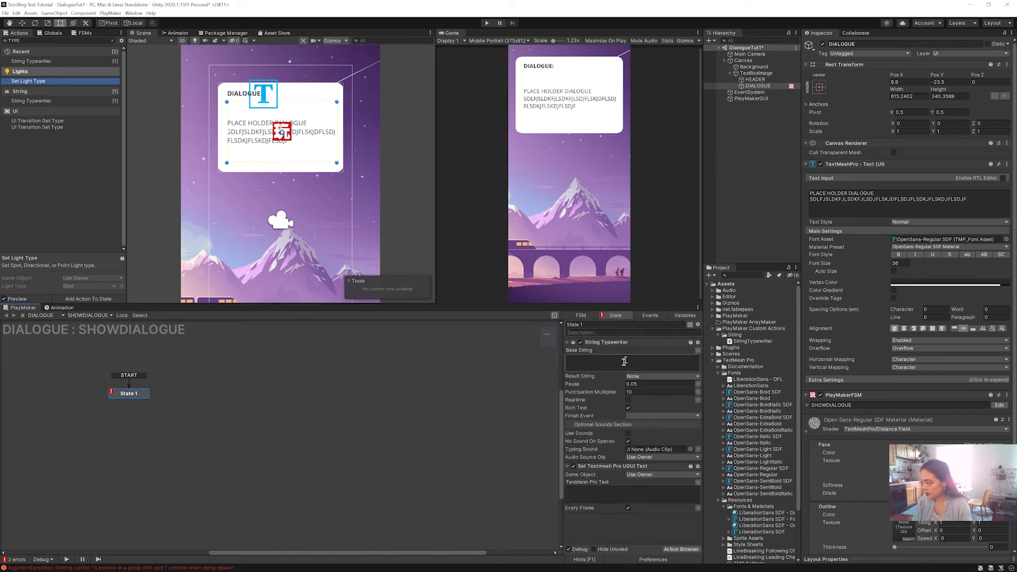
click(698, 350)
click(656, 352)
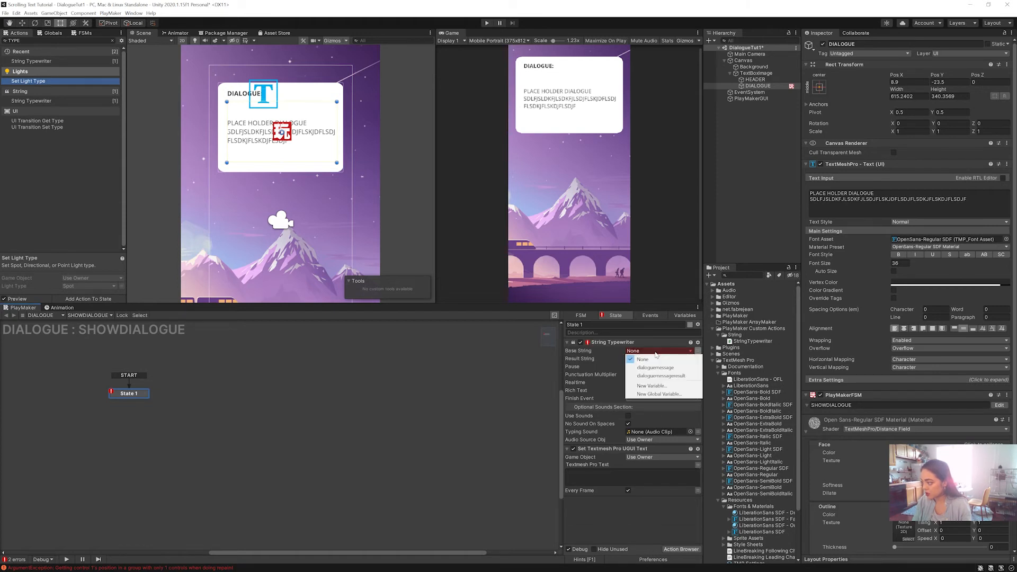
click(655, 368)
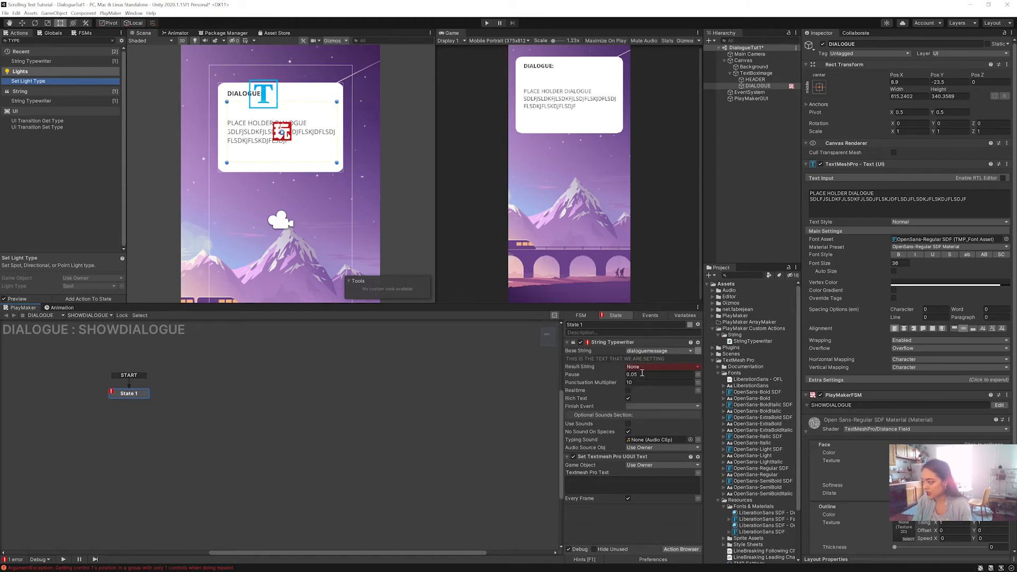
click(657, 368)
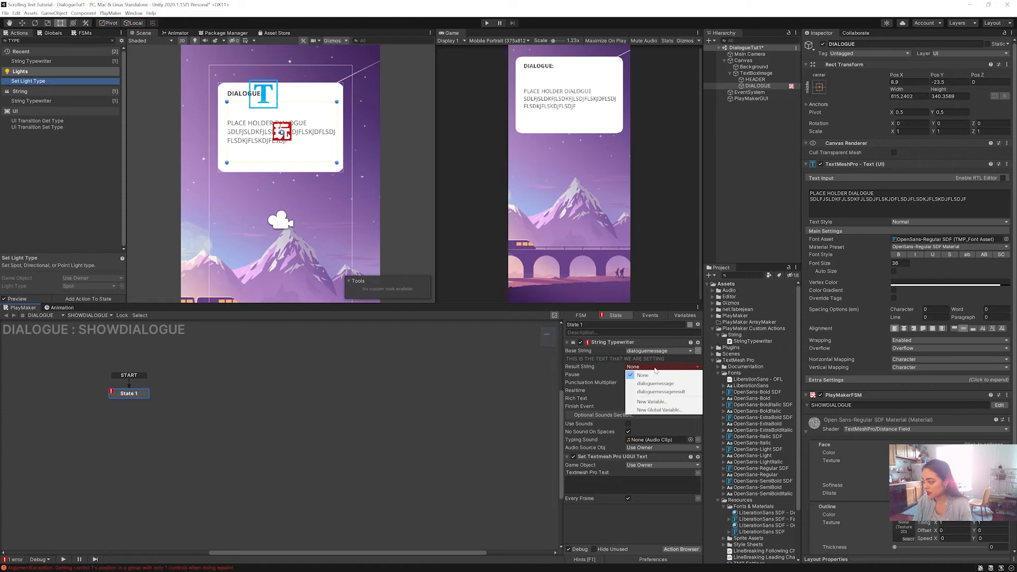
click(657, 393)
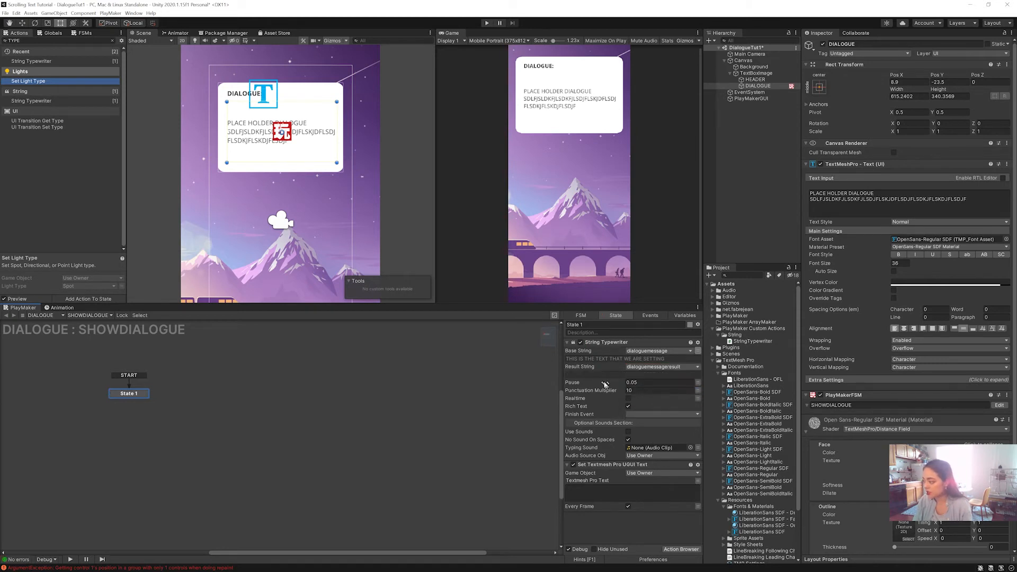
click(644, 382)
click(647, 390)
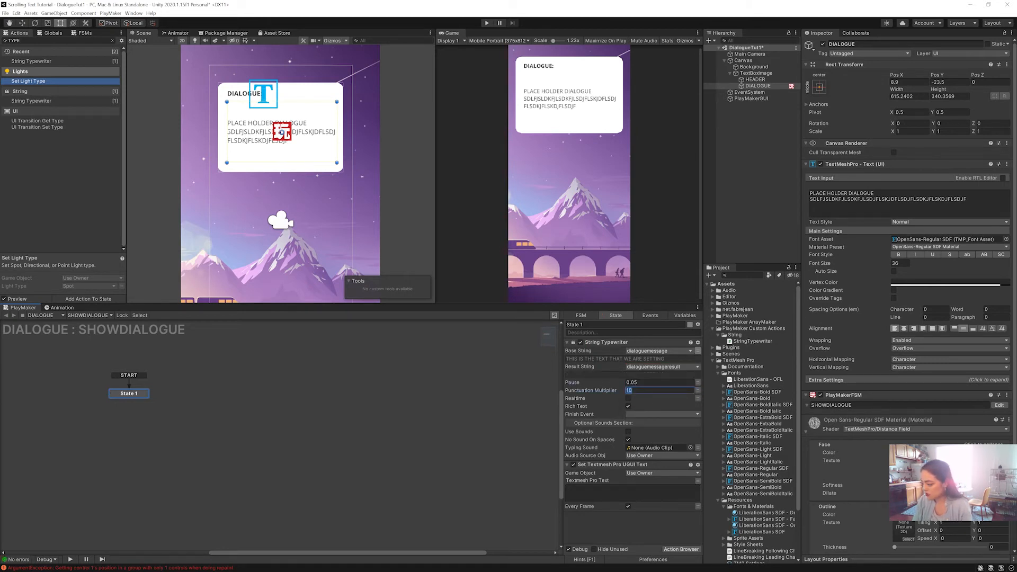
click(646, 414)
mouse_move(652, 433)
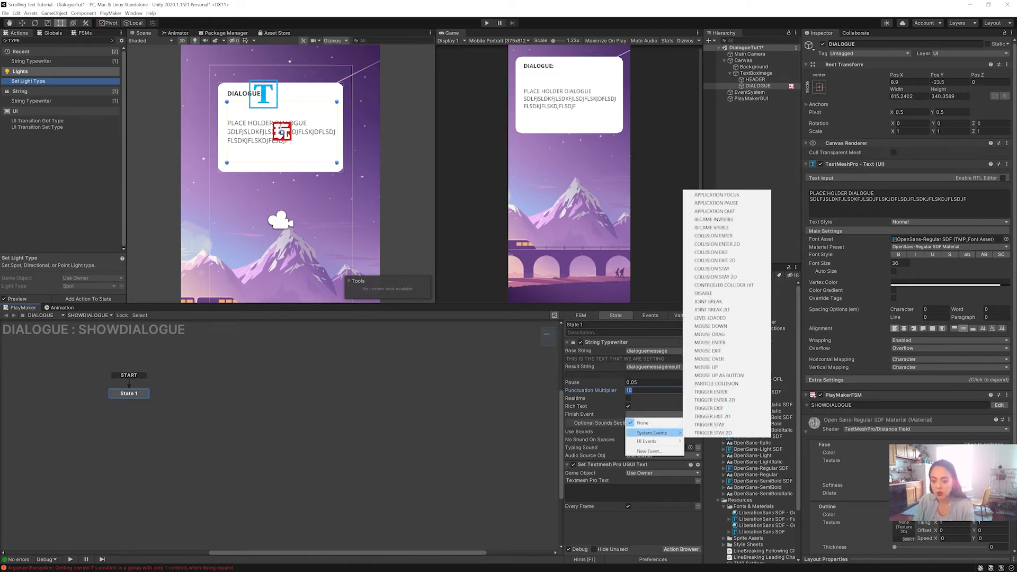
click(28, 476)
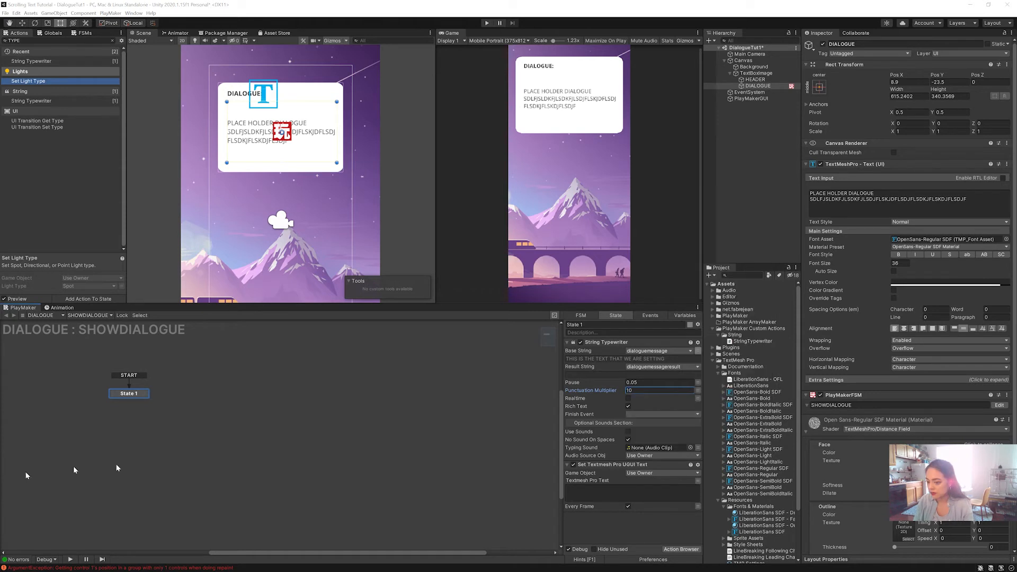
Add a FINISHED transition to State 1 and connect it to a new State 2 placed beside it
right_click(141, 399)
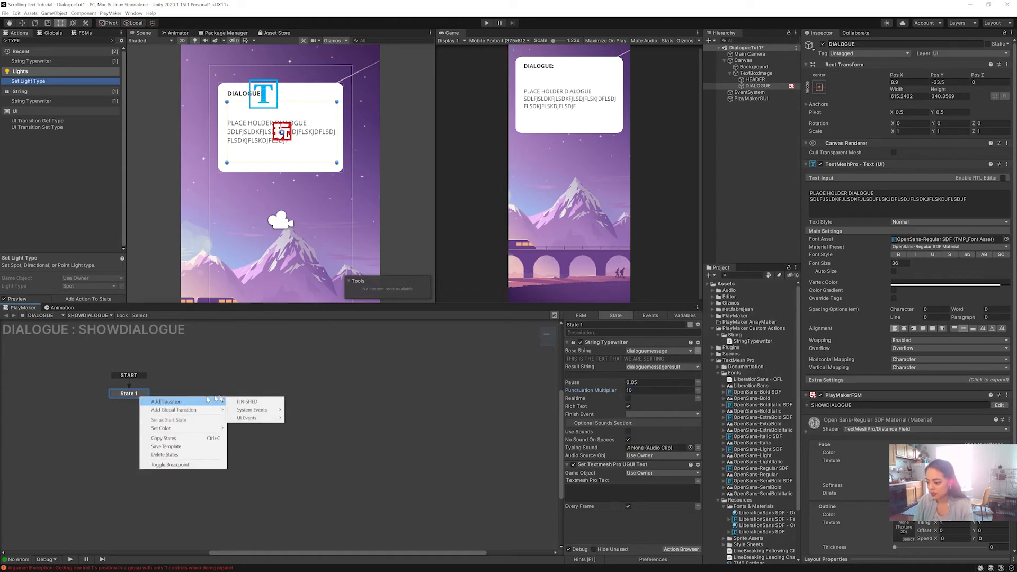
click(234, 401)
right_click(198, 394)
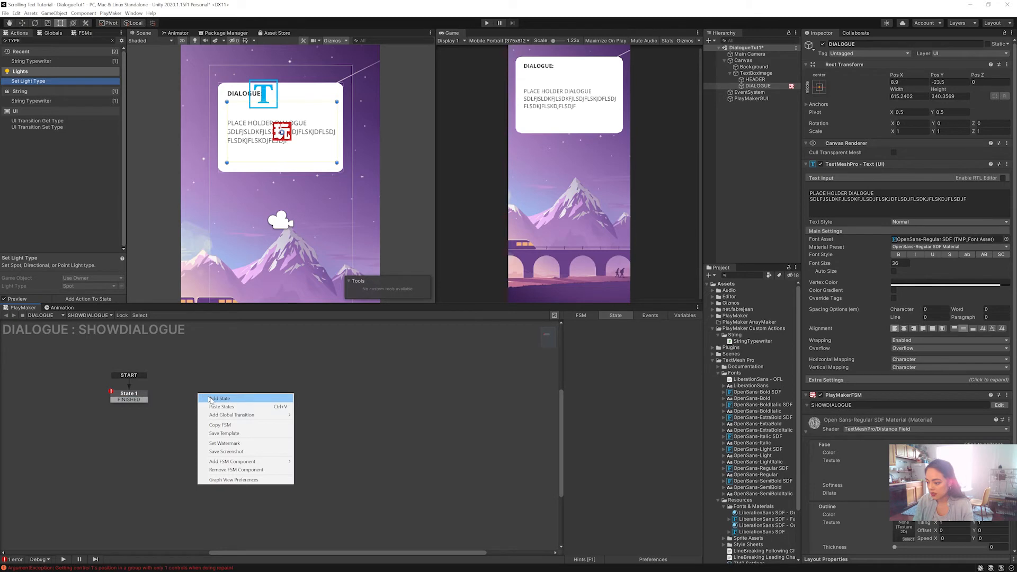
click(208, 399)
click(128, 397)
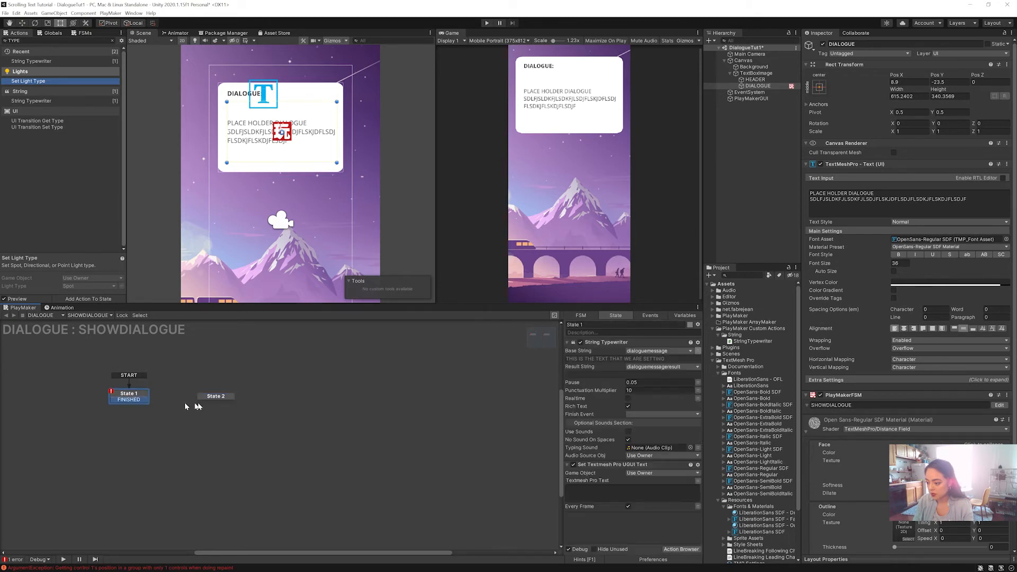
drag(186, 406, 189, 397)
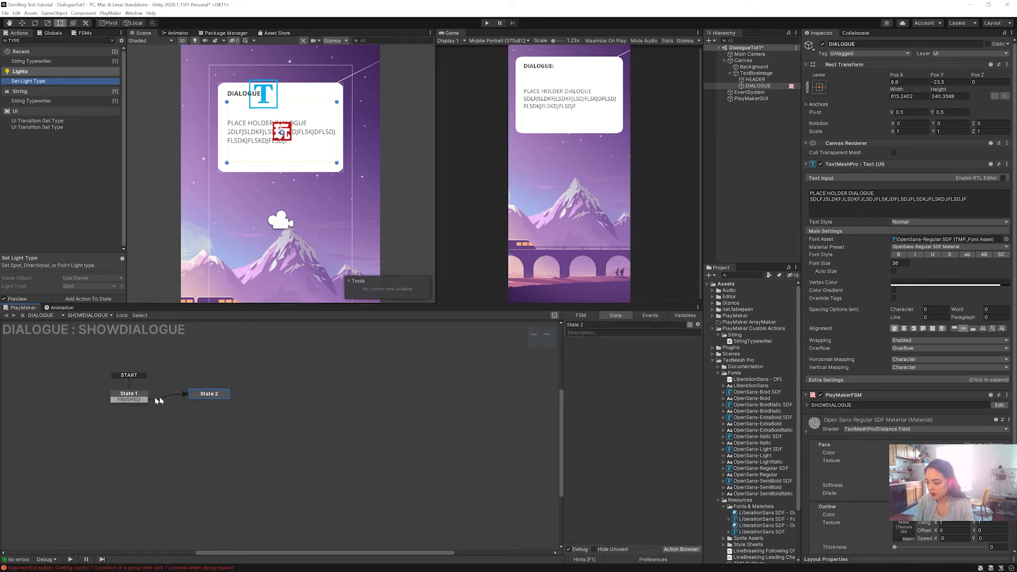
Set the Finish Event of State 1's String Typewriter action to FINISHED
click(140, 397)
click(640, 416)
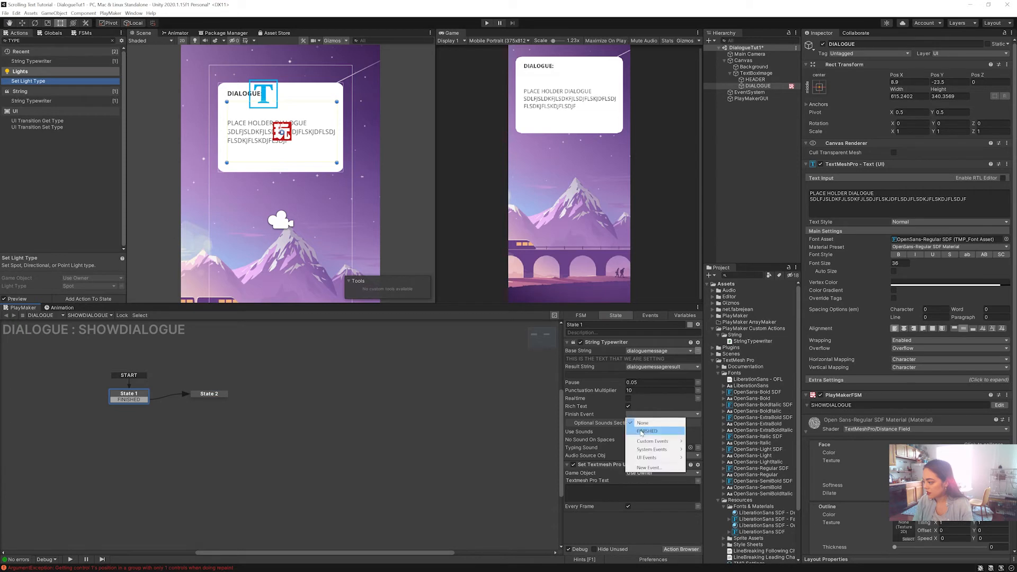
click(642, 432)
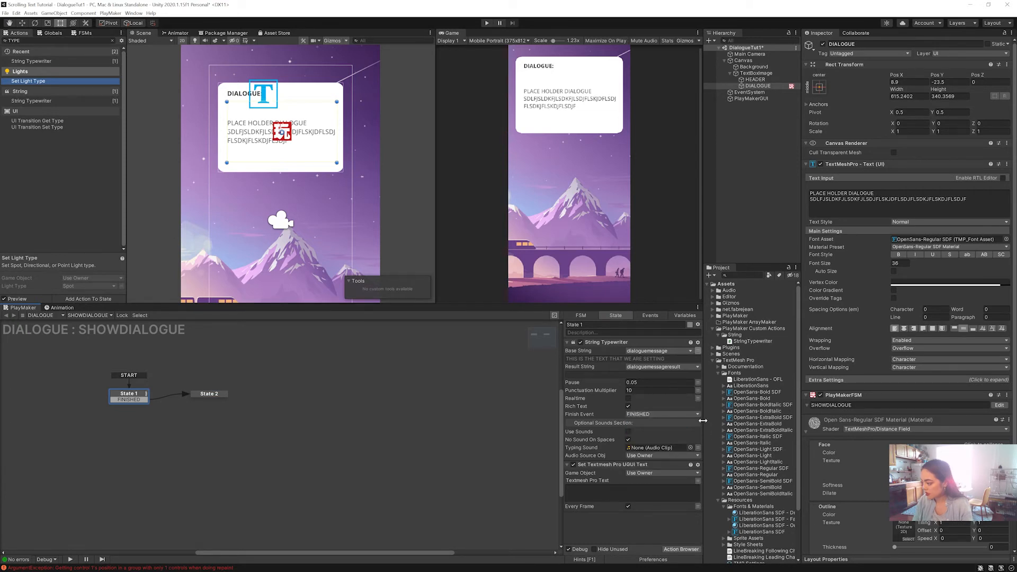
Make Set Textmesh Pro UGUI Text take its text from the dialoguemessageresult variable
click(596, 487)
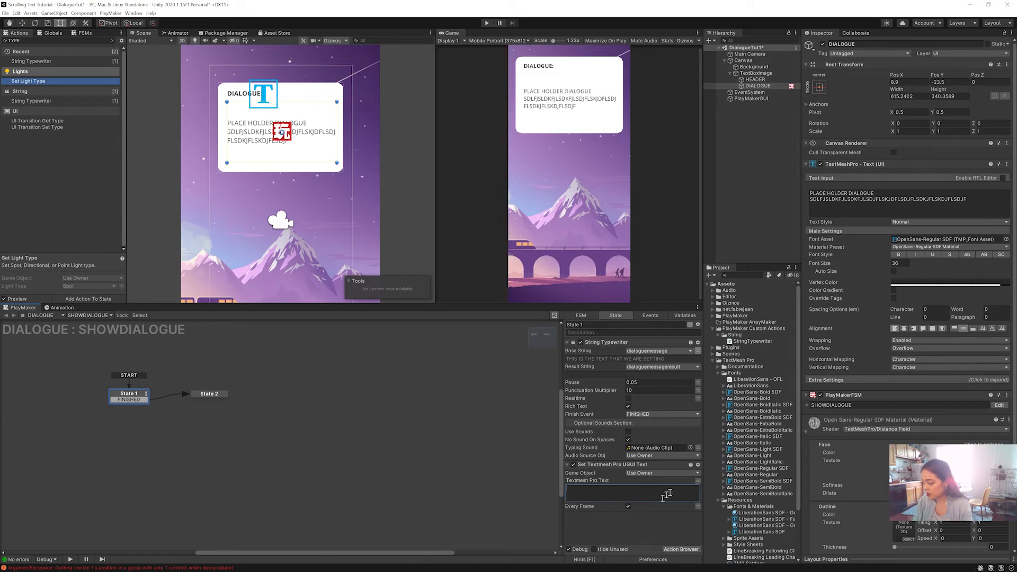
click(698, 480)
click(683, 482)
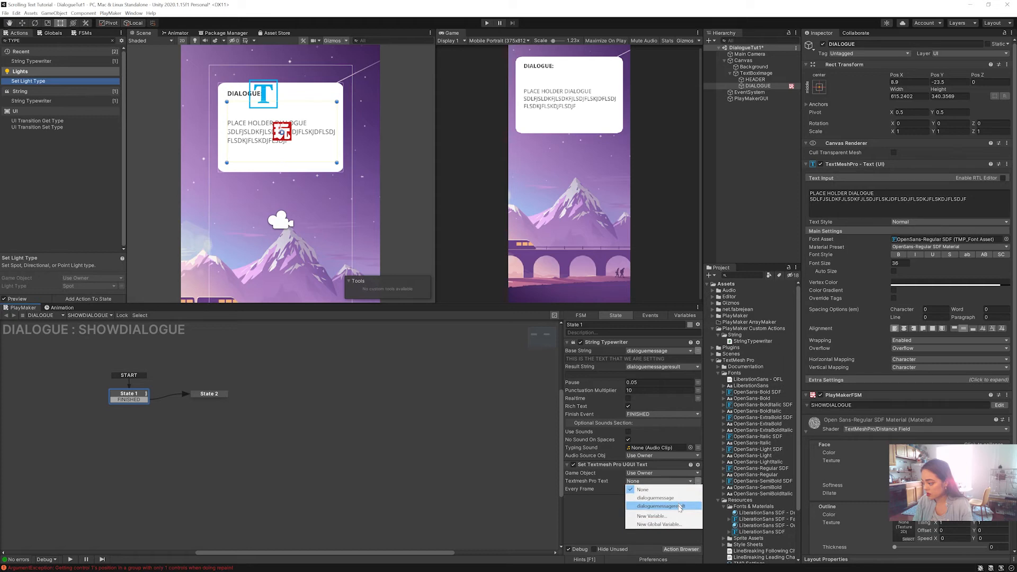
click(680, 507)
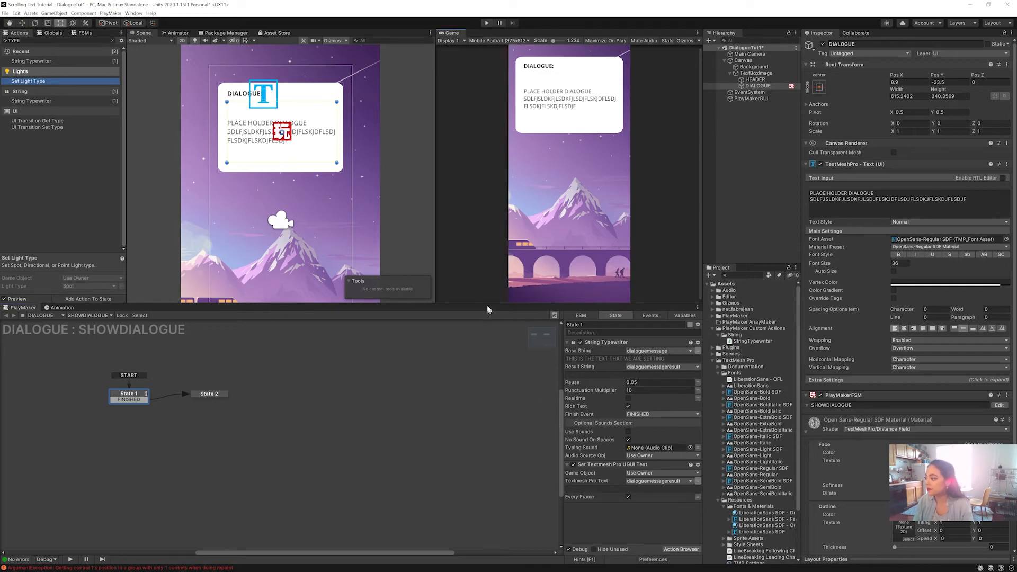
Shrink the FSM editor to enlarge the views, run the scene in Play mode to check the typewriter text, and stop it
drag(487, 313, 487, 351)
click(487, 23)
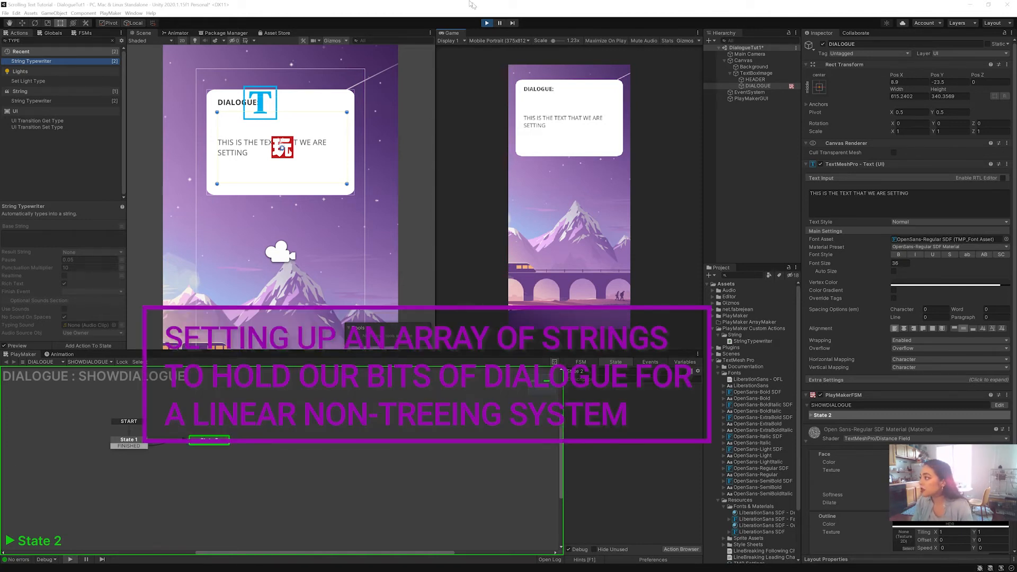
click(485, 22)
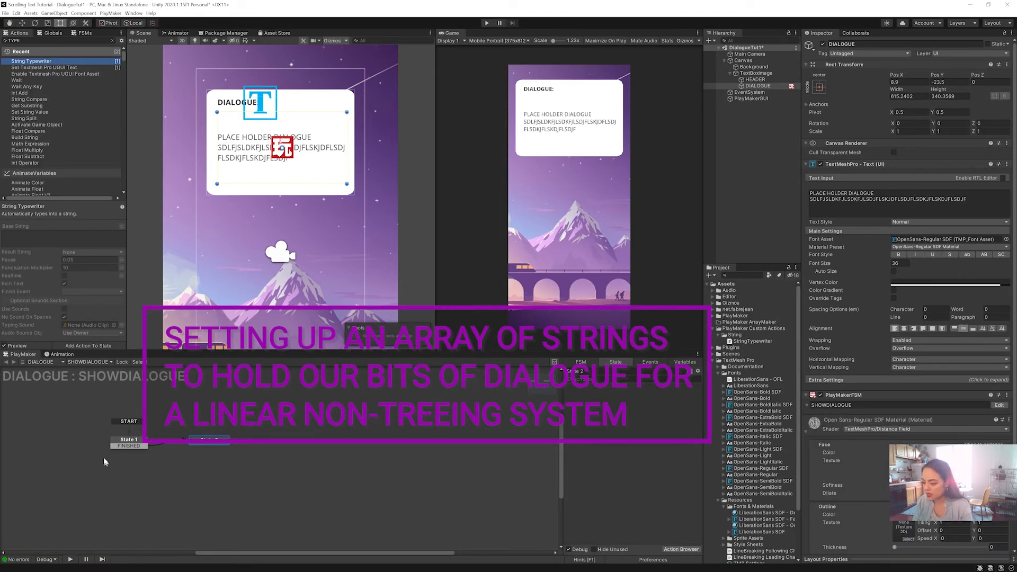
Add an Array variable named jlkj to the FSM and set its array type to String
click(128, 443)
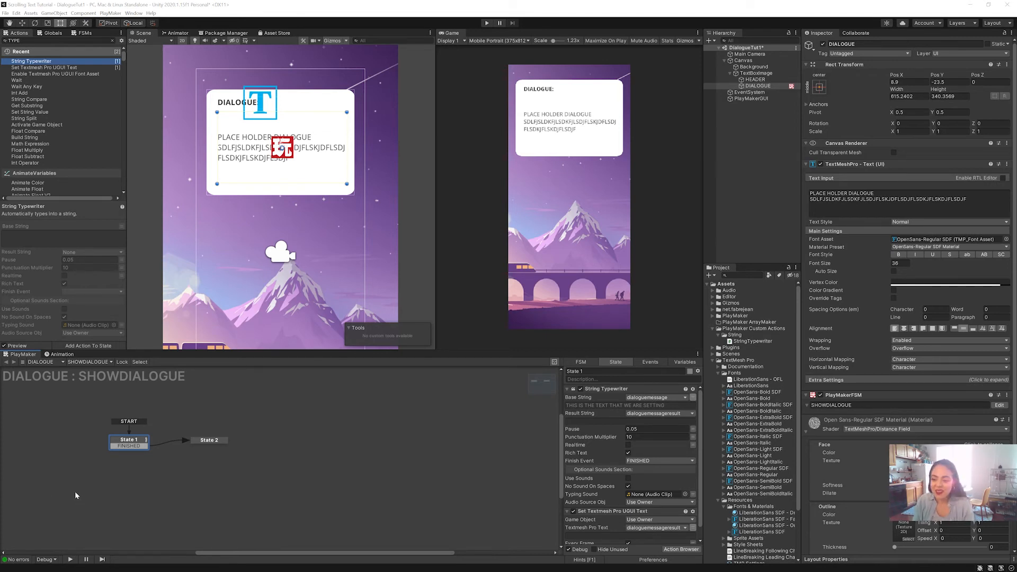
click(685, 363)
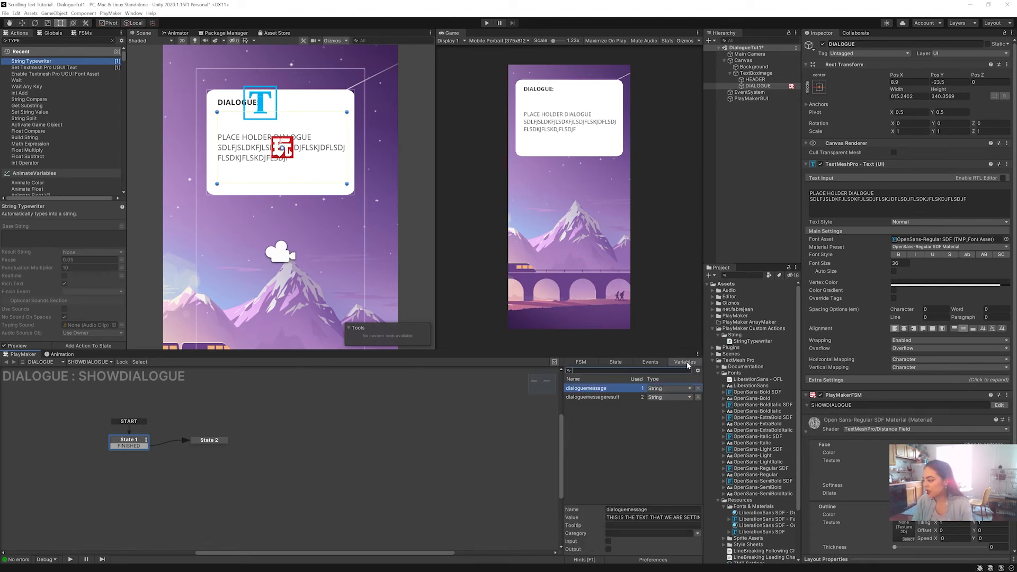
click(619, 483)
click(626, 552)
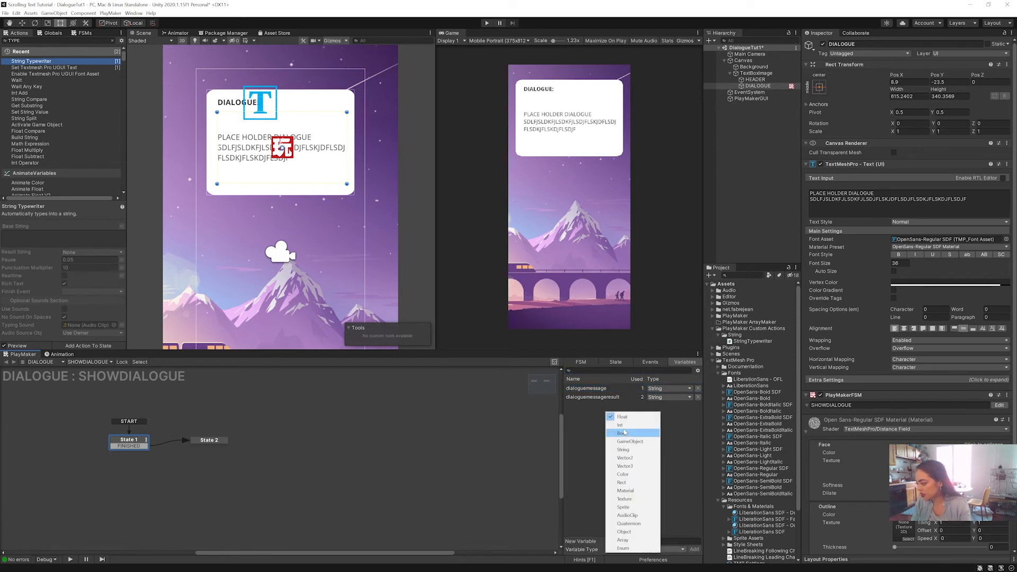
click(624, 540)
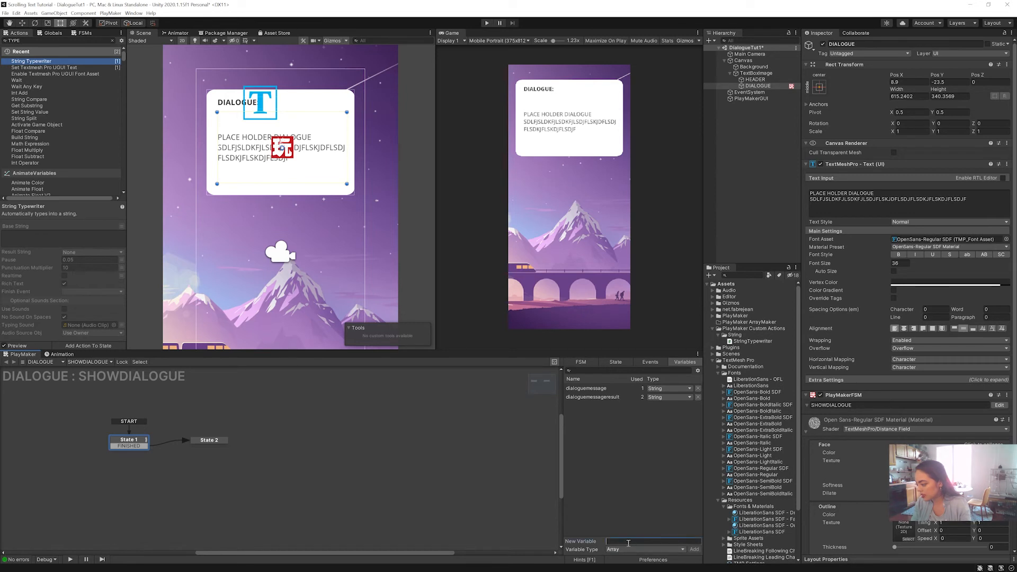
text(jlkj)
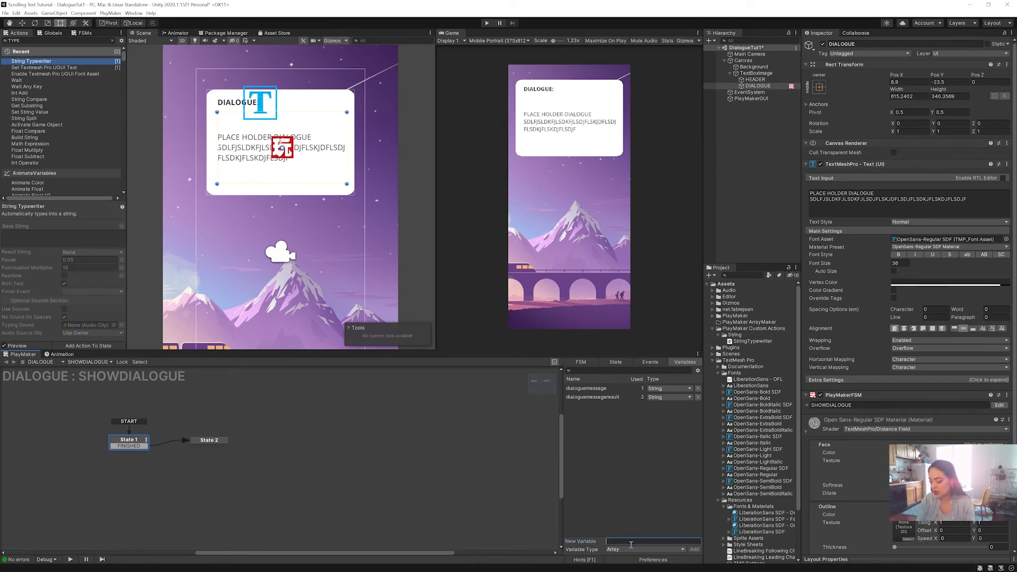
key(Return)
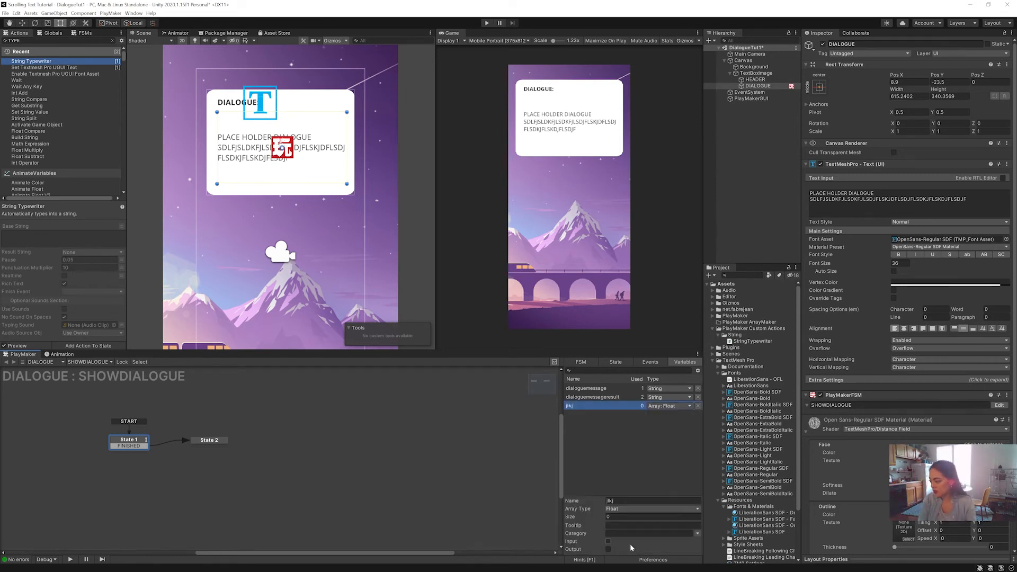
click(640, 509)
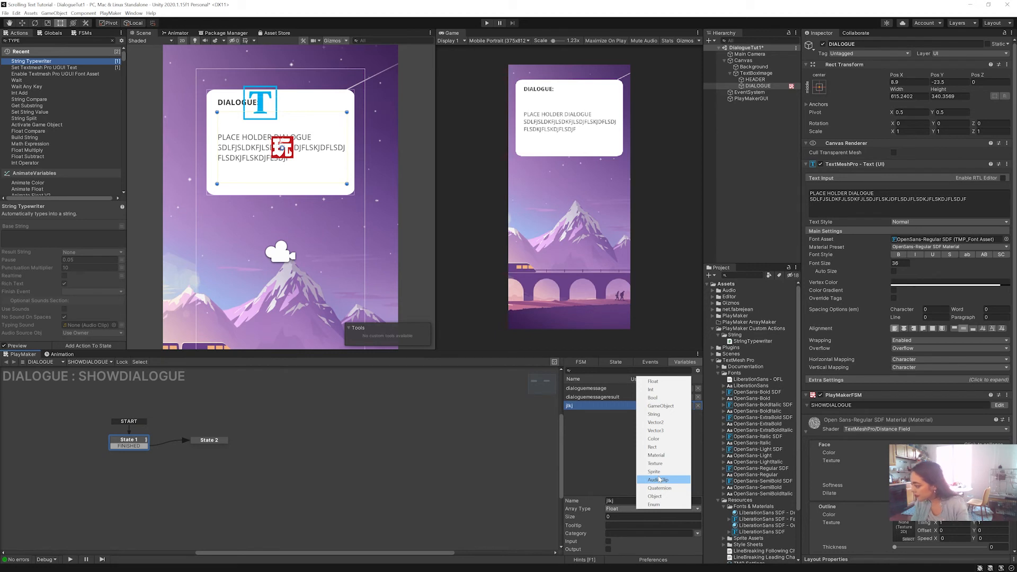
click(654, 415)
Try to rename the jlkj array to dialoguearray, and set its size to 2
click(617, 502)
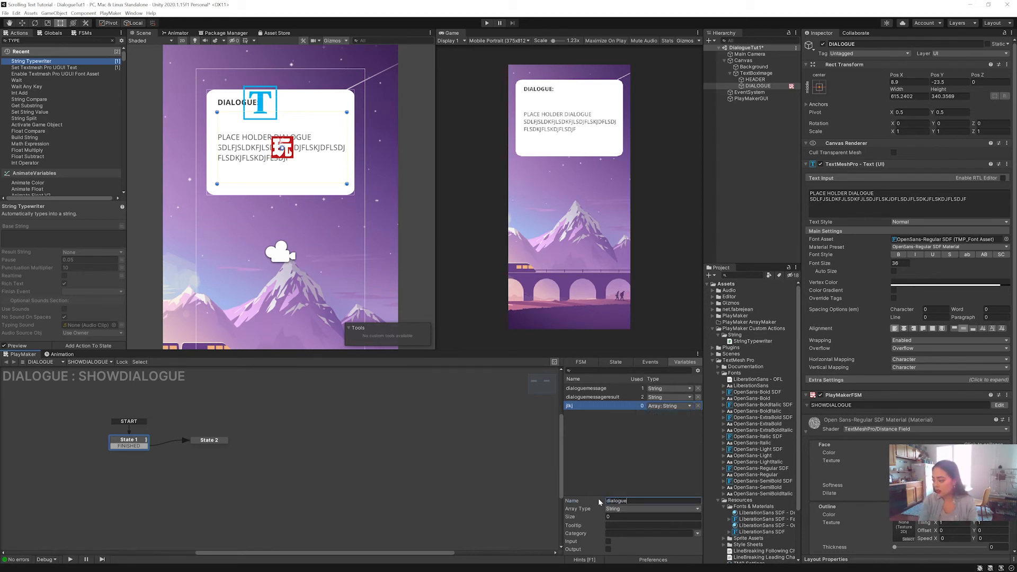
text(dialoguearray)
click(607, 517)
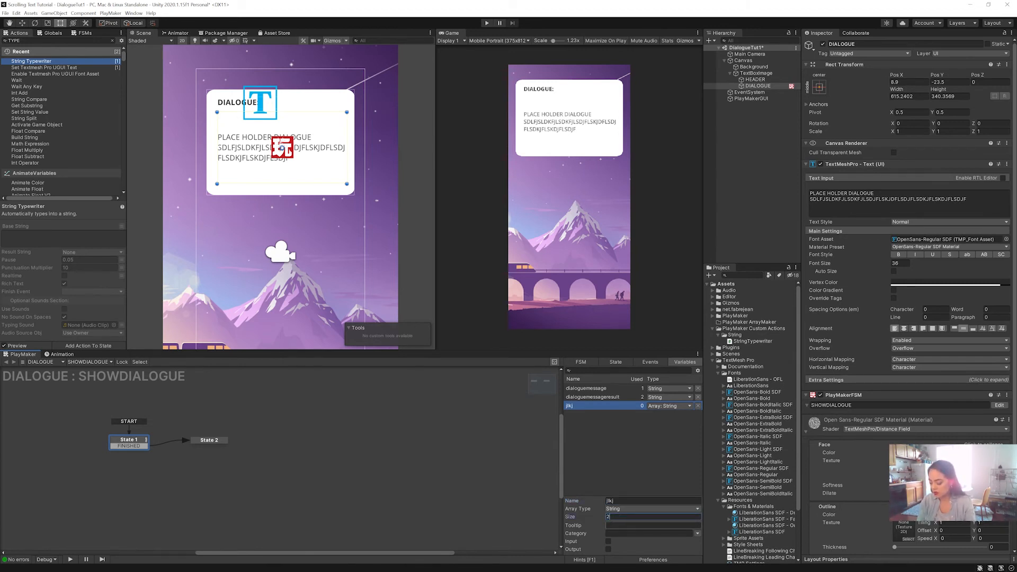
text(2)
key(Tab)
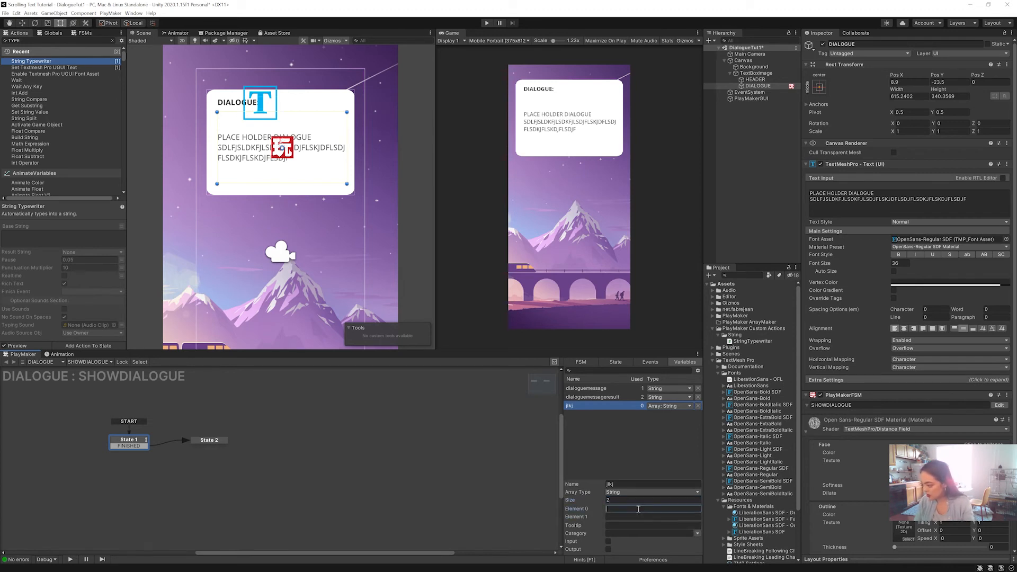
Fill the array's Element 0 with "Hello this if the first dialogue message" and Element 1 with "Hi there this is the second diloague message"
text(Hello this if the first dialogue me)
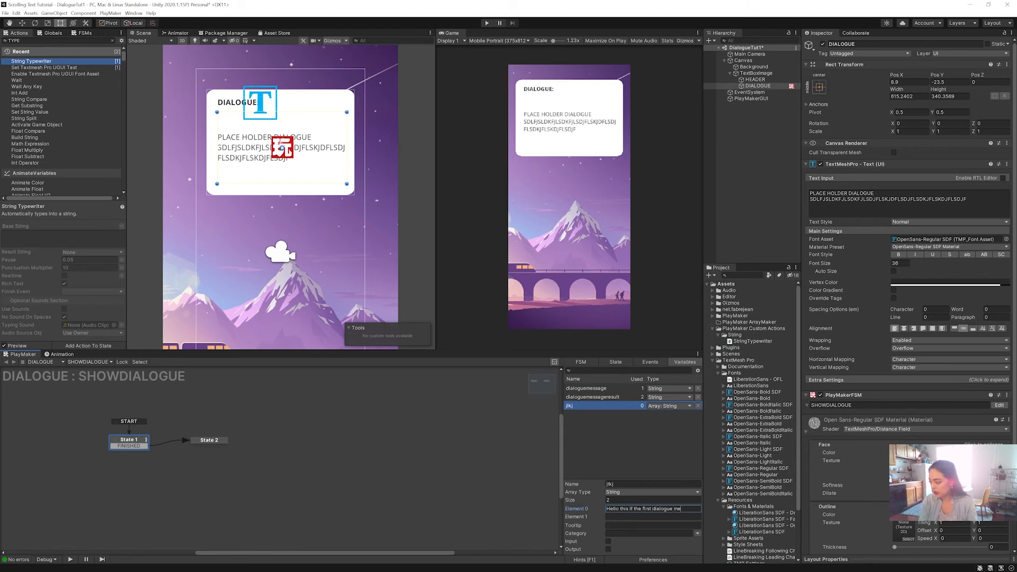
text(ssage)
key(Tab)
text(the second d)
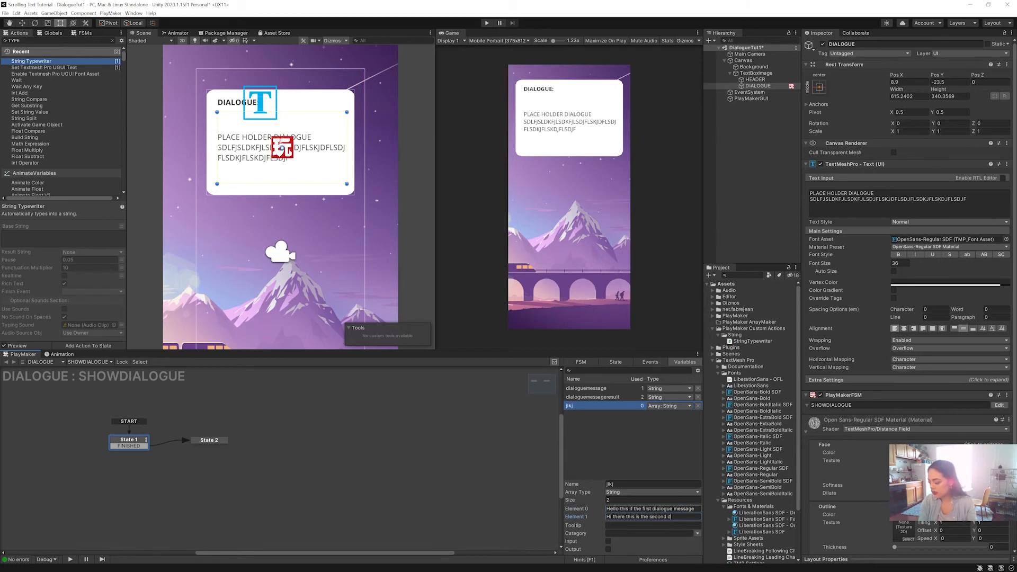
text(iloague message)
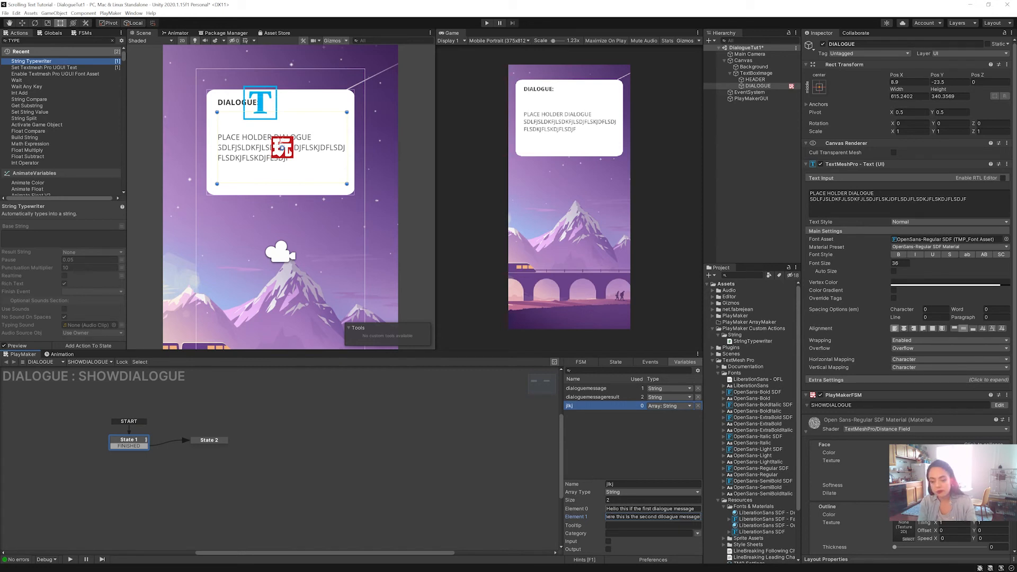
click(671, 526)
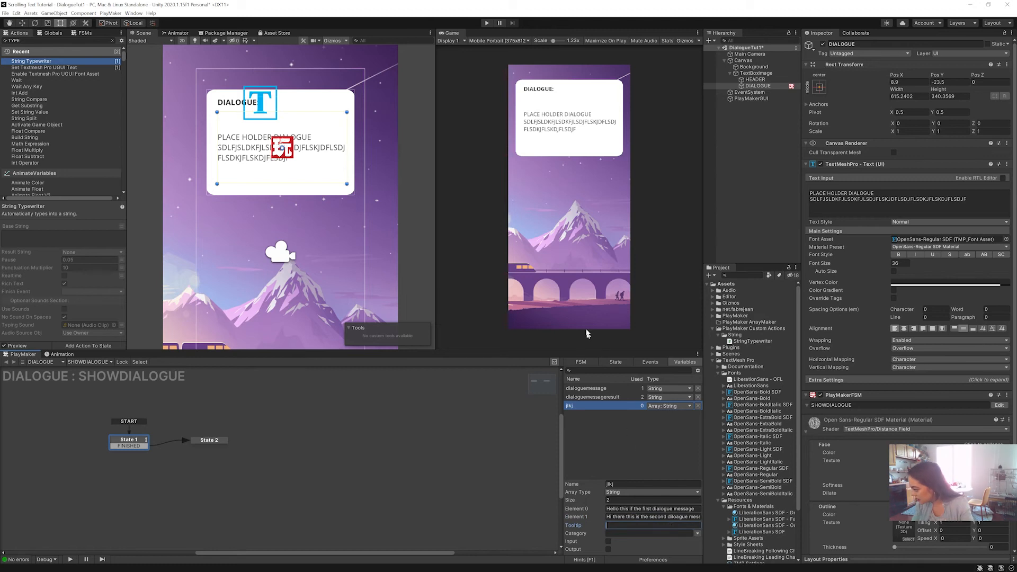
Rename State 1, which holds the String Typewriter action, to SHOW SCROLLING TEXT
click(613, 363)
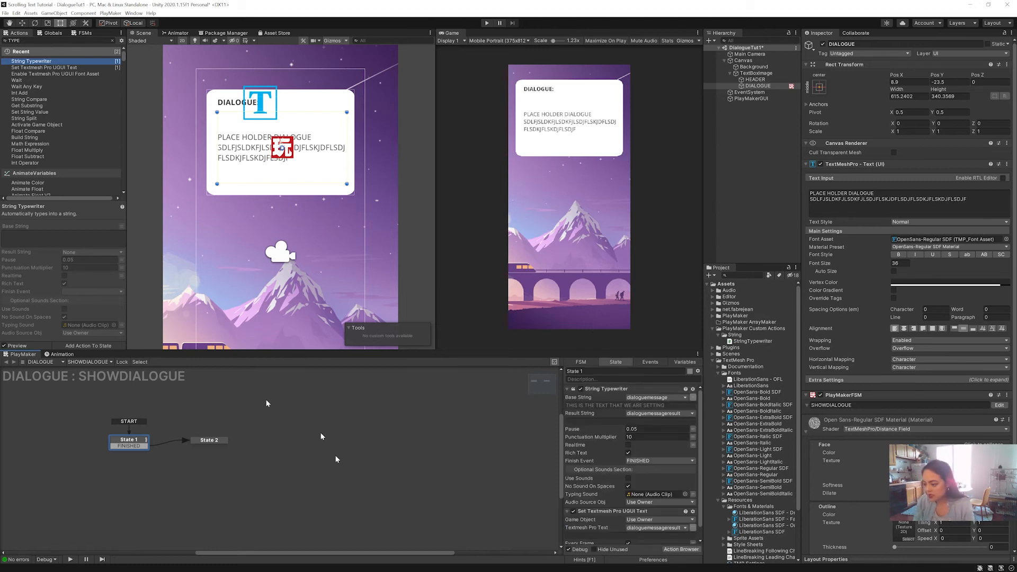
drag(227, 552, 182, 550)
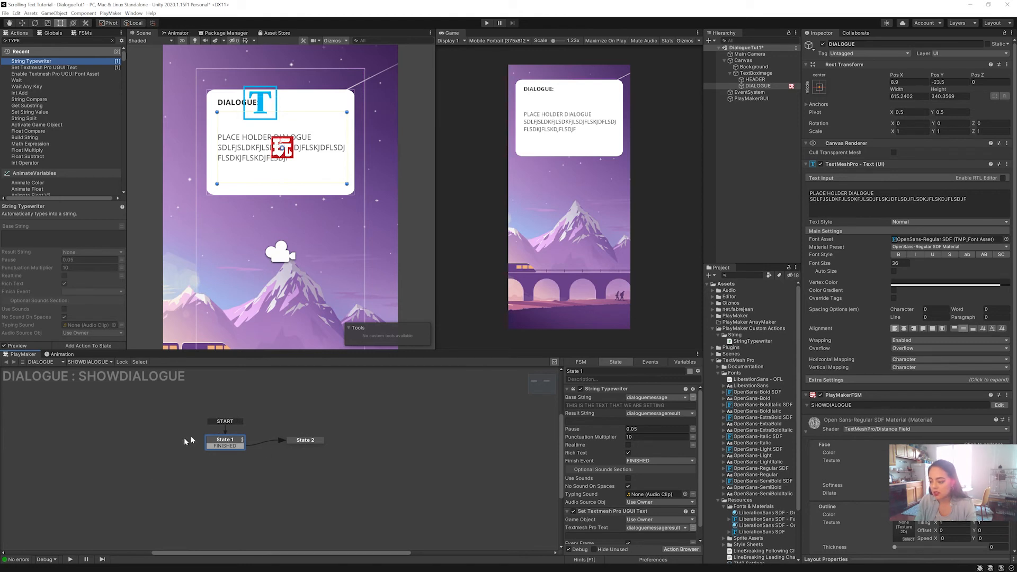
right_click(145, 437)
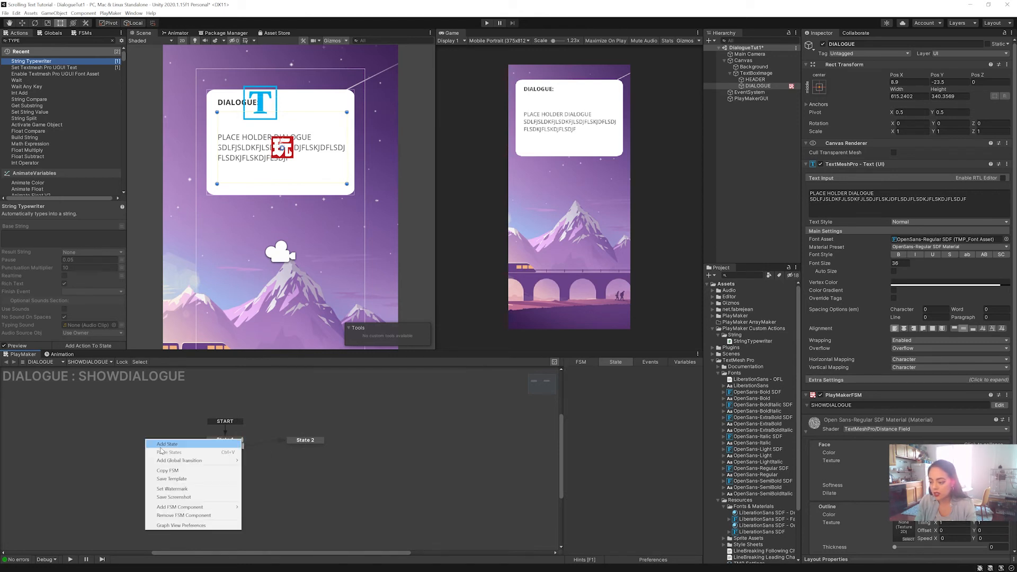
click(294, 482)
click(236, 447)
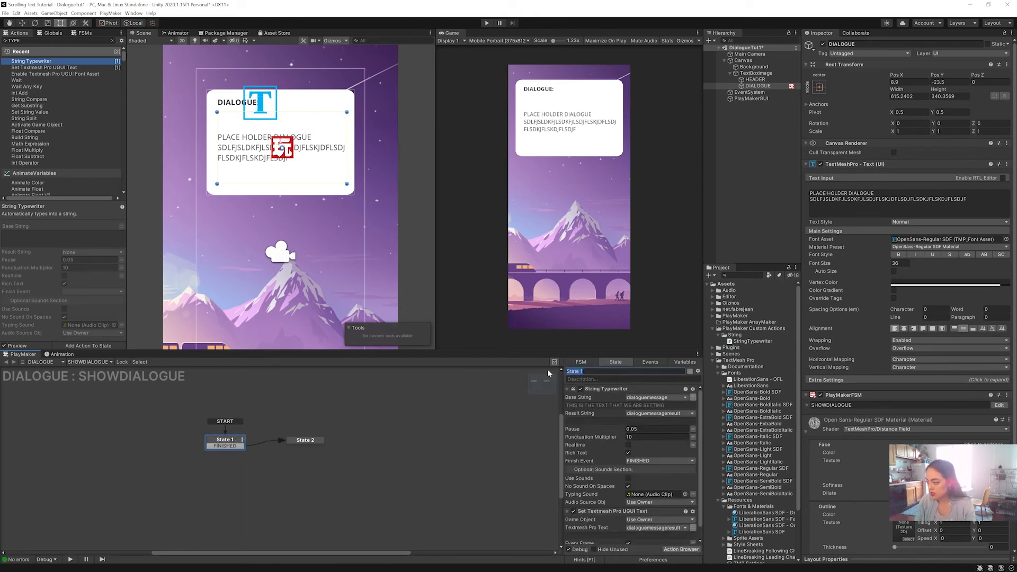
text(SHOW T)
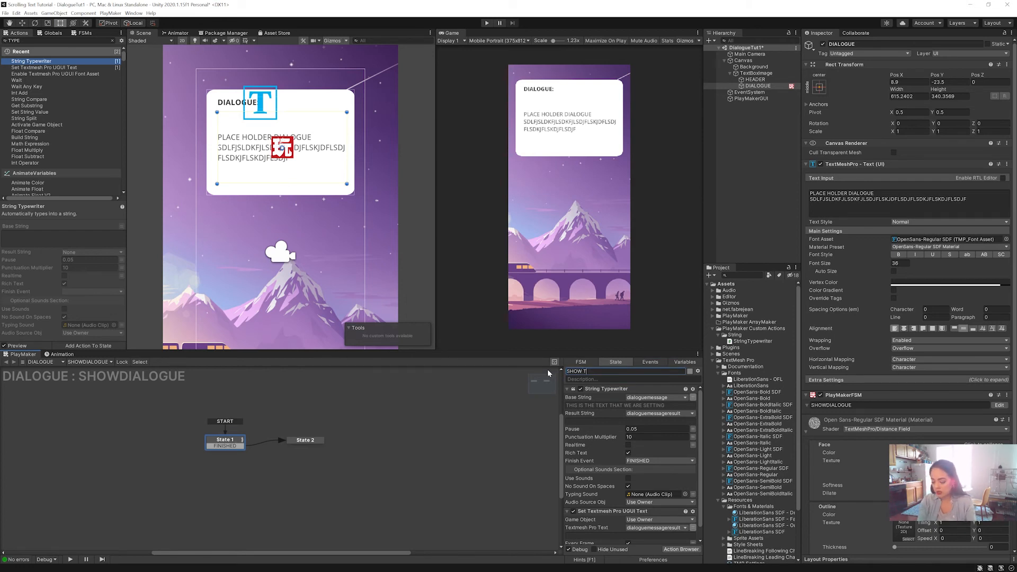
text(E SCT)
text(OLLING TE)
text(XT)
key(Return)
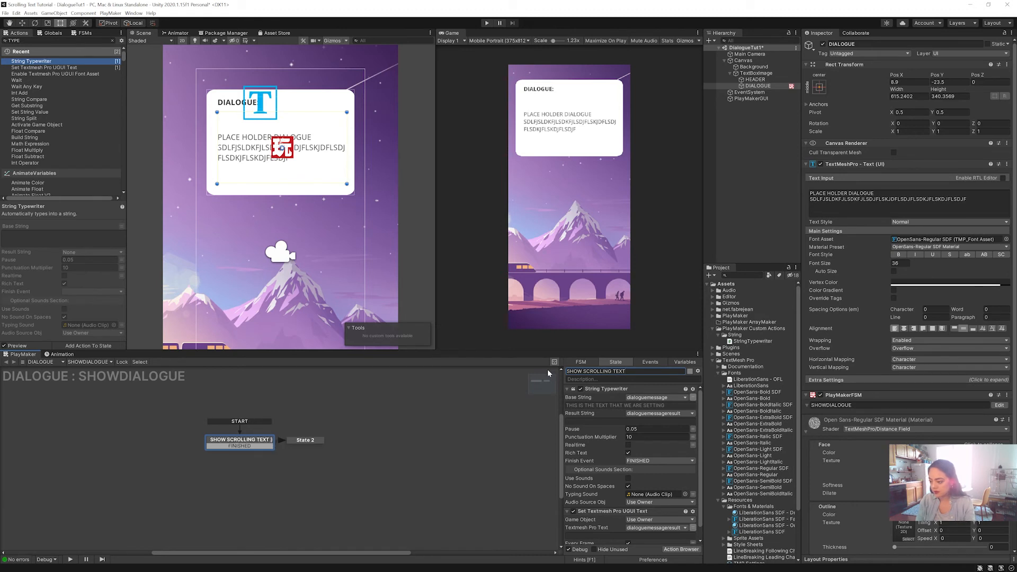
Move State 2 farther away from the SHOW SCROLLING TEXT state and rename it FINISHED
drag(318, 444, 345, 444)
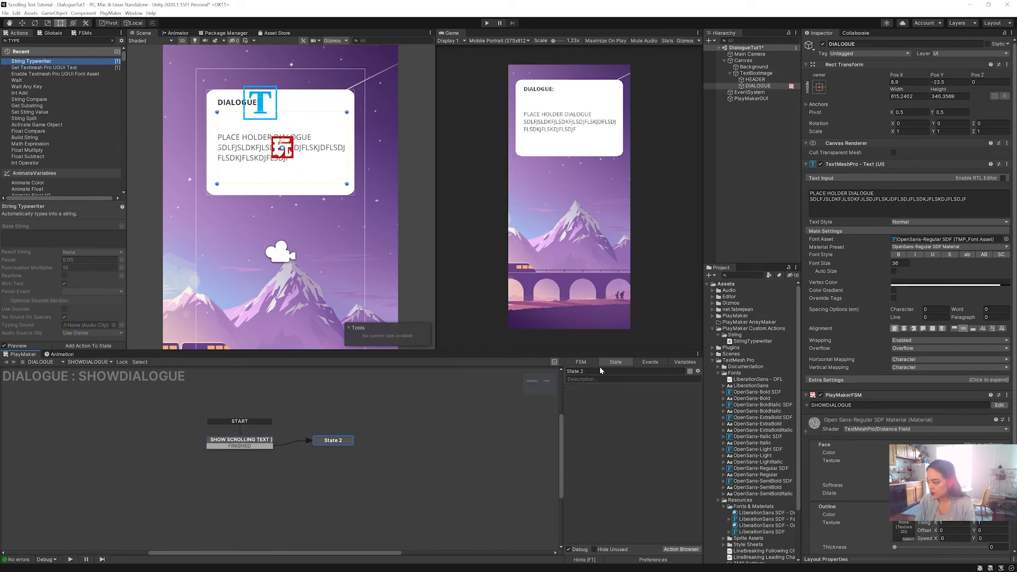
text(FNM)
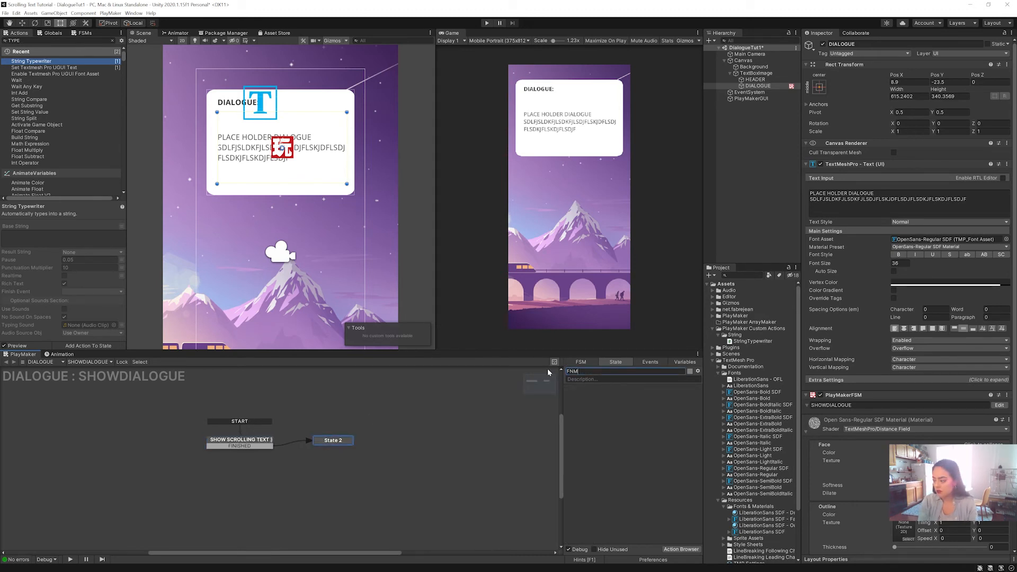
text(ISHED)
key(Return)
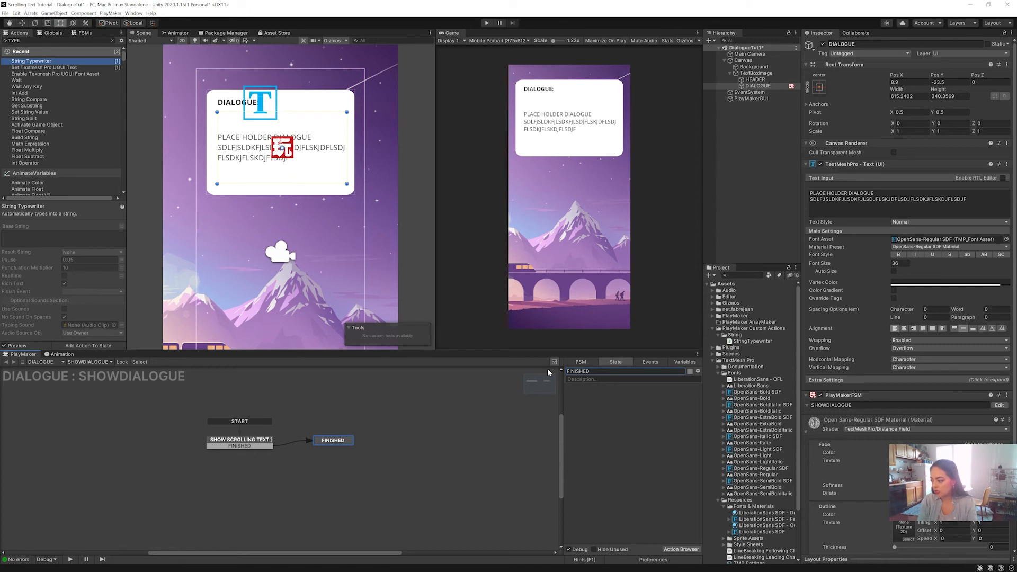
Add a new state named GET TEXT FROM ARRAY and place it just before the SHOW SCROLLING TEXT state
right_click(166, 445)
click(182, 449)
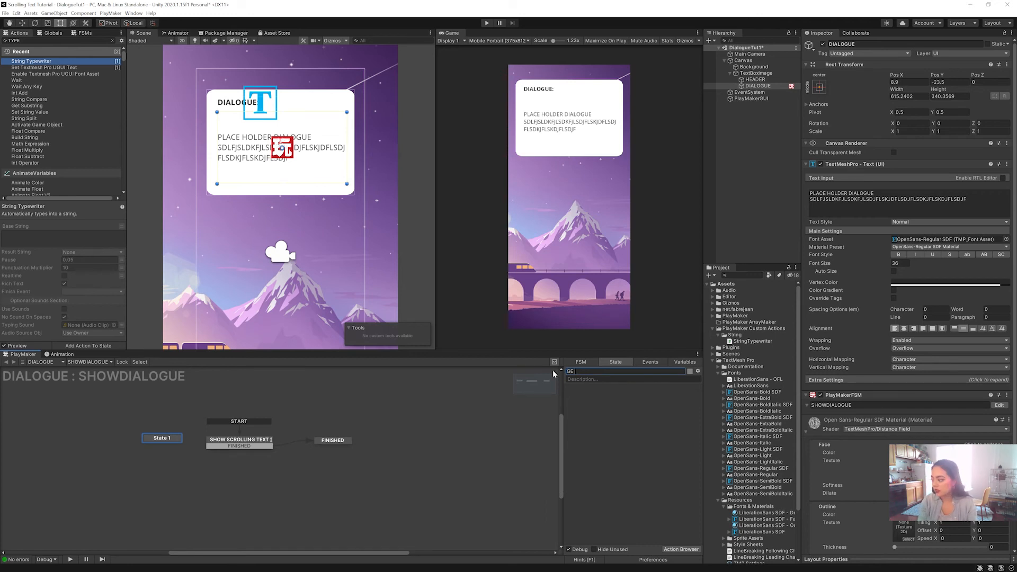
text(GET TEXT FROM ARRAY)
key(Return)
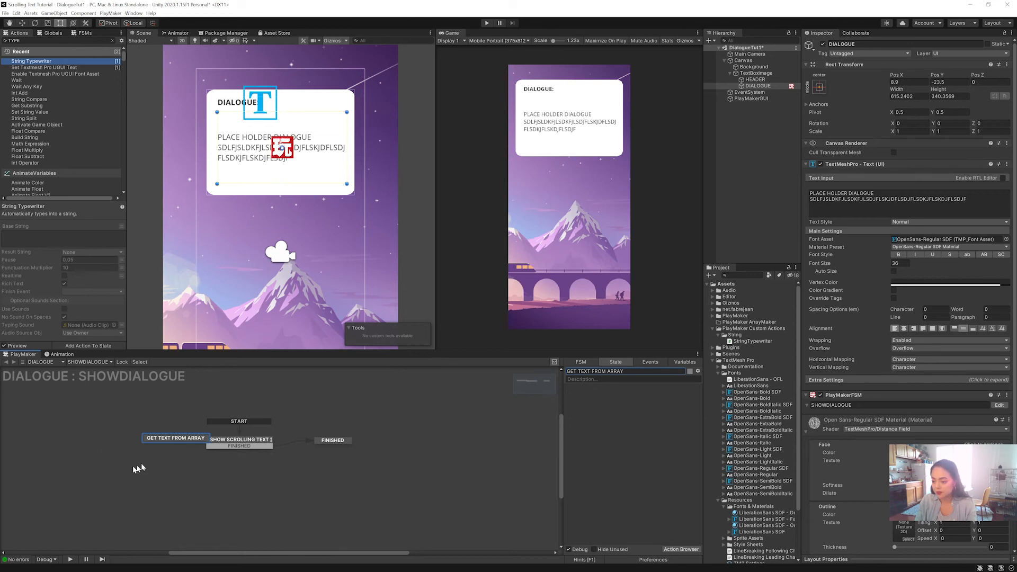
drag(171, 441, 154, 444)
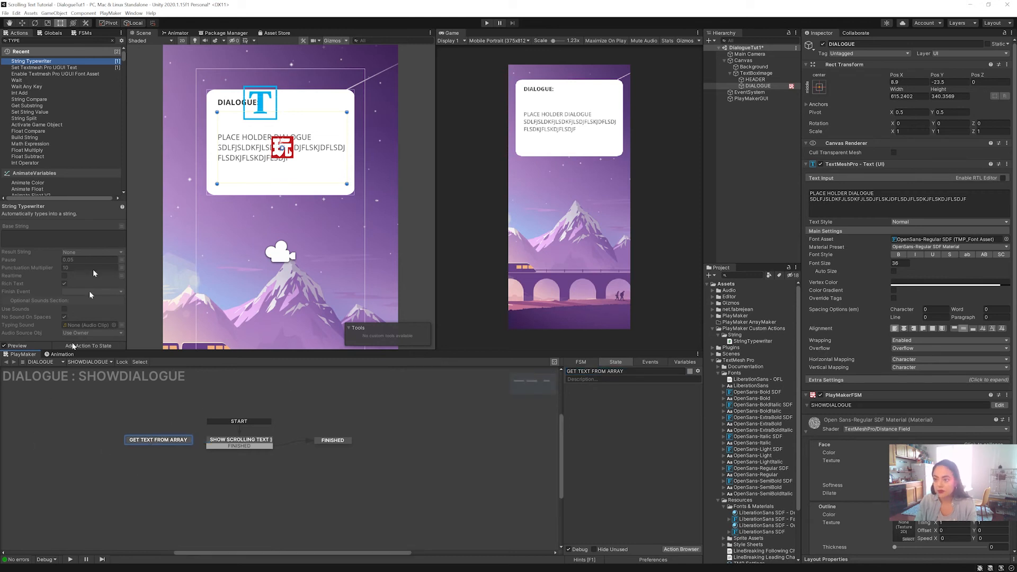
Add an Array Get action to the GET TEXT FROM ARRAY state and set its Array to the jlkj variable
click(79, 51)
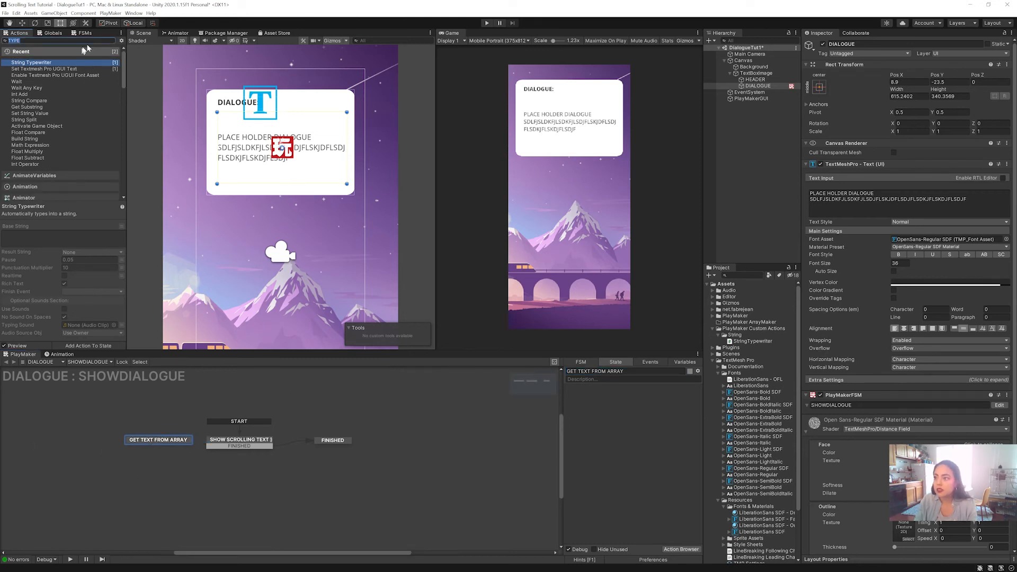
click(50, 42)
key(BackSpace)
key(BackSpace)
key(BackSpace)
key(BackSpace)
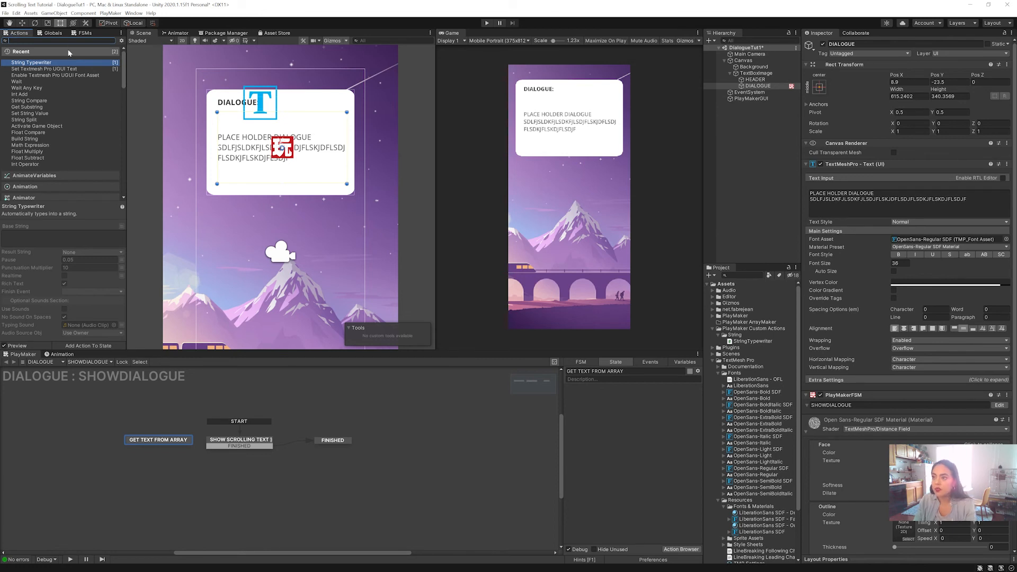
click(47, 107)
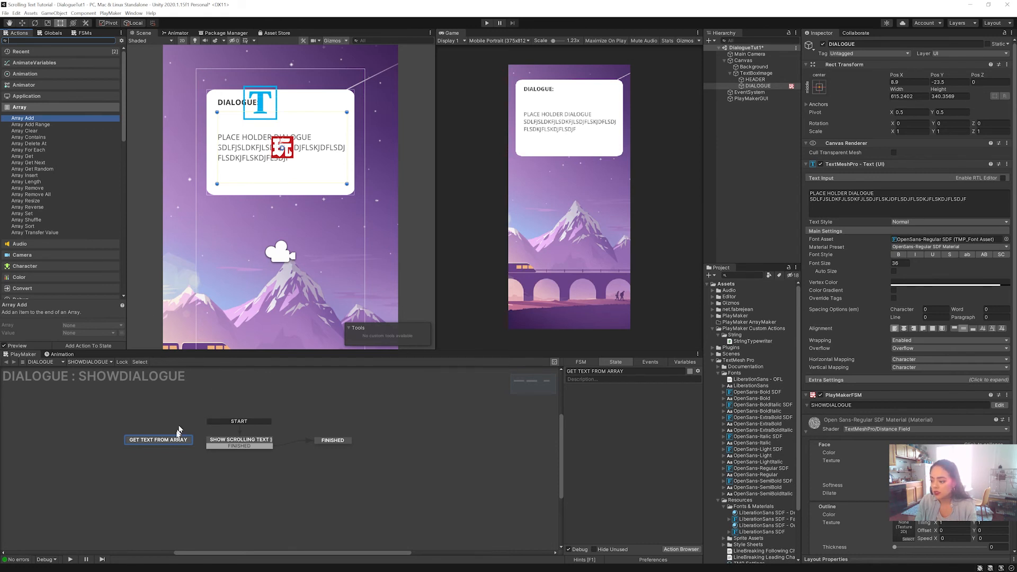
double_click(29, 156)
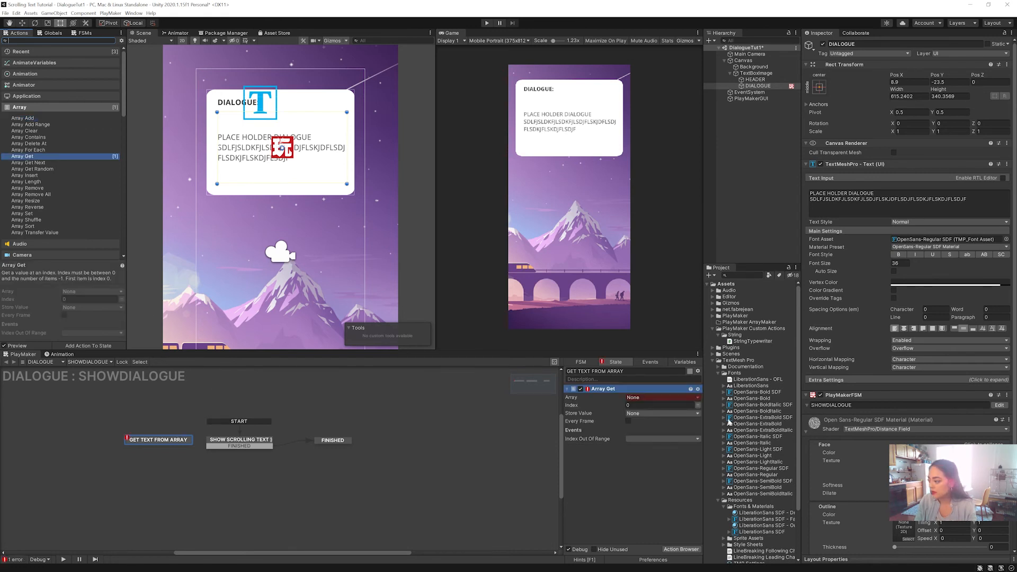
click(647, 397)
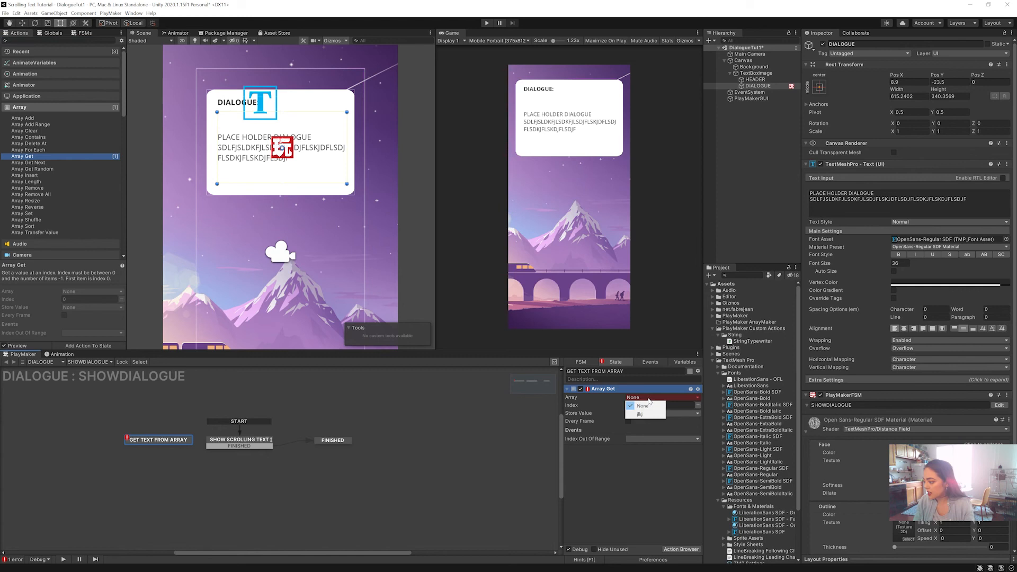
click(640, 414)
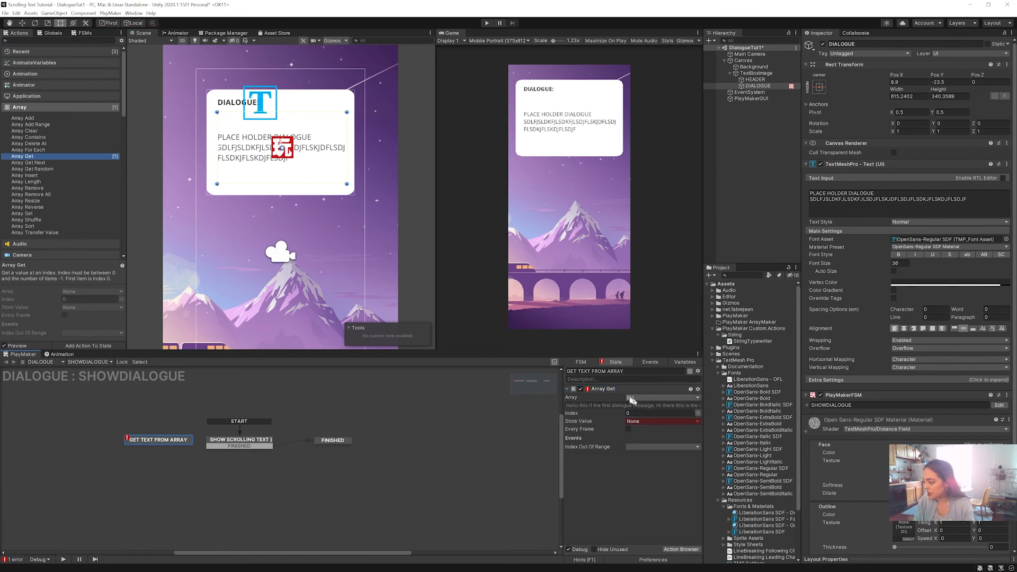
Rename the jlkj array variable to DIALOGUEARRAY
click(684, 363)
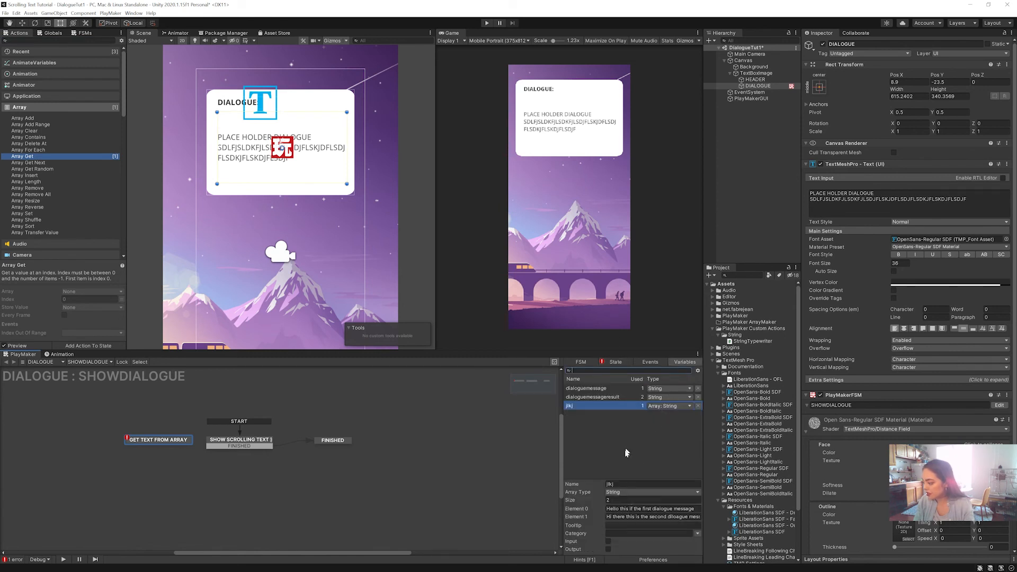
click(612, 484)
text(DIALOGUEARRAY)
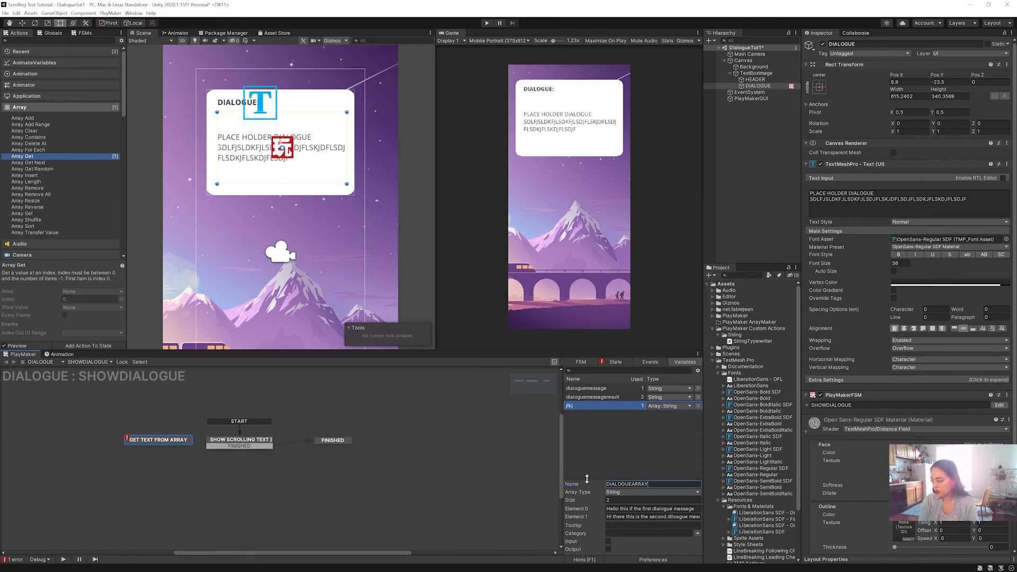
key(Return)
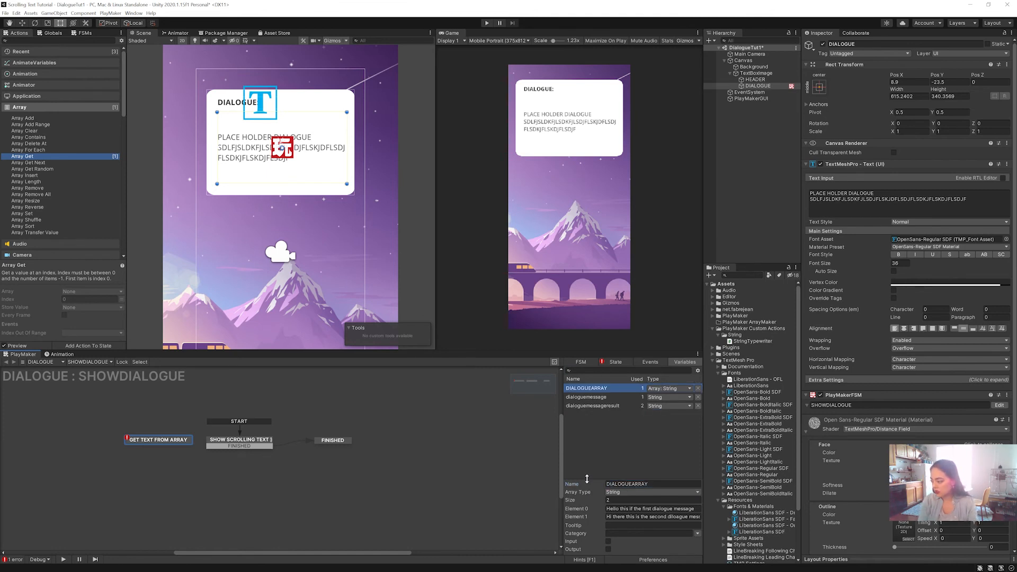
Store the Array Get result of the GET TEXT FROM ARRAY state in the dialoguemessage variable
click(595, 364)
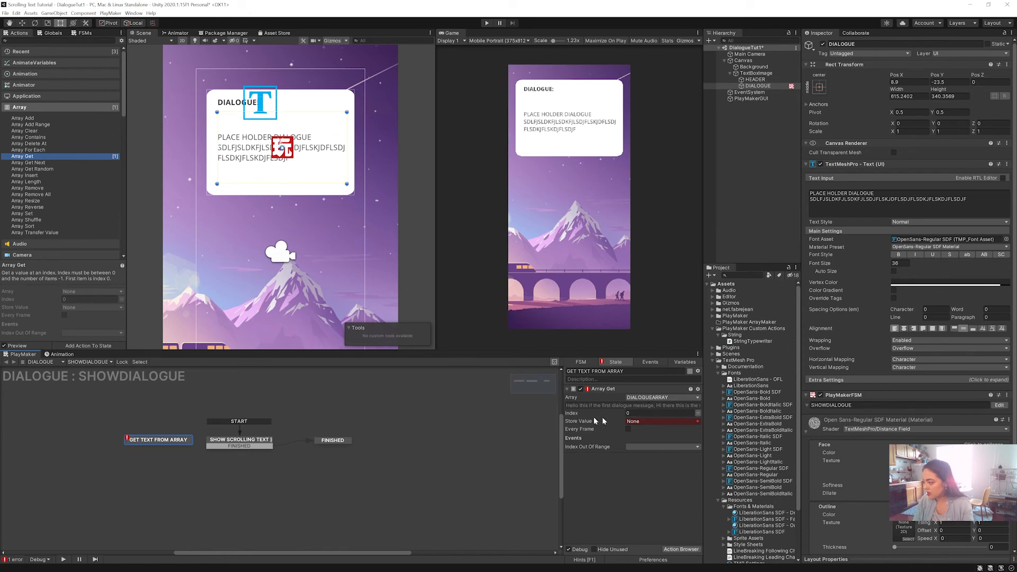
click(639, 422)
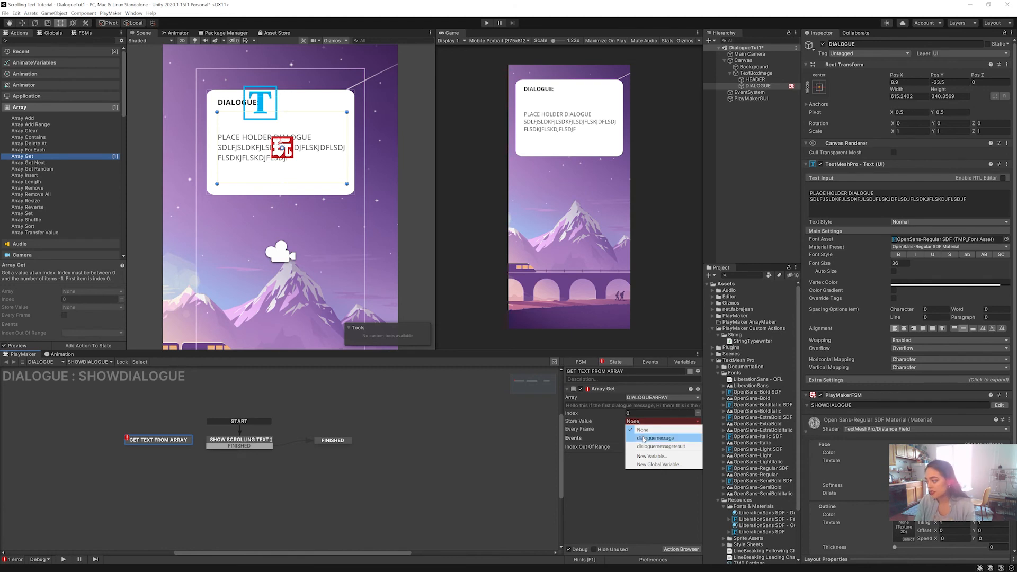
click(644, 438)
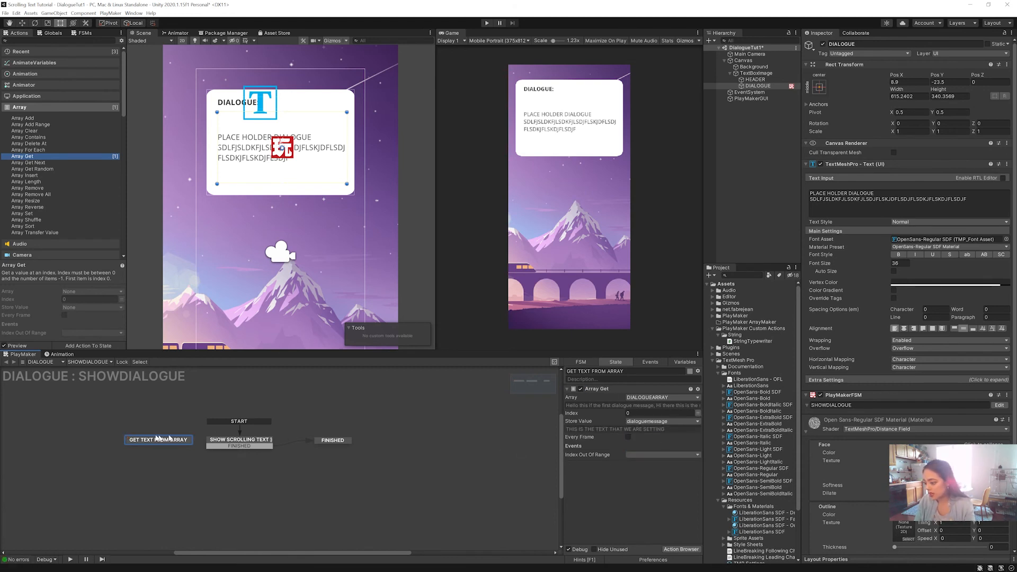
Give GET TEXT FROM ARRAY a FINISHED transition leading to SHOW SCROLLING TEXT and make GET TEXT FROM ARRAY the start state
drag(158, 441, 154, 439)
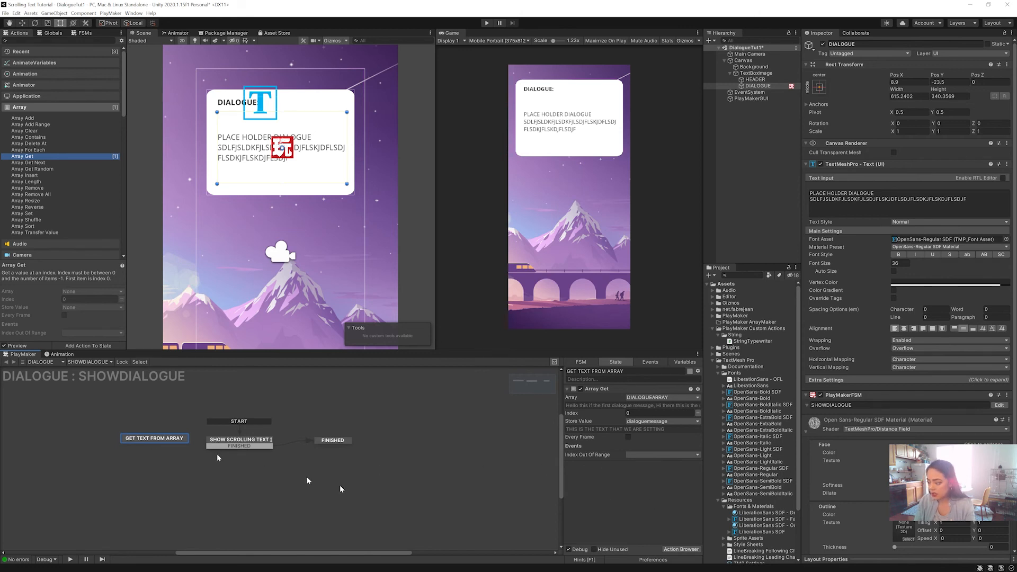
right_click(170, 439)
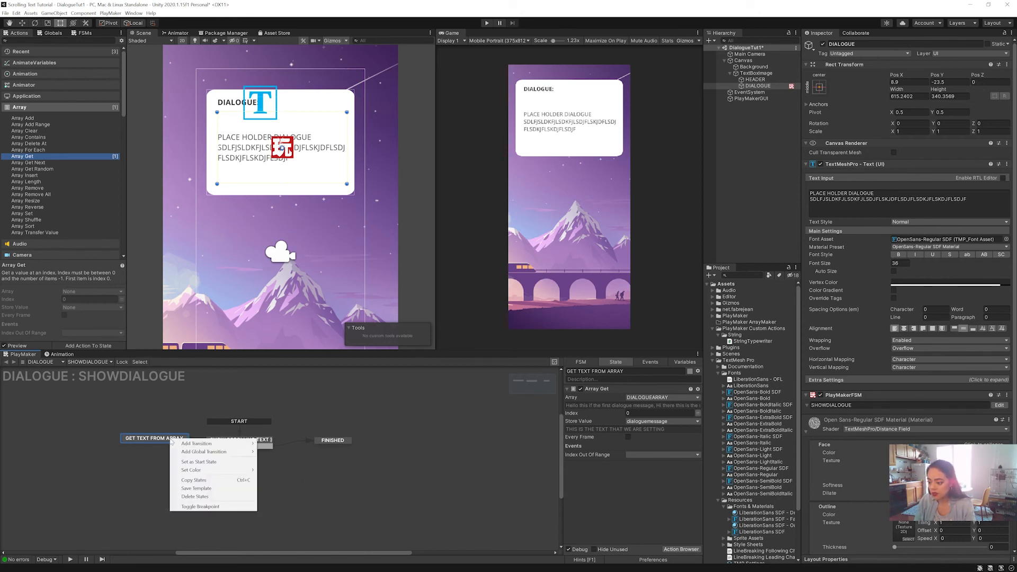
mouse_move(197, 443)
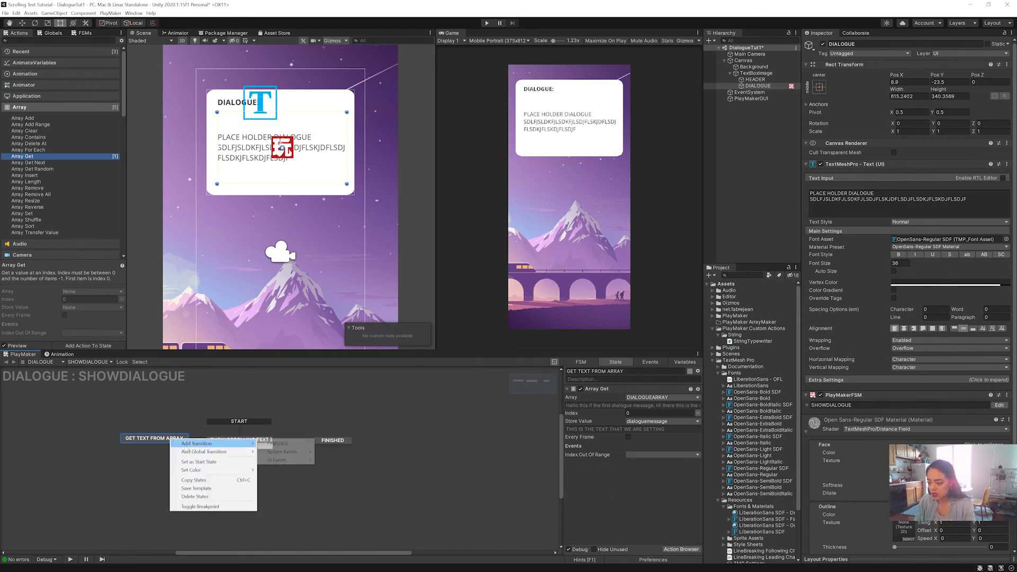
click(276, 443)
drag(188, 448, 221, 443)
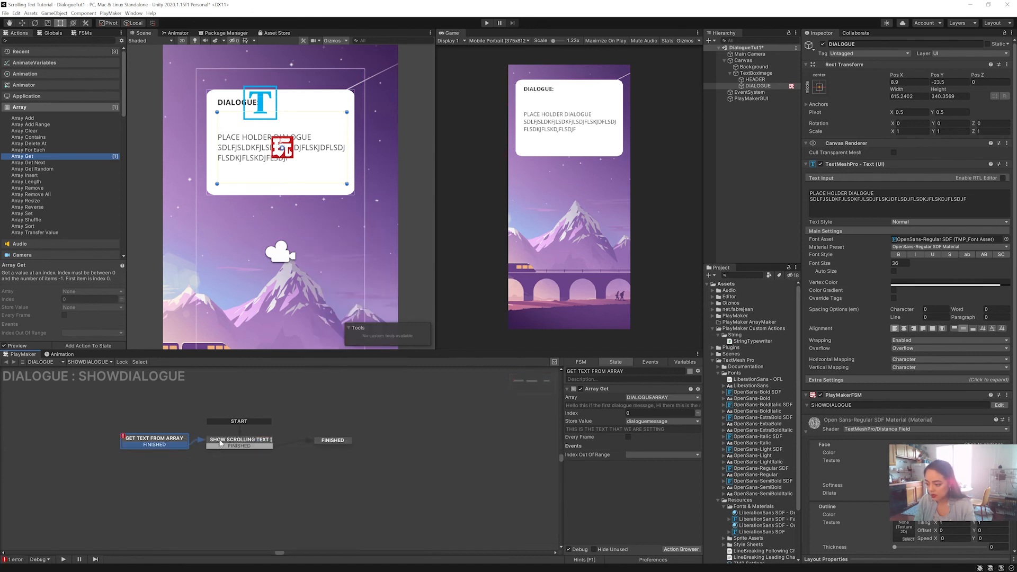
click(228, 442)
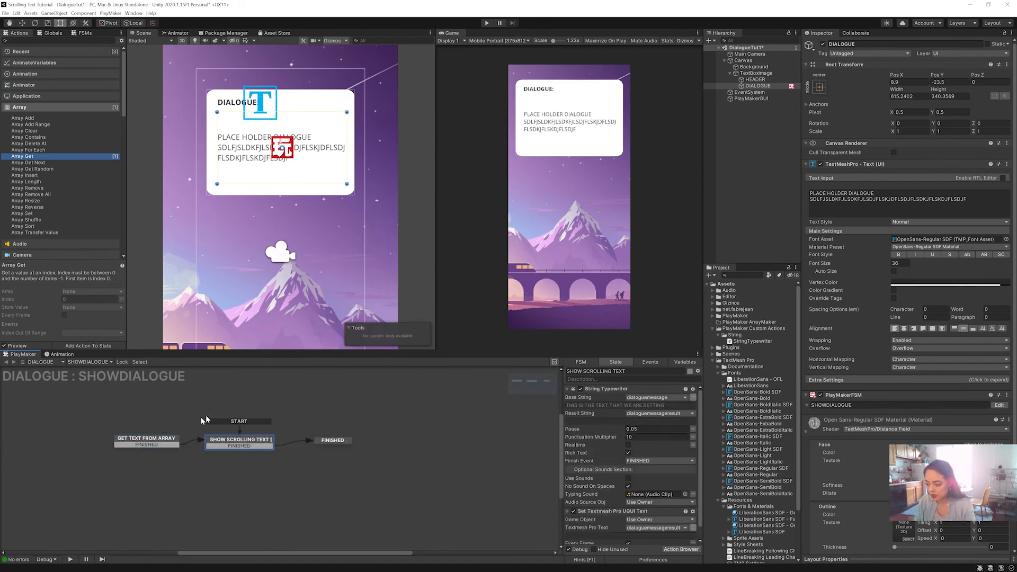
right_click(154, 440)
click(183, 462)
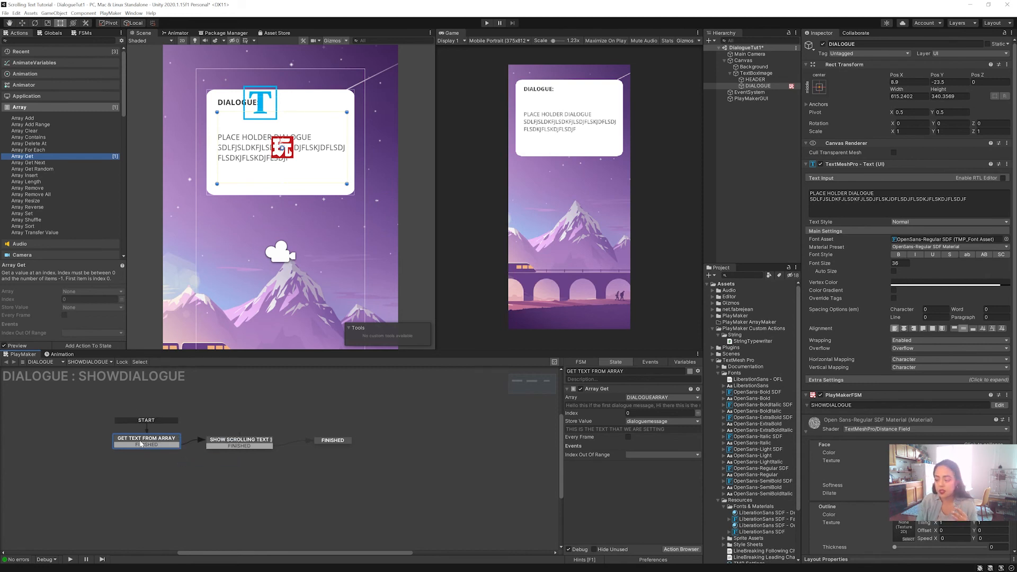
Review the SHOW SCROLLING TEXT and FINISHED states, and test the dialogue text in Play mode
click(241, 440)
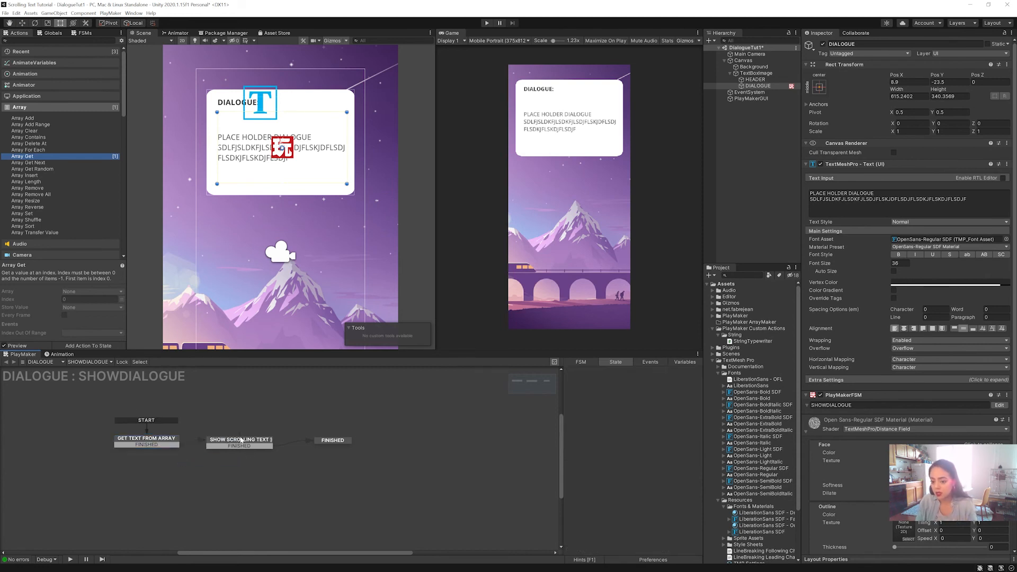
click(241, 440)
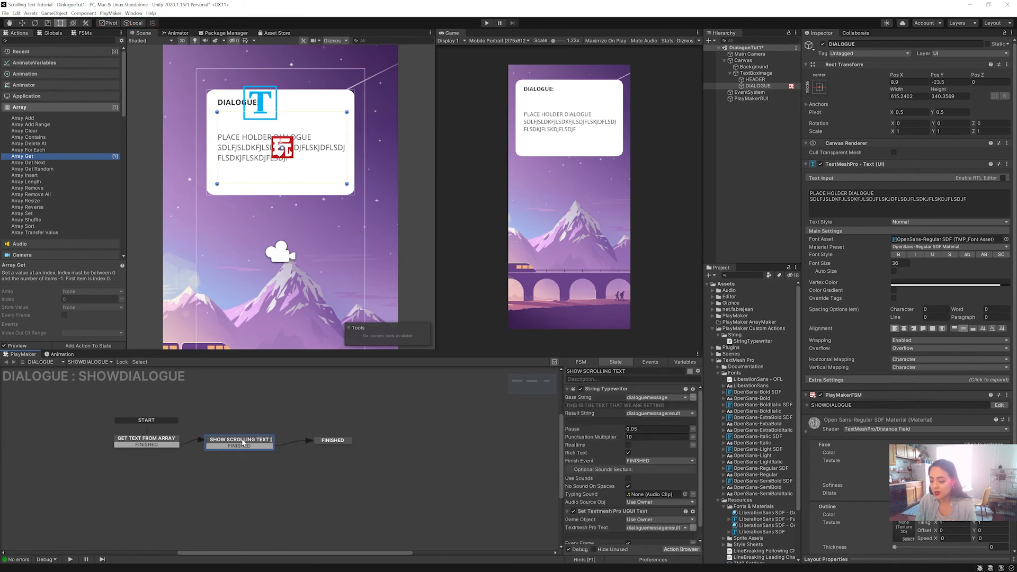
click(333, 441)
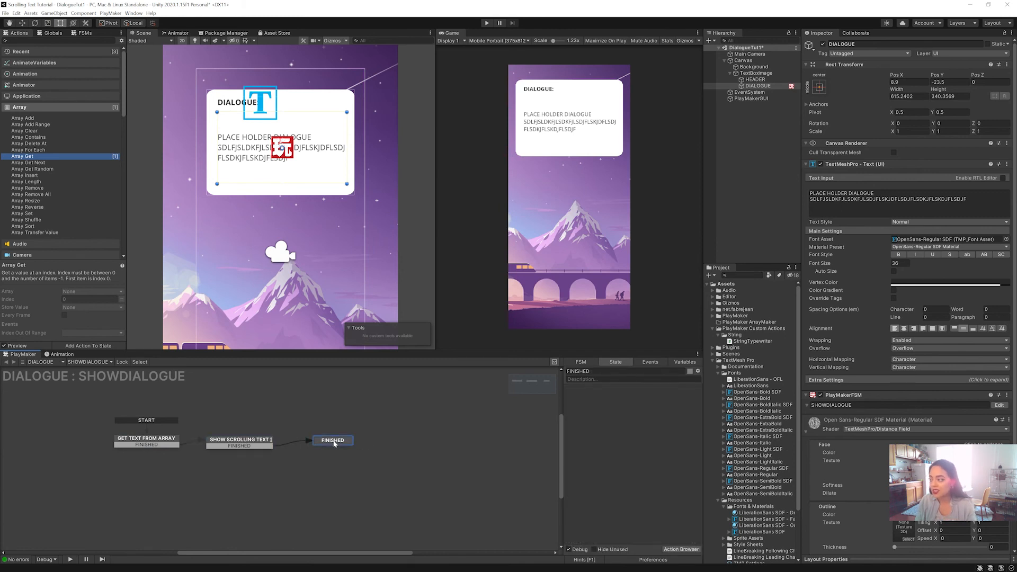
click(486, 23)
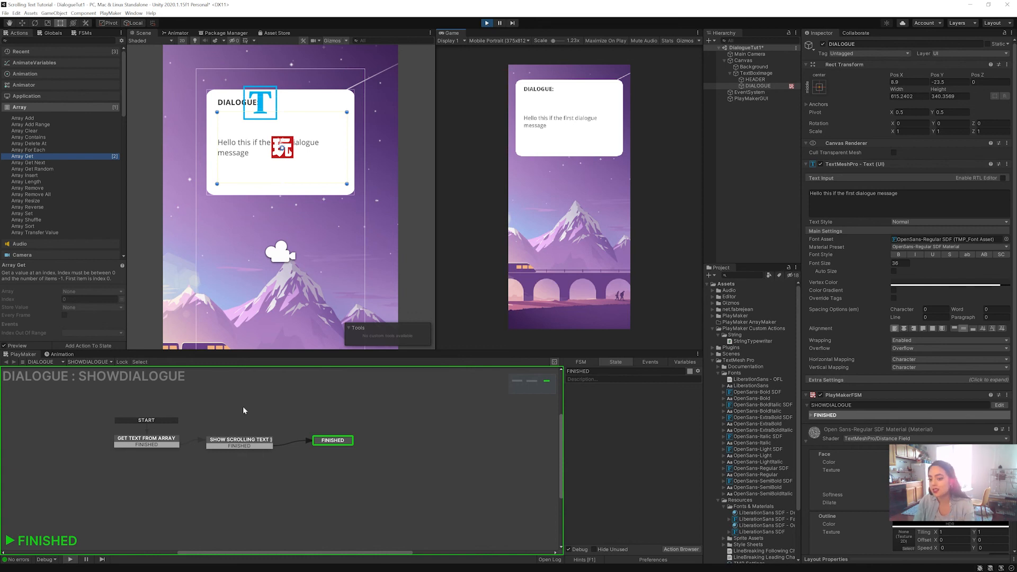
key(ctrl+p)
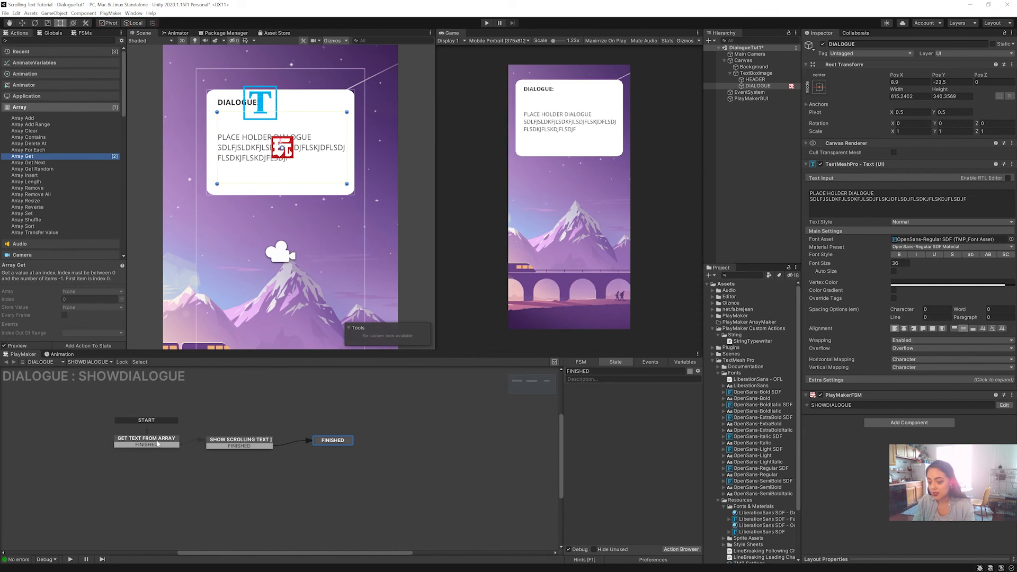
Set the Array Get index in GET TEXT FROM ARRAY to 1 and test the dialogue in Play mode
click(157, 444)
click(628, 413)
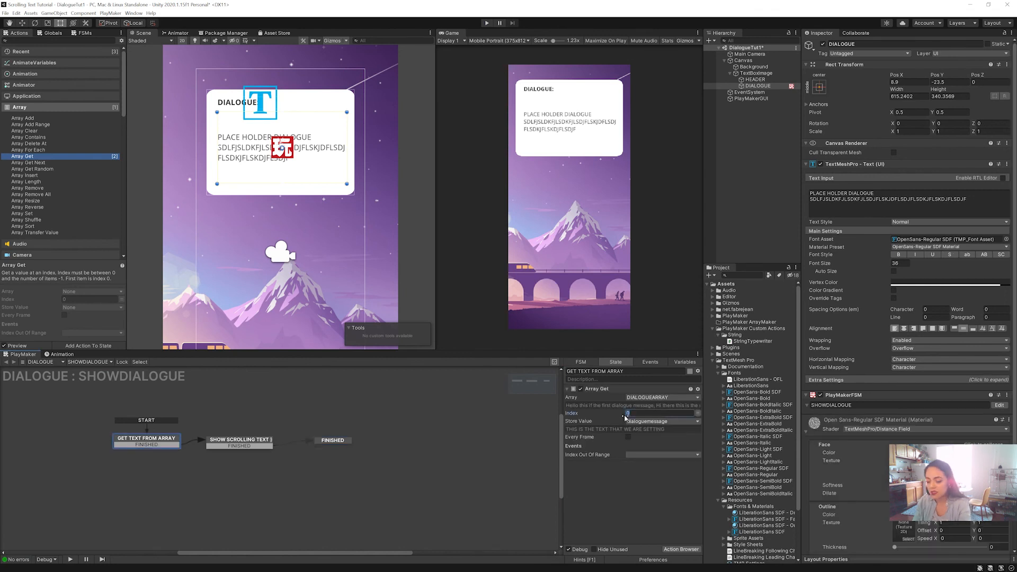
text(1)
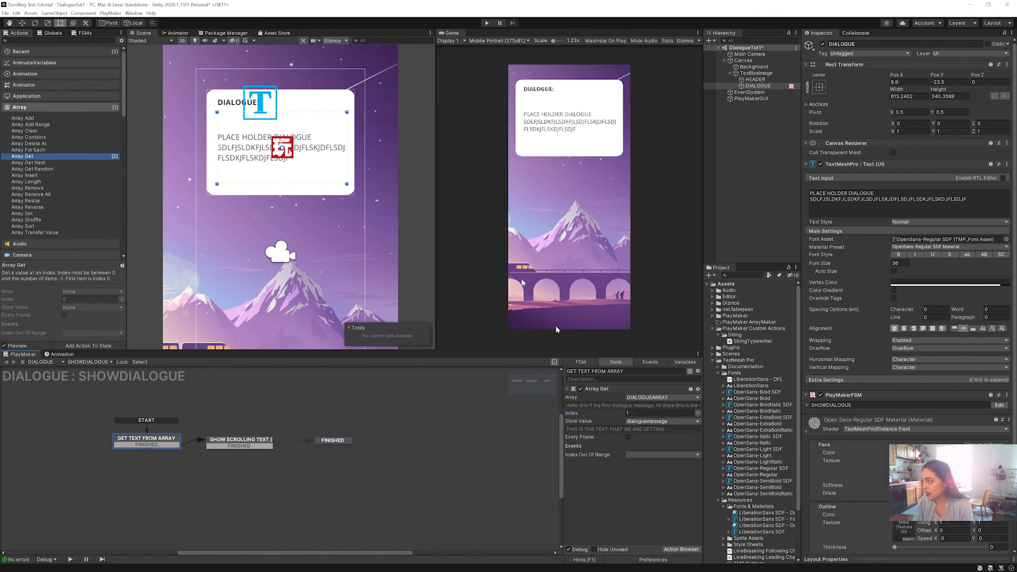
key(ctrl+p)
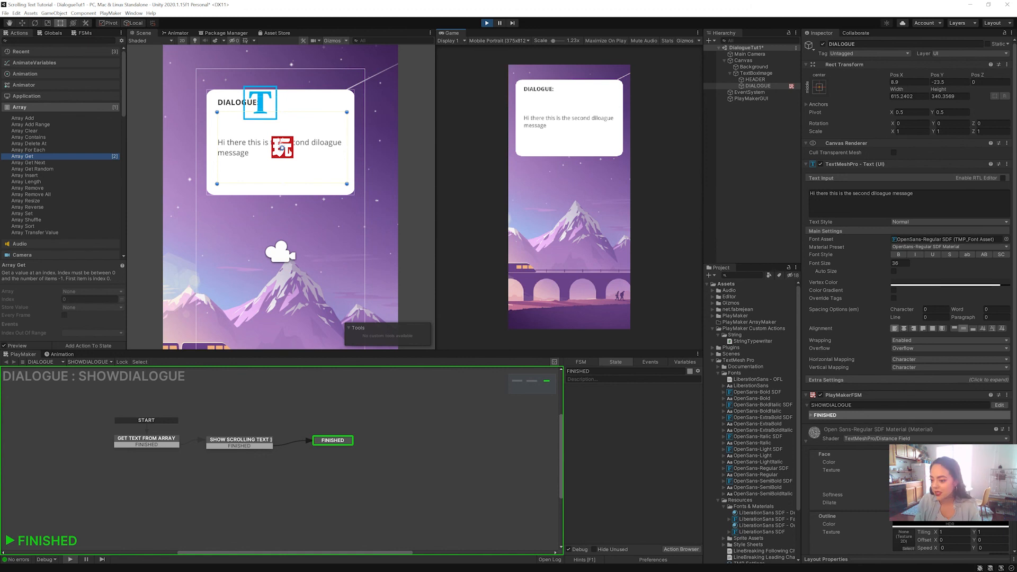
click(485, 23)
click(765, 79)
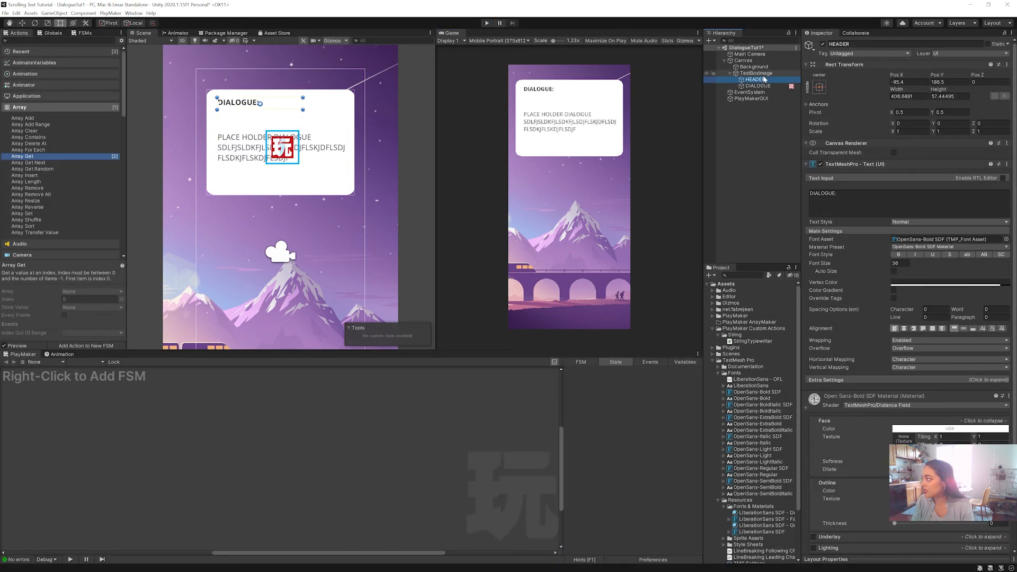
right_click(764, 74)
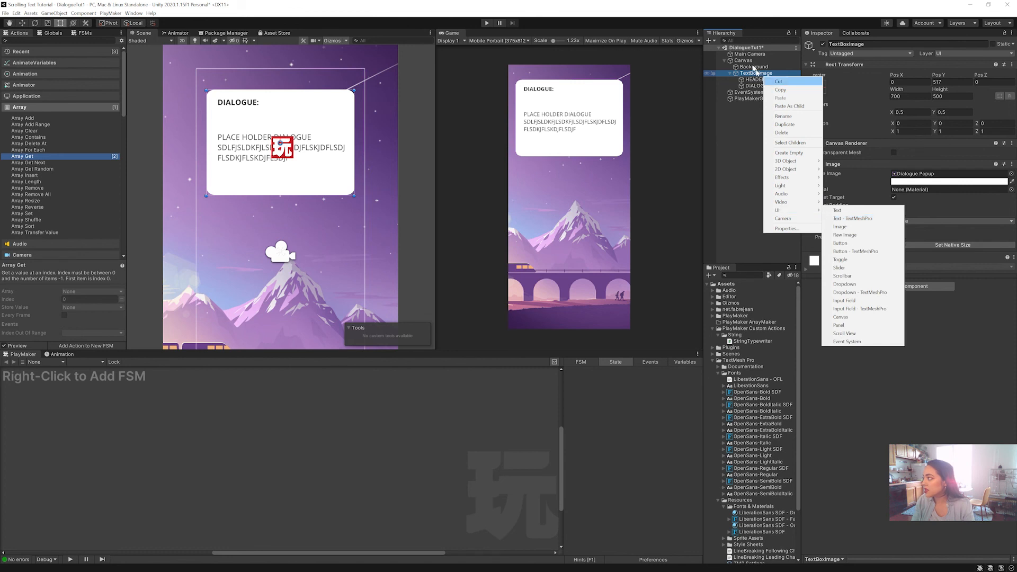
In SHOW SCROLLING TEXT, switch the Set Textmesh Pro UGUI Text action's Game Object to Specify Game Object and assign the DIALOGUE object
click(750, 85)
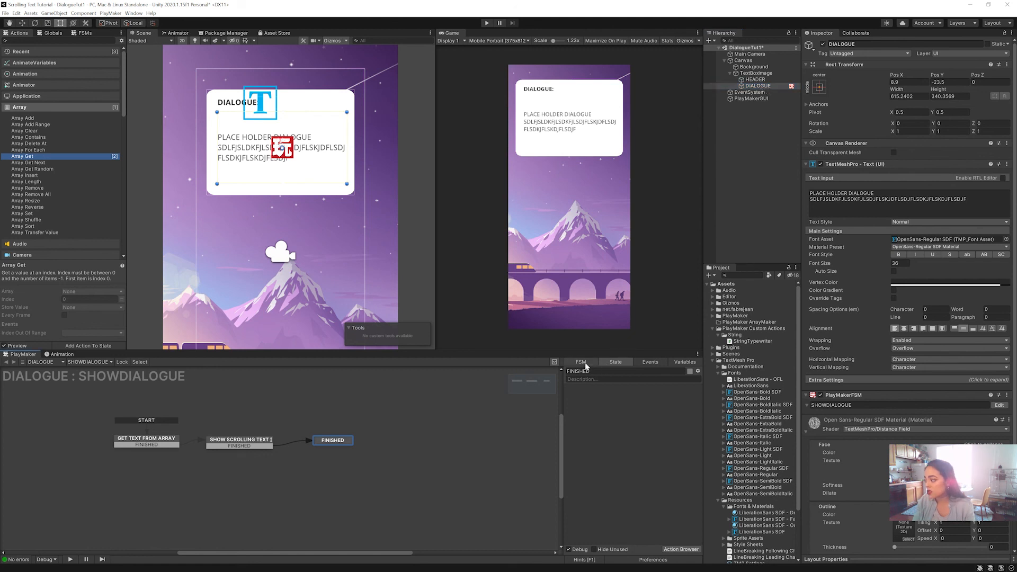
click(239, 439)
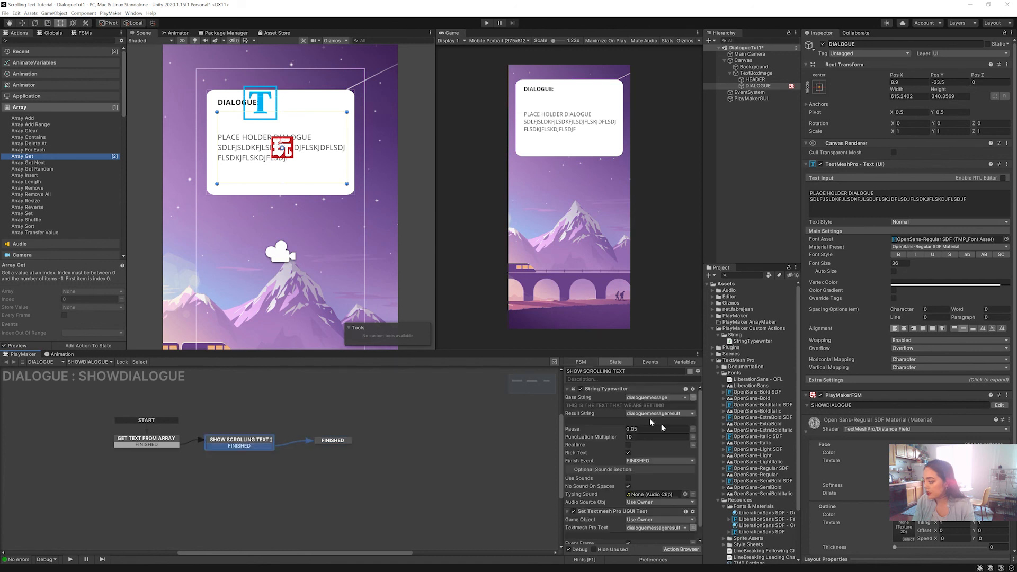
drag(700, 423, 699, 425)
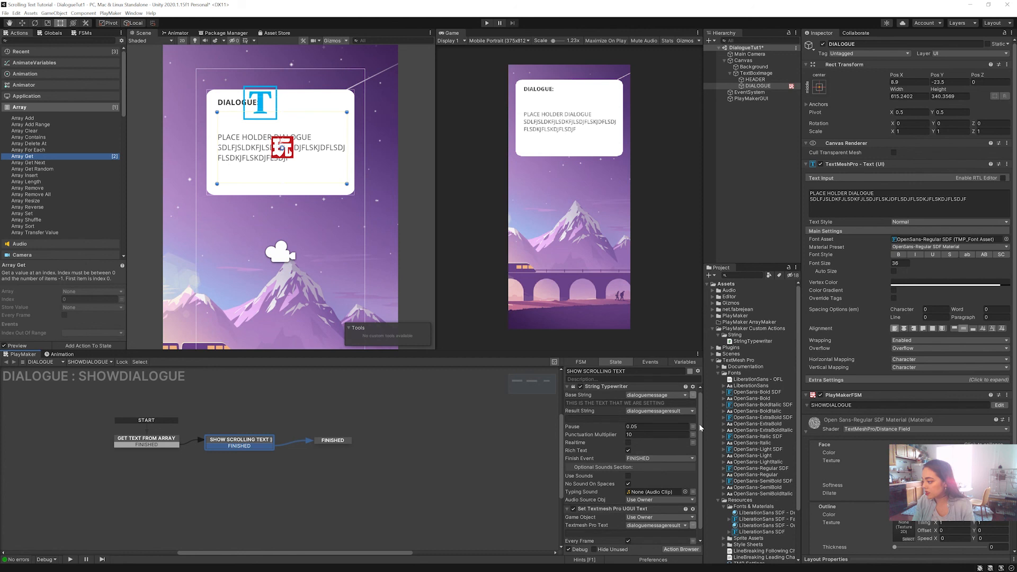
drag(700, 425, 699, 421)
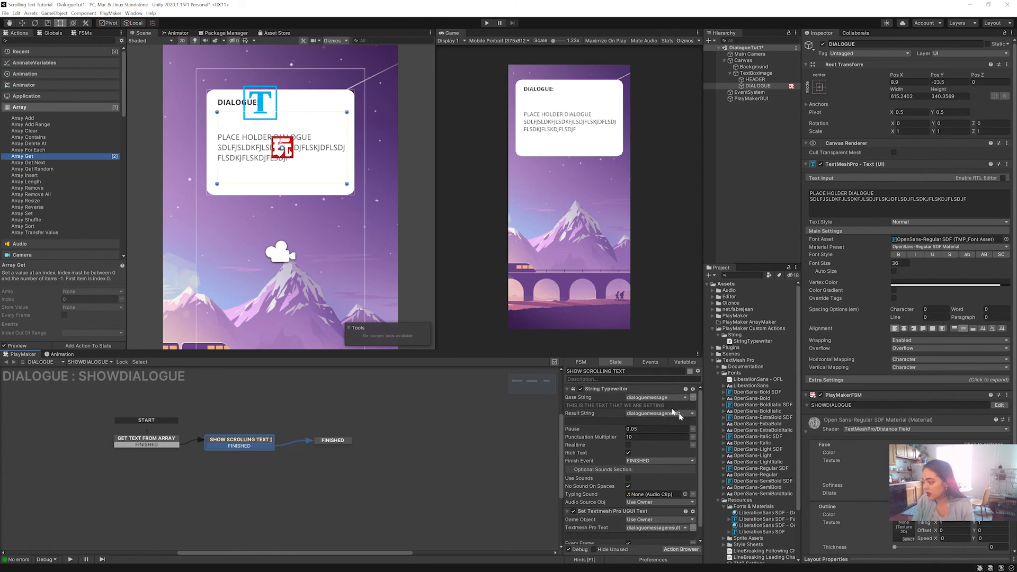
scroll(680, 415, down, 1)
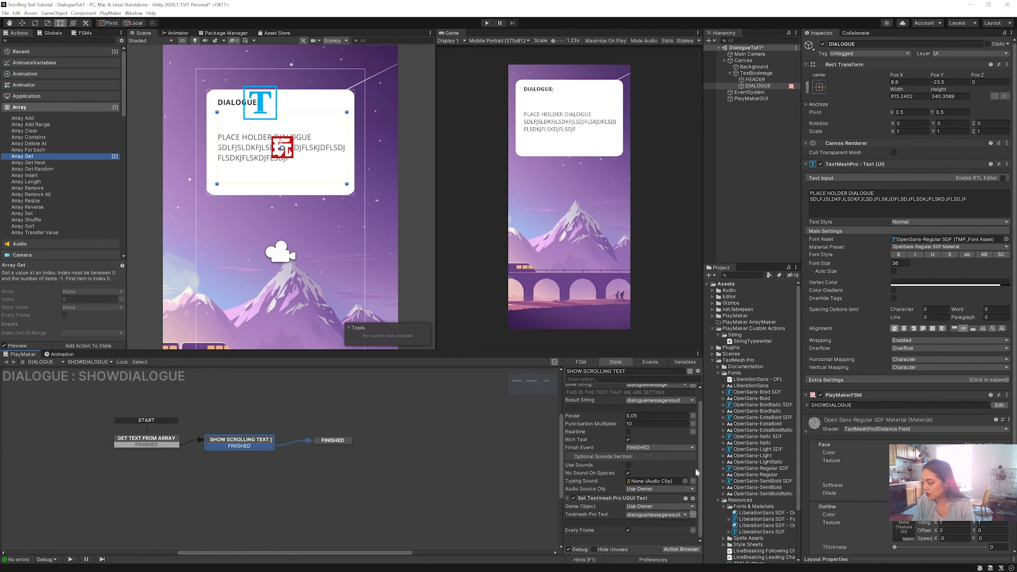
click(639, 508)
click(652, 516)
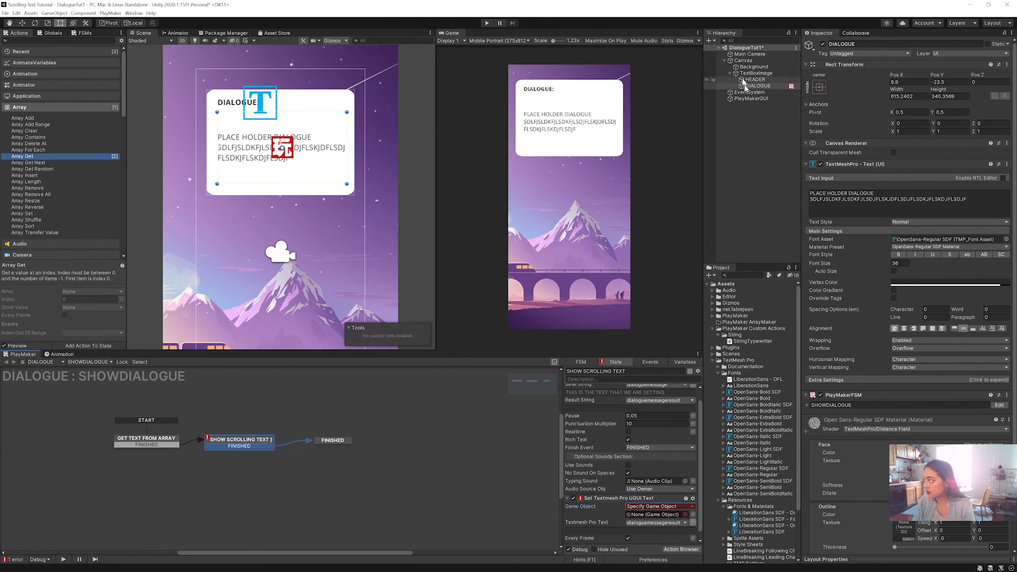
drag(744, 85, 652, 516)
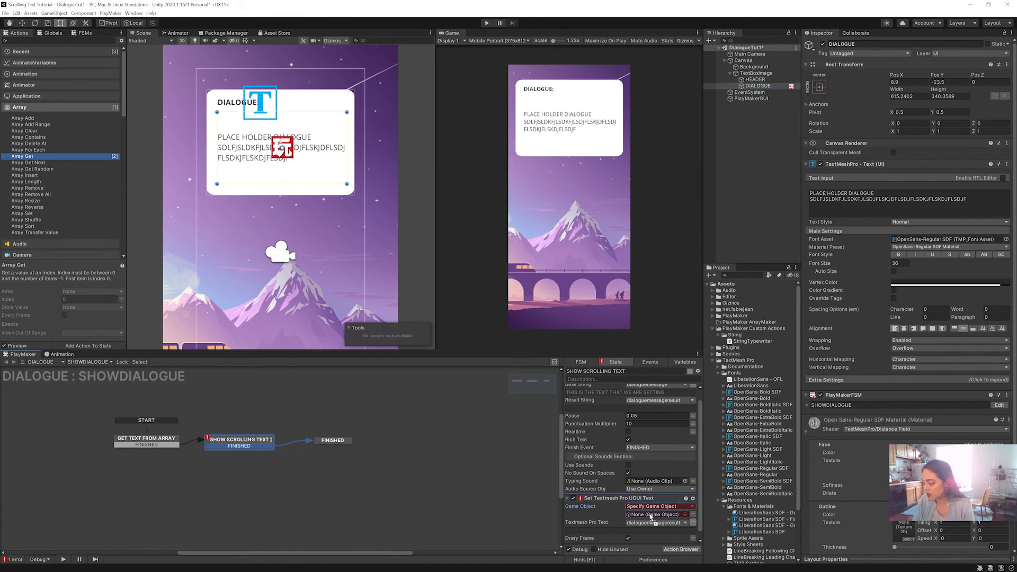